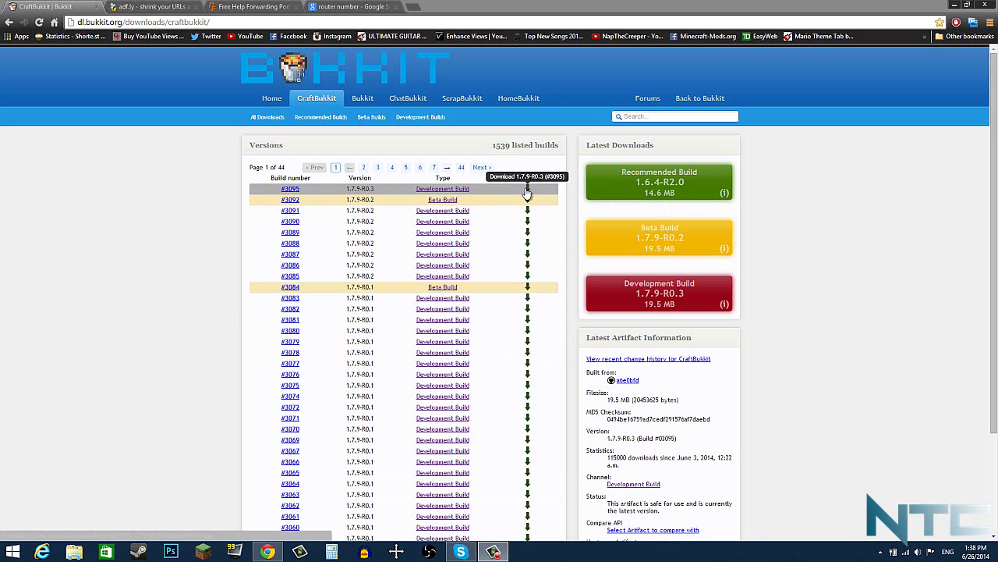
Step: Download CraftBukkit build #3095, keep the file despite the warning, and close its tab
left_click(528, 191)
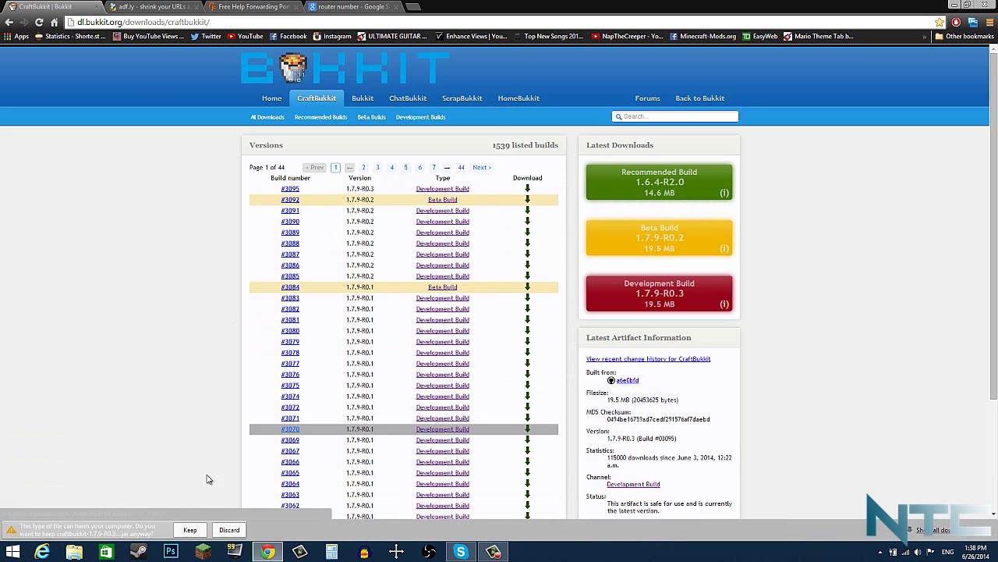
left_click(190, 530)
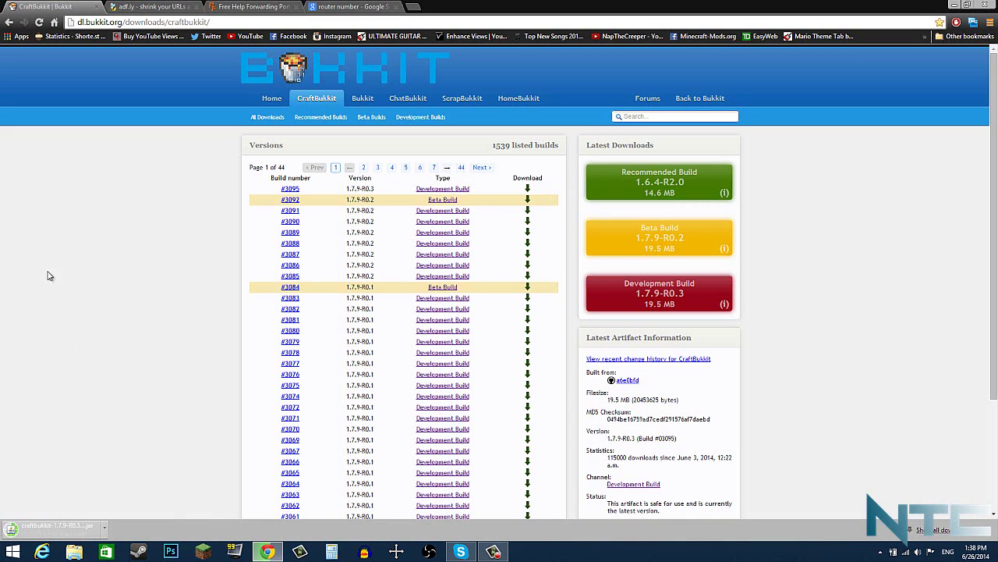
middle_click(28, 7)
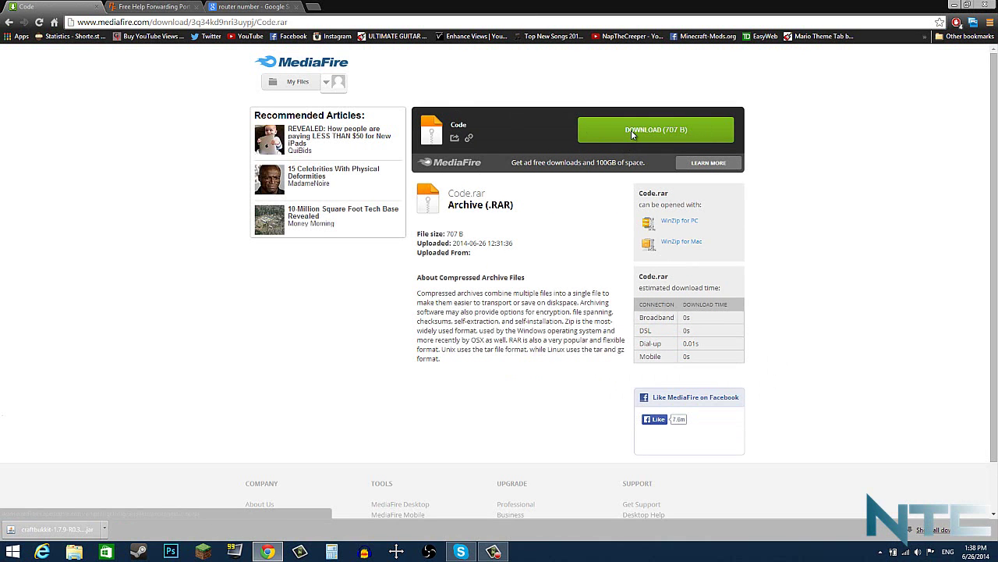
Step: Download Code.rar from MediaFire and drag it onto the desktop
left_click(631, 129)
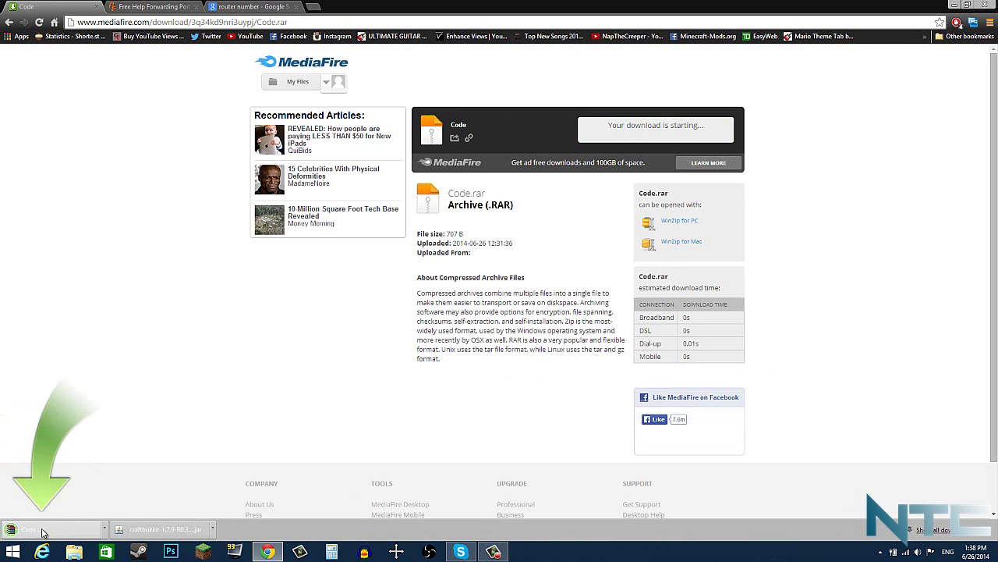
left_click(996, 551)
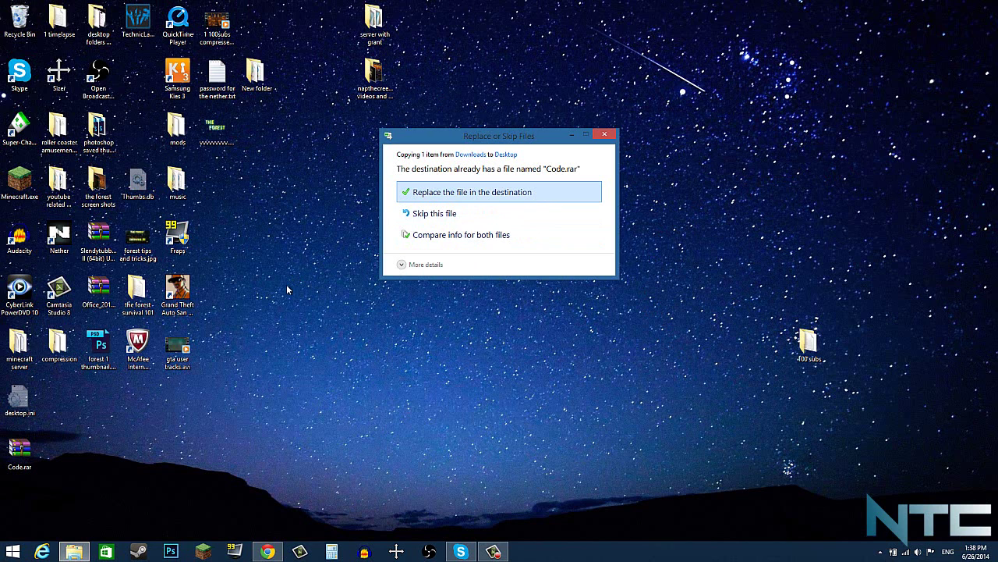
Step: Place Code.rar and the craftbukkit jar at the desktop's upper right, then close the MediaFire tab
left_click(604, 135)
left_click_drag(20, 450, 786, 125)
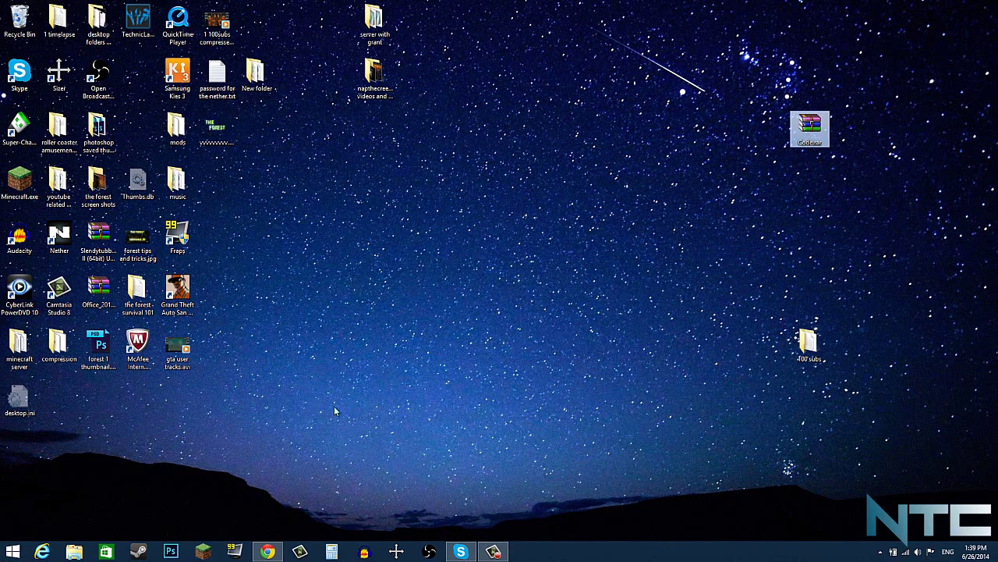
left_click(268, 552)
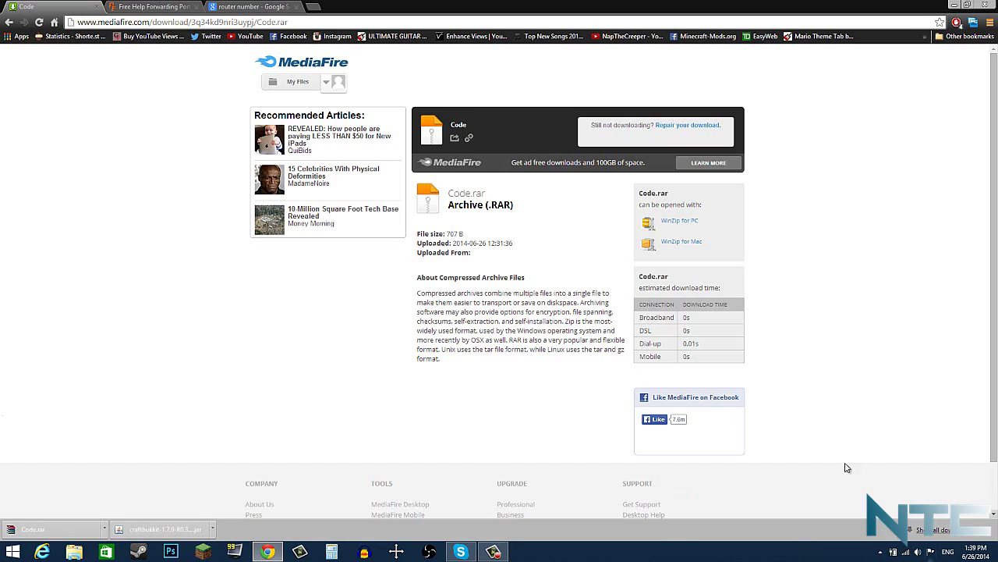
left_click_drag(212, 542, 850, 159)
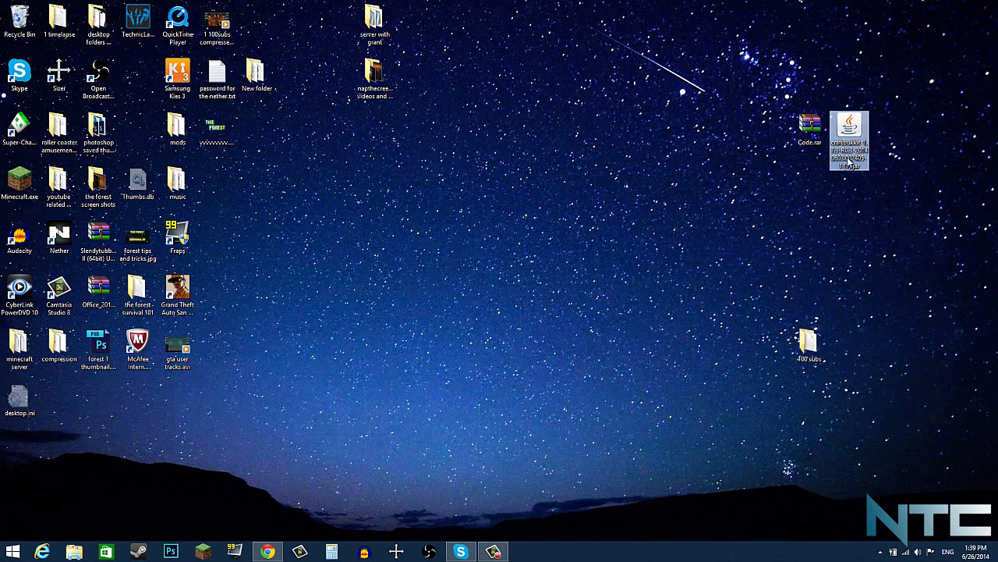
left_click(267, 552)
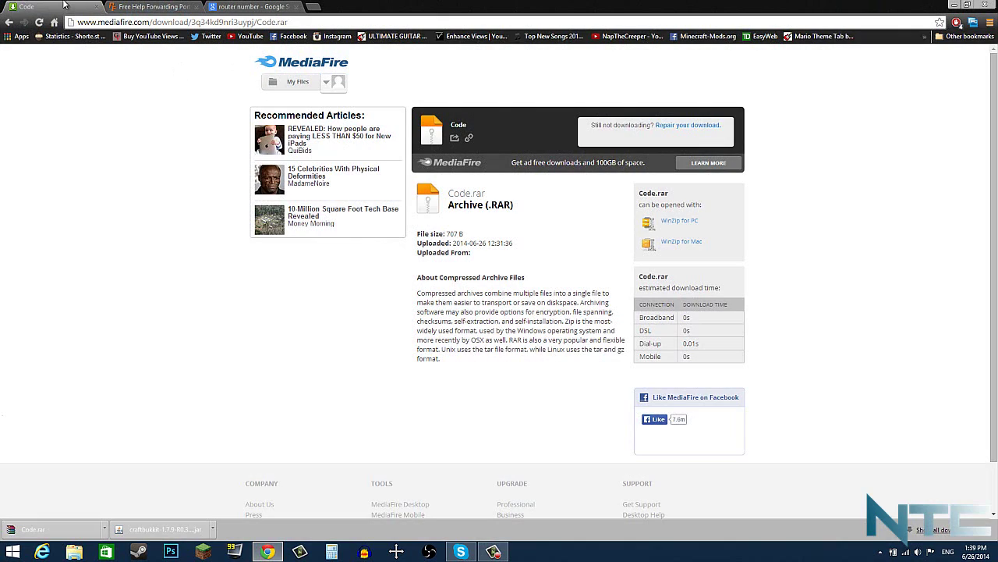
left_click(96, 6)
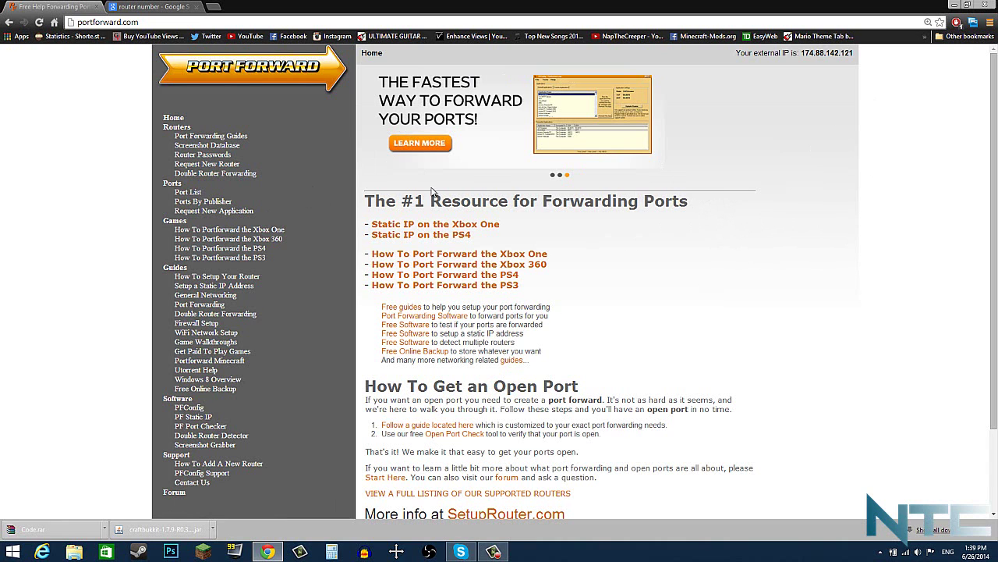
key("super+d")
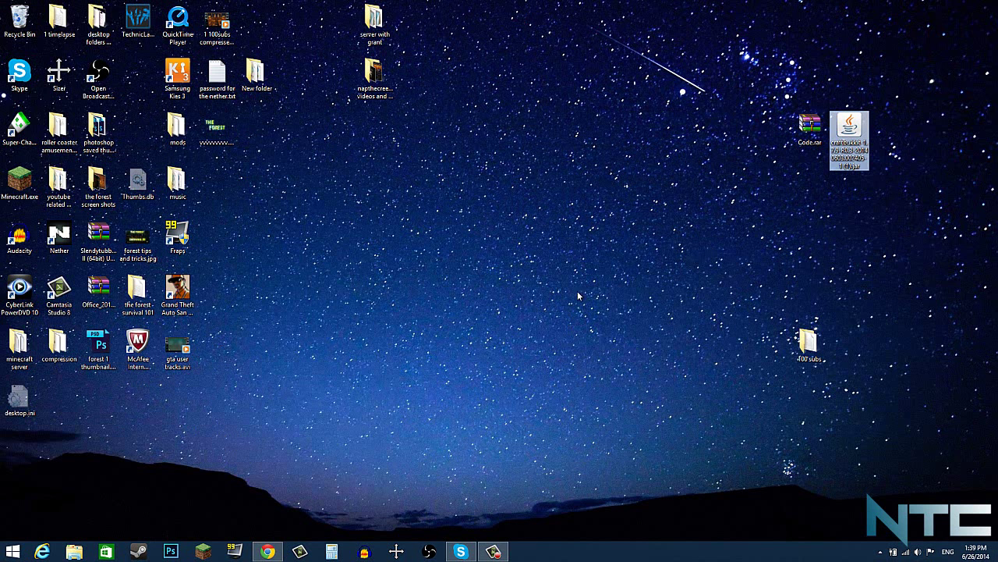
left_click(268, 552)
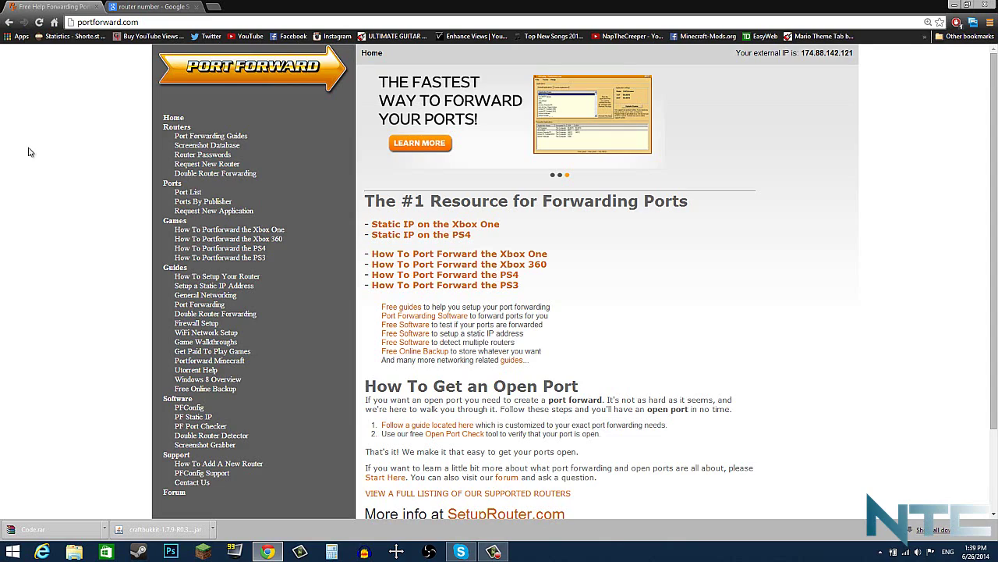
Step: Browse PortForward's router manufacturer index and search the page for 'sagem'
left_click(177, 127)
scroll(500, 273, "down", 2)
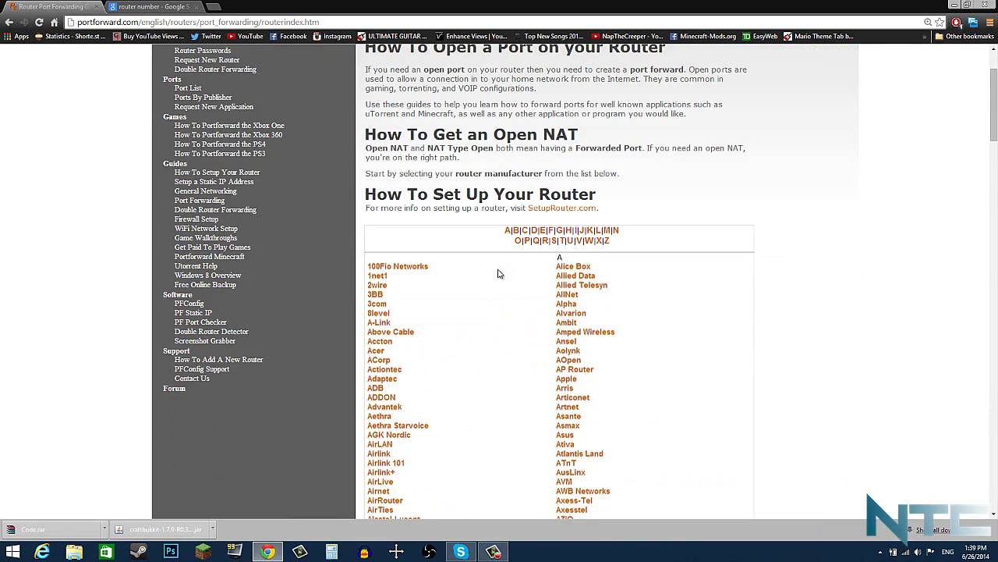
scroll(479, 271, "down", 10)
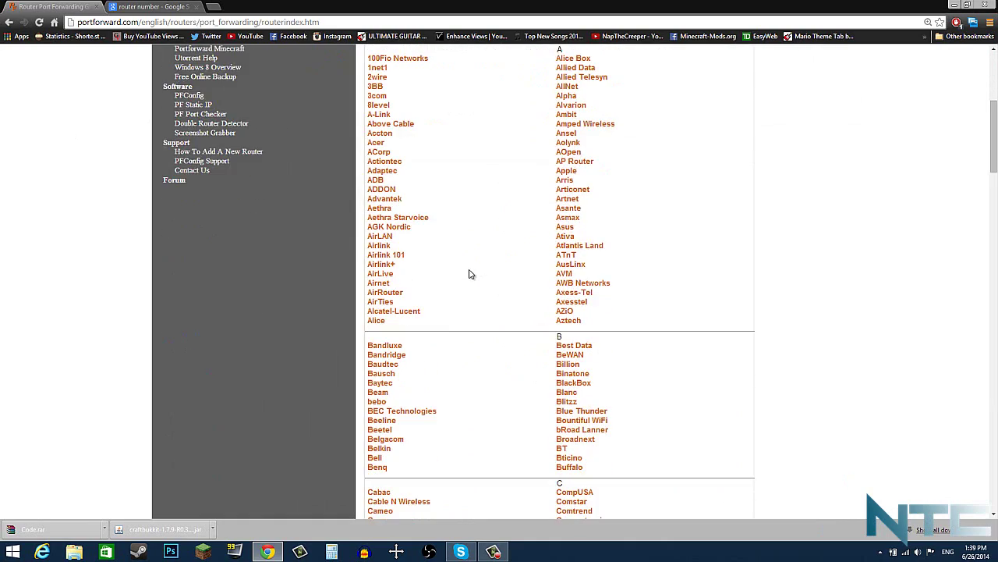
scroll(472, 228, "down", 10)
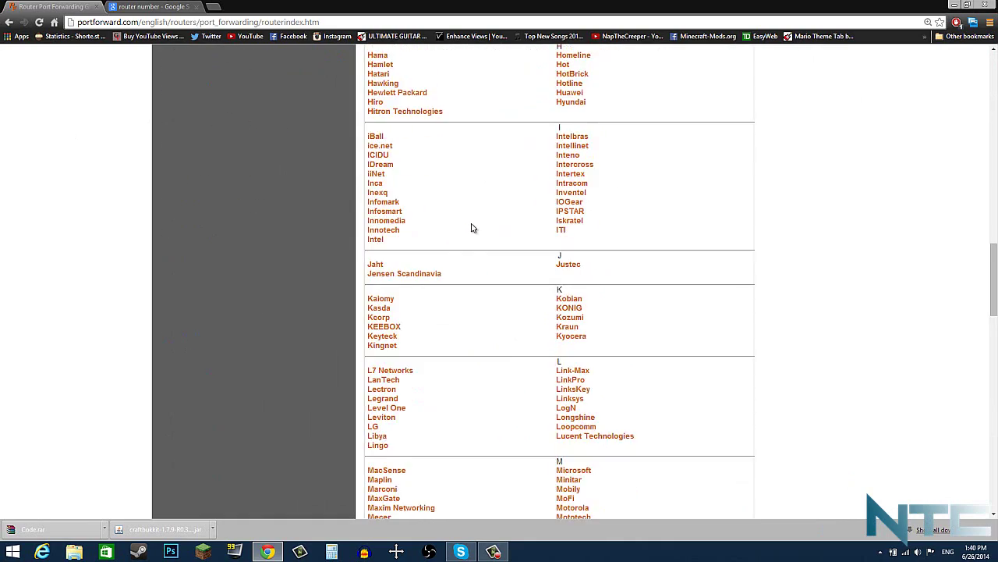
scroll(472, 228, "up", 8)
scroll(471, 228, "up", 10)
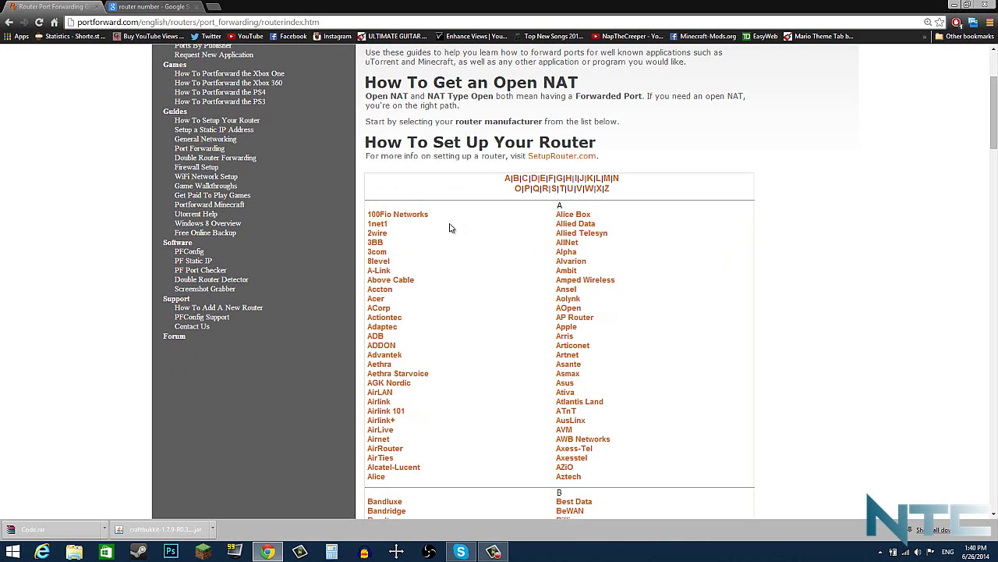
scroll(426, 271, "down", 1)
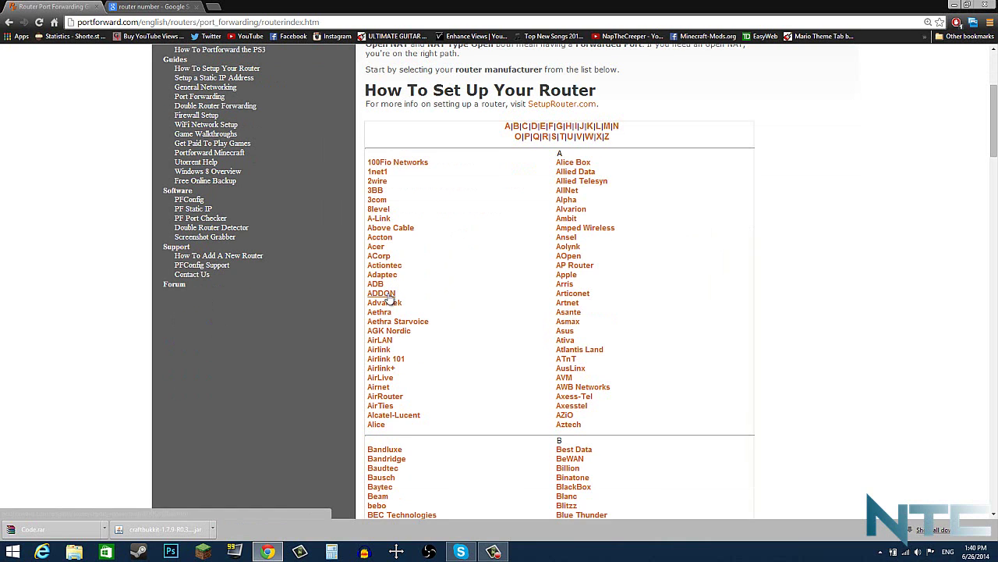
scroll(460, 232, "down", 2, "ctrl")
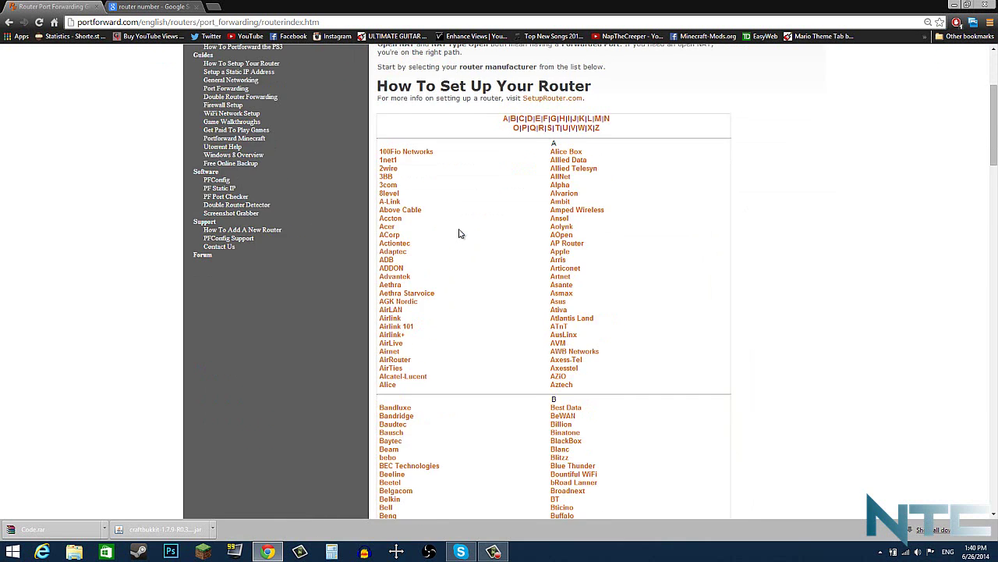
scroll(458, 233, "up", 3, "ctrl")
scroll(459, 233, "up", 1)
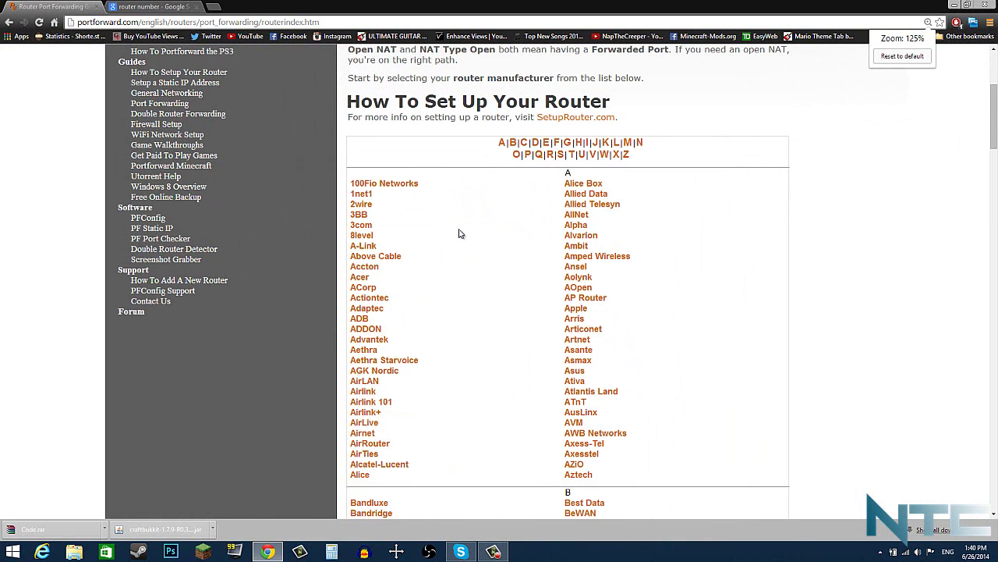
scroll(460, 227, "down", 1)
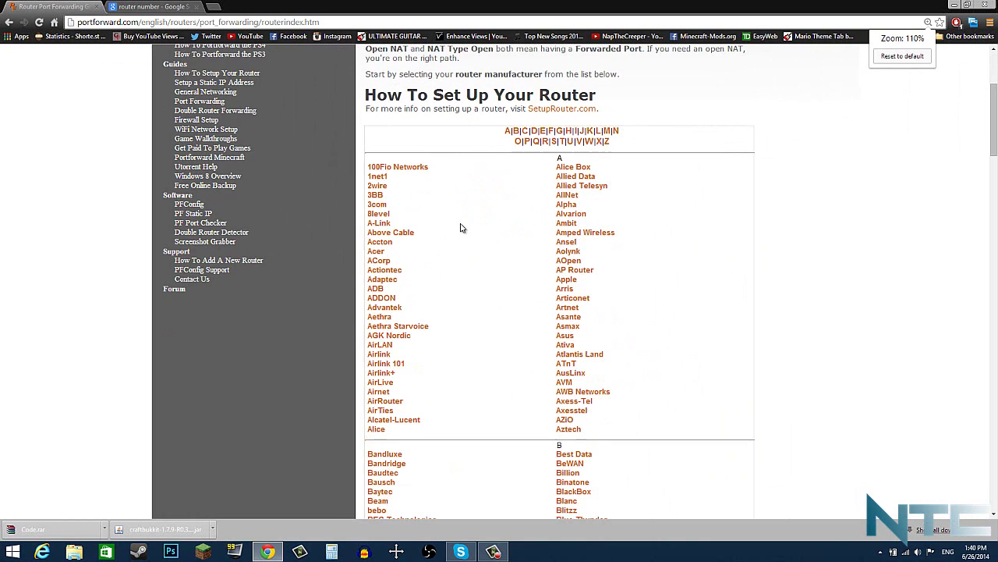
scroll(460, 228, "up", 1)
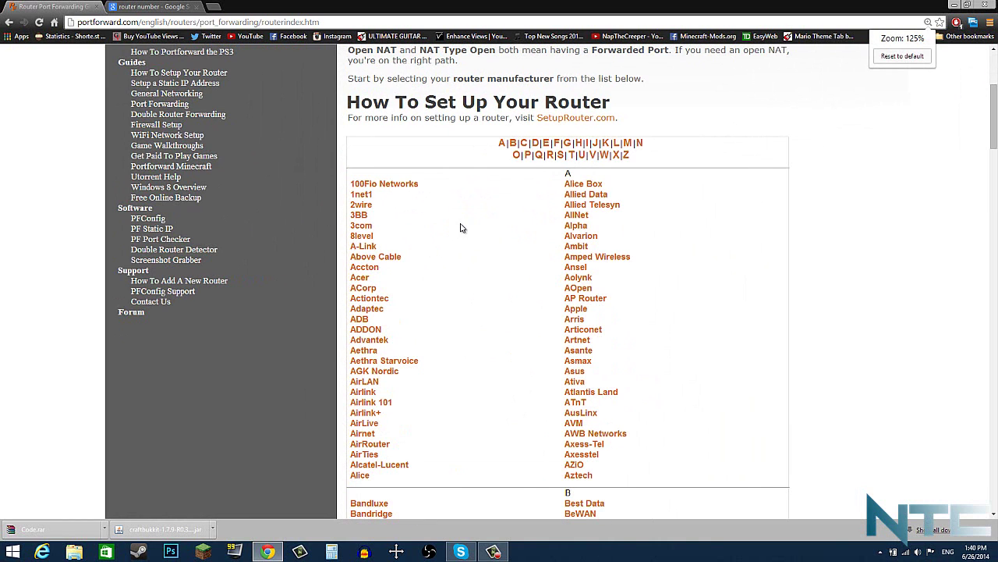
key("ctrl+f")
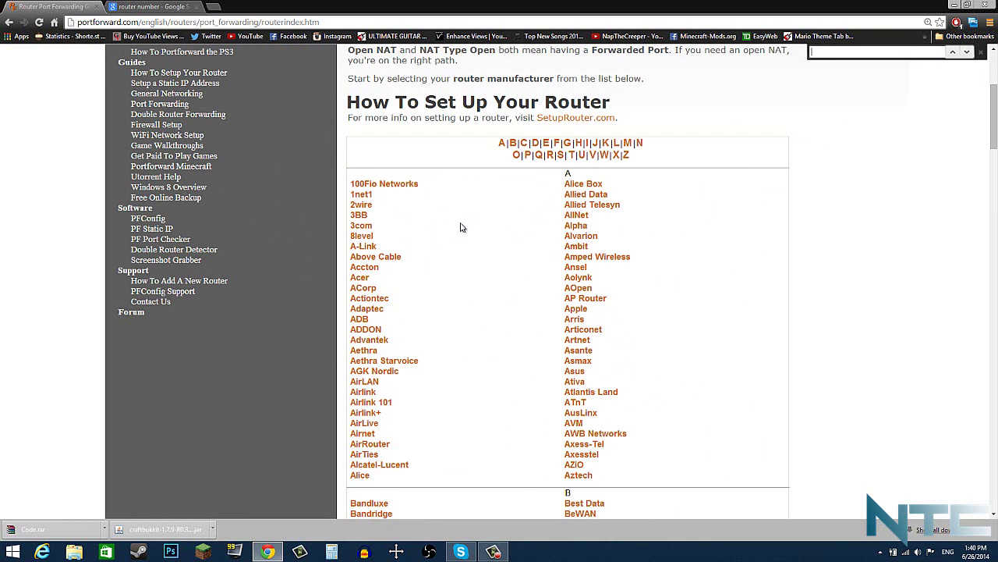
type("sa")
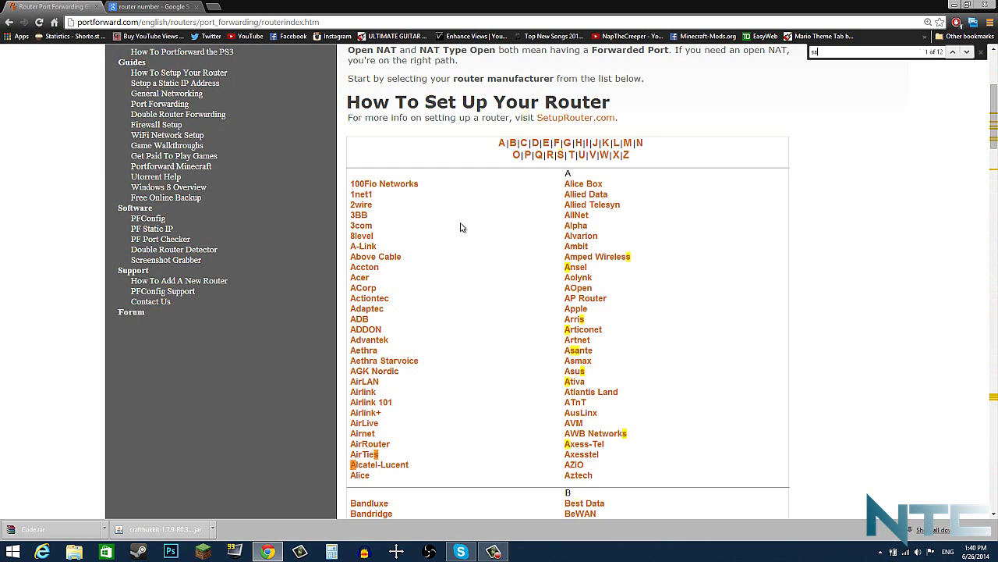
type("gem")
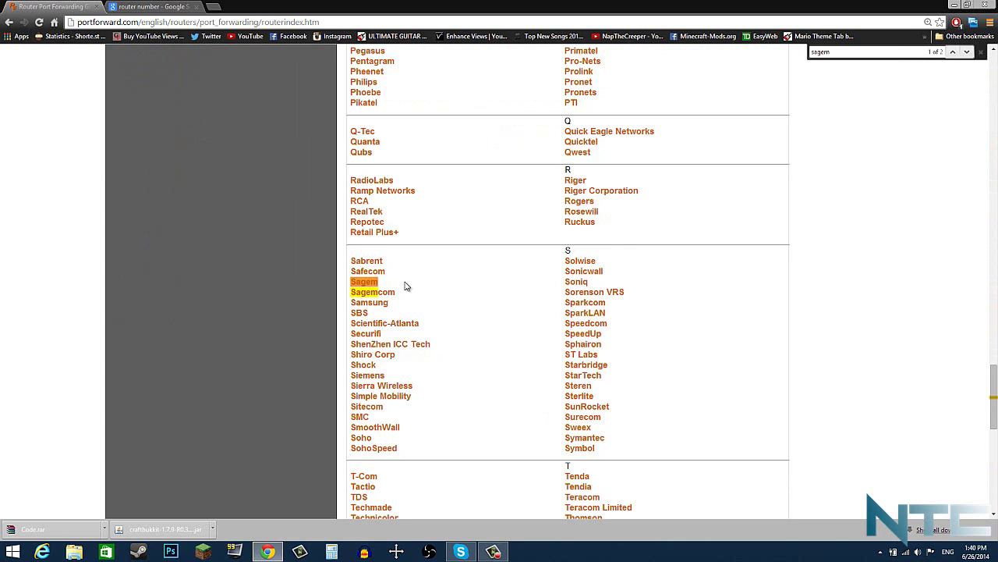
Step: Open the Sagem FAST-2864 guide past the adblock notice, then switch to the 'router number' image search
left_click(363, 283)
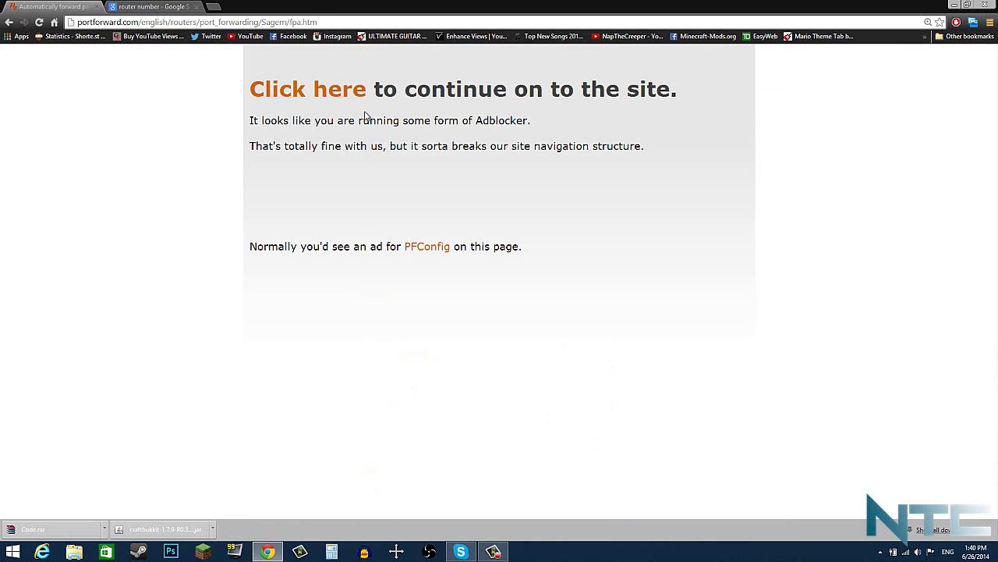
left_click(347, 89)
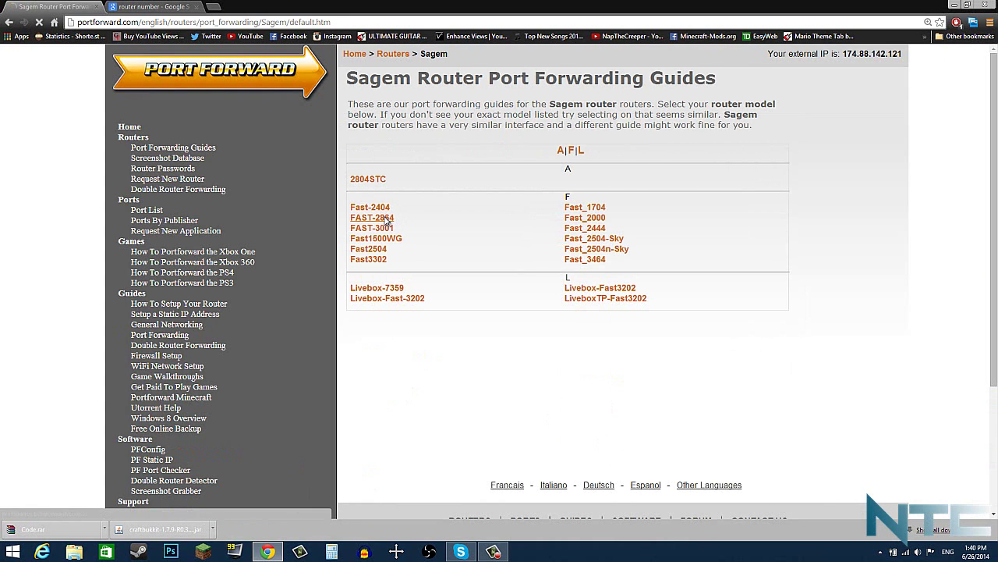
left_click(388, 222)
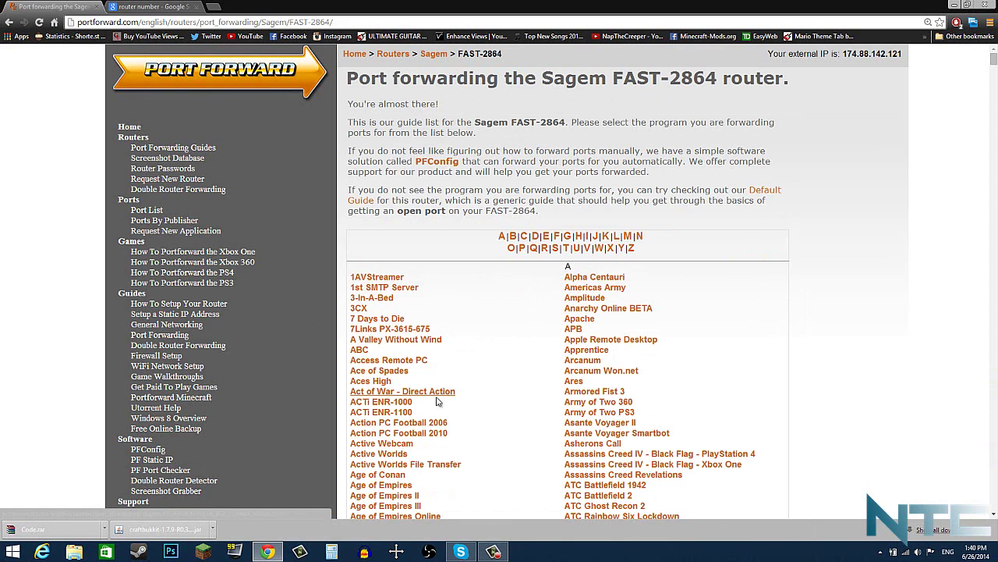
key("ctrl+Tab")
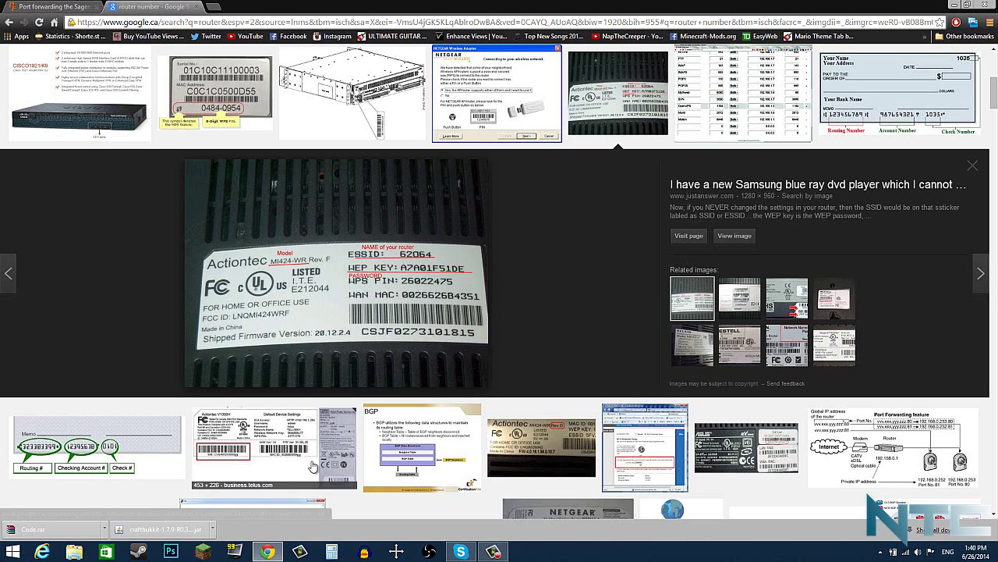
Step: Preview the Actiontec router label image, then return to the Sagem FAST-2864 guide
left_click(524, 454)
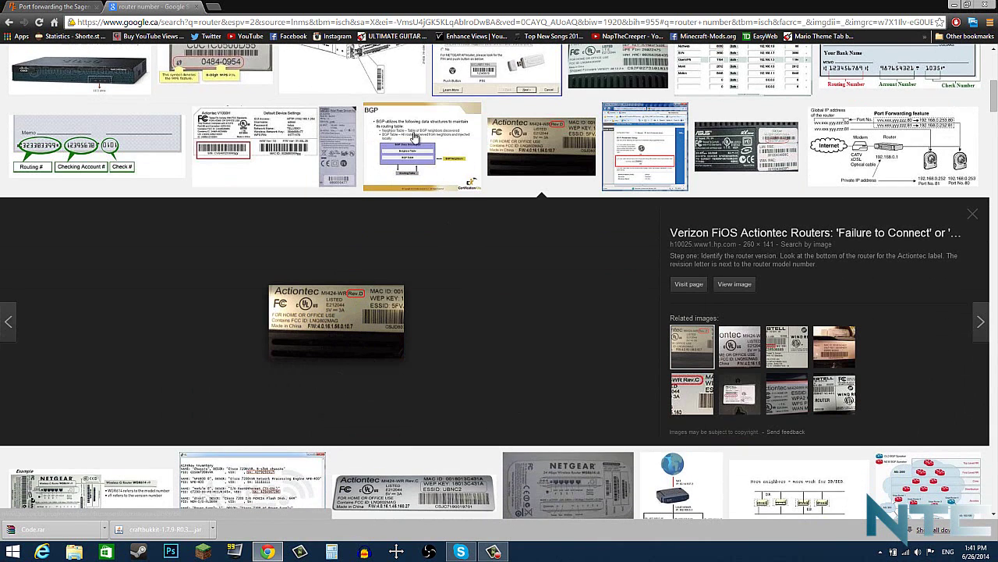
left_click(56, 7)
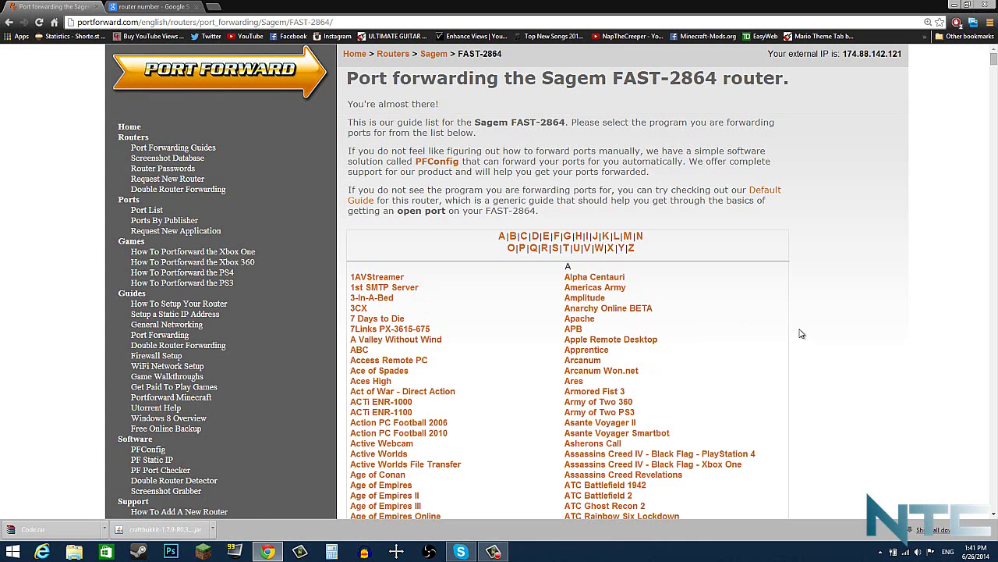
Step: Find 'minecra' in the Sagem program list and open the Minecraft Server guide
key("ctrl+f")
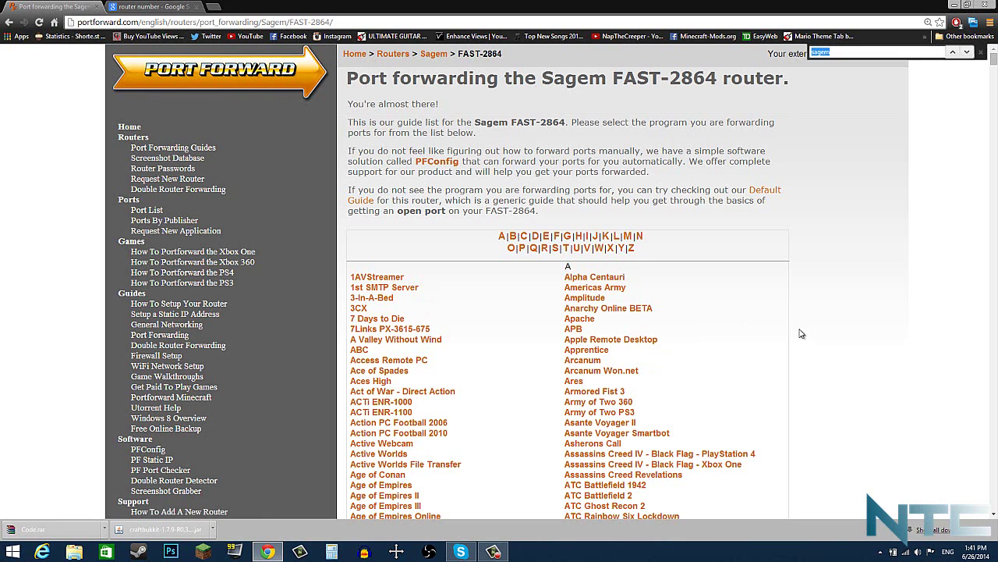
type("minecra")
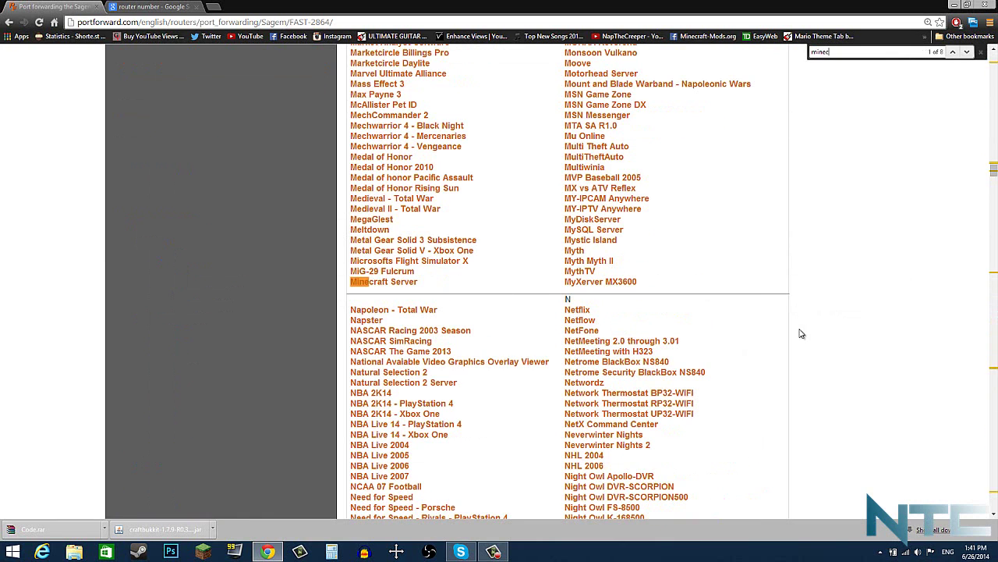
left_click(382, 271)
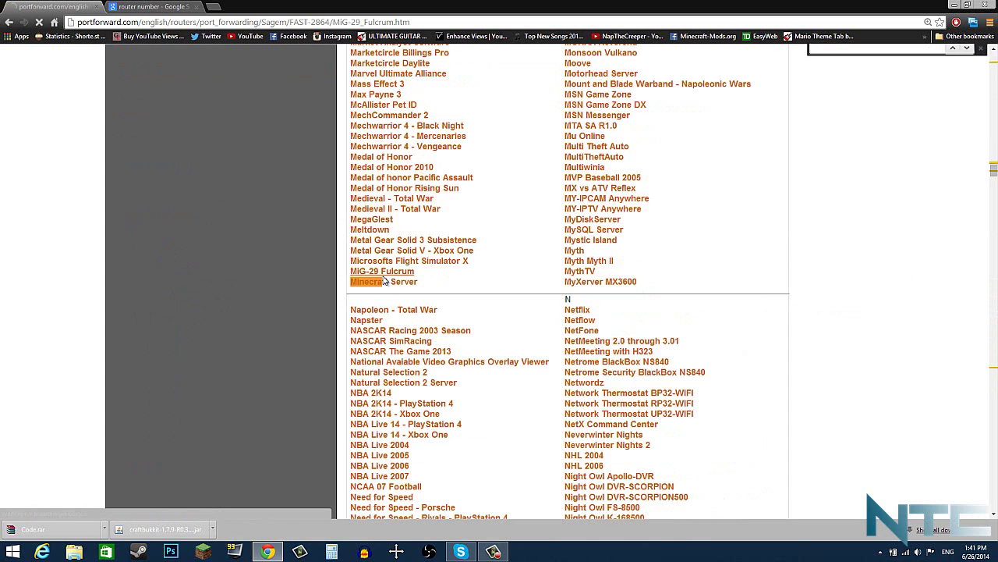
left_click(8, 23)
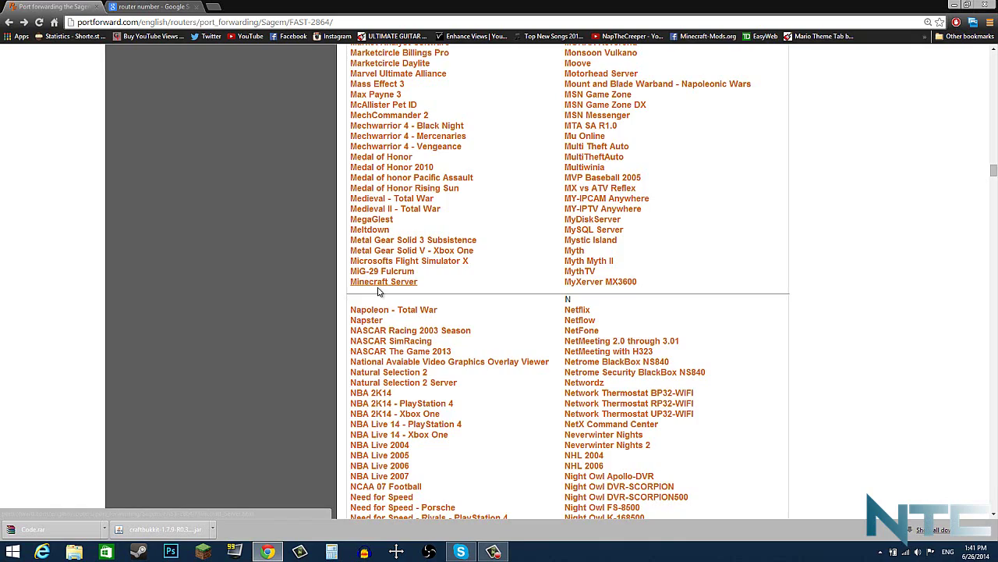
left_click(380, 283)
Step: Read through the port 25565 Minecraft Server guide, then close its tab and the browser
scroll(455, 280, "down", 3)
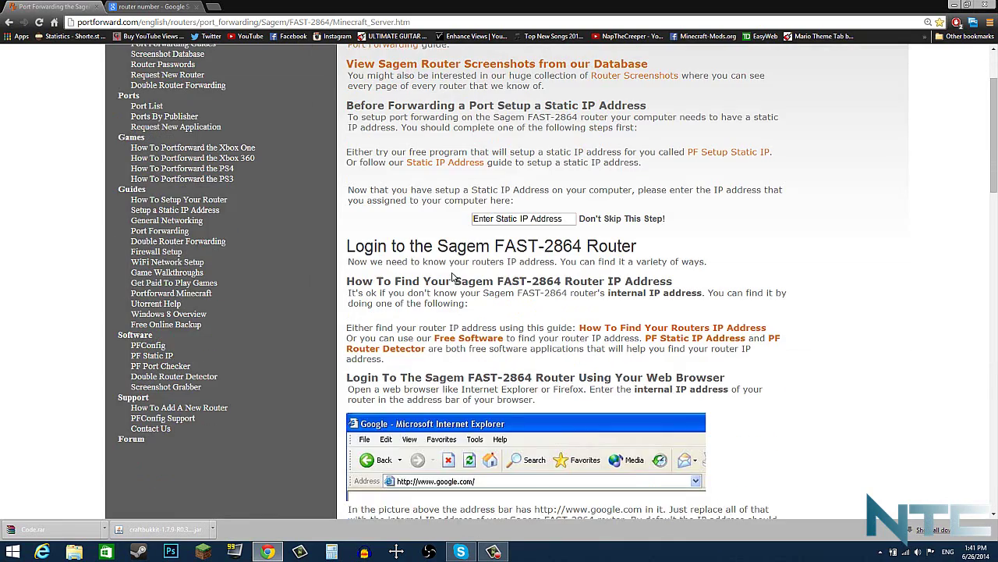
scroll(455, 280, "down", 3)
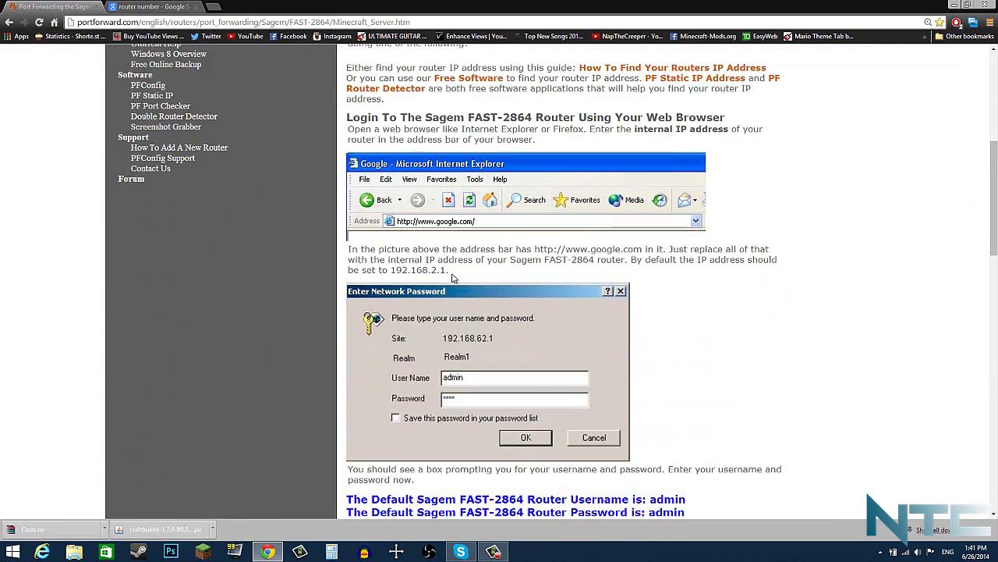
scroll(452, 278, "down", 11)
scroll(451, 298, "up", 3)
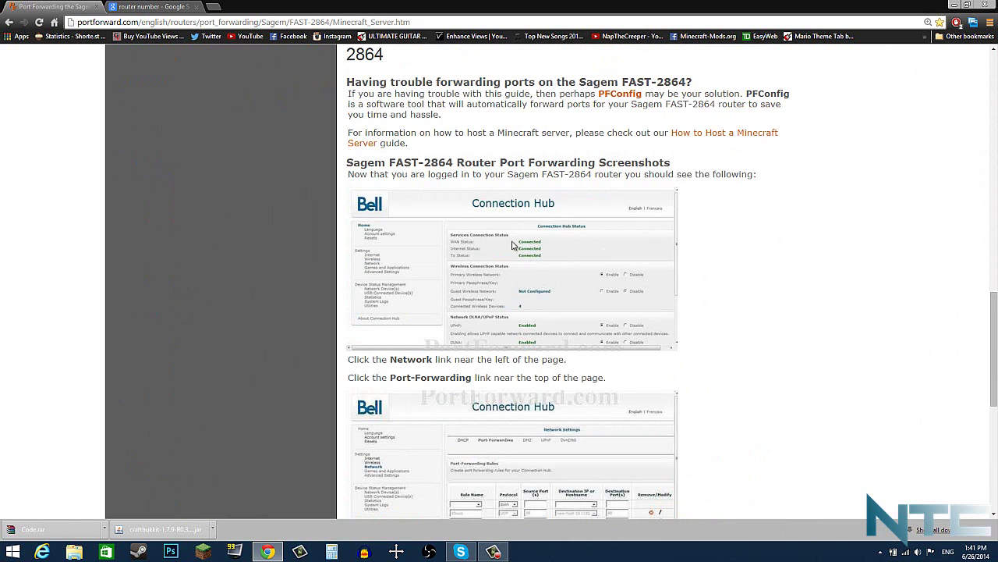
scroll(435, 259, "down", 3)
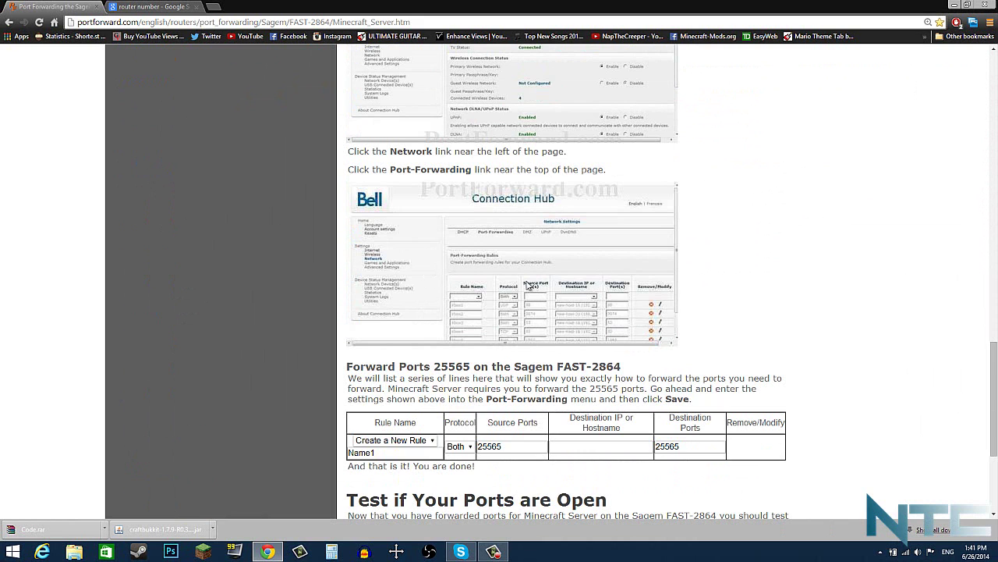
scroll(462, 347, "down", 3)
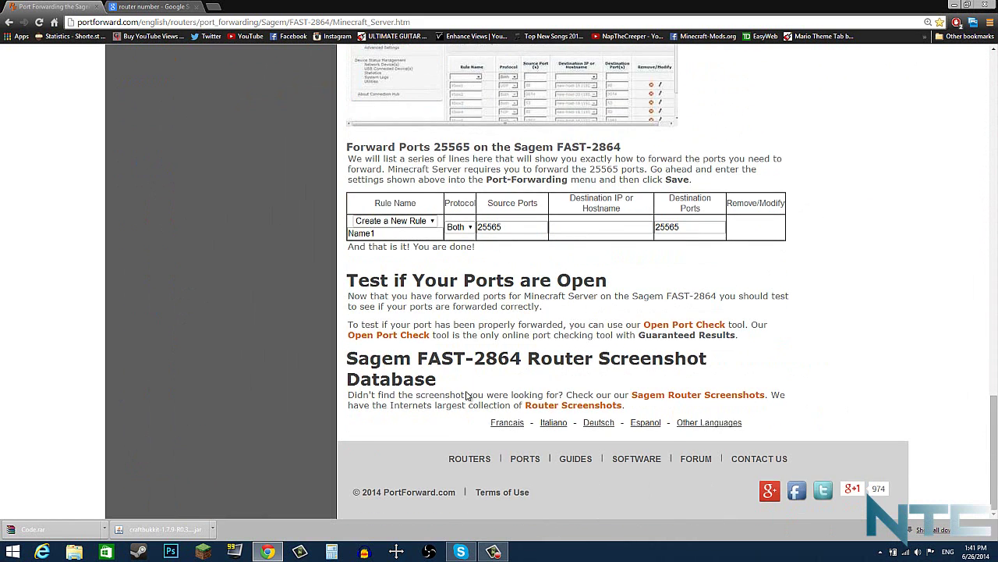
scroll(466, 396, "up", 6)
scroll(491, 363, "down", 2)
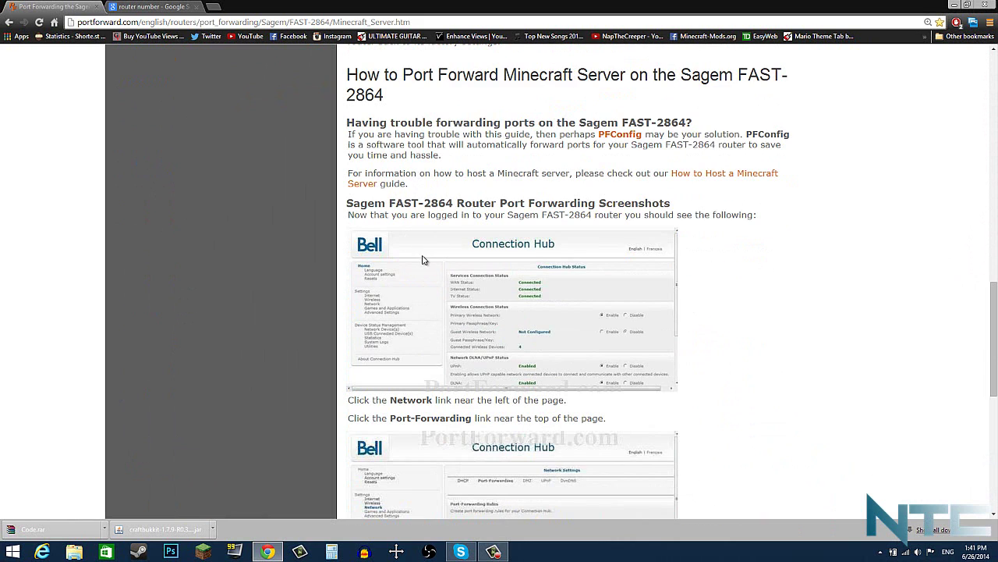
scroll(426, 260, "down", 2)
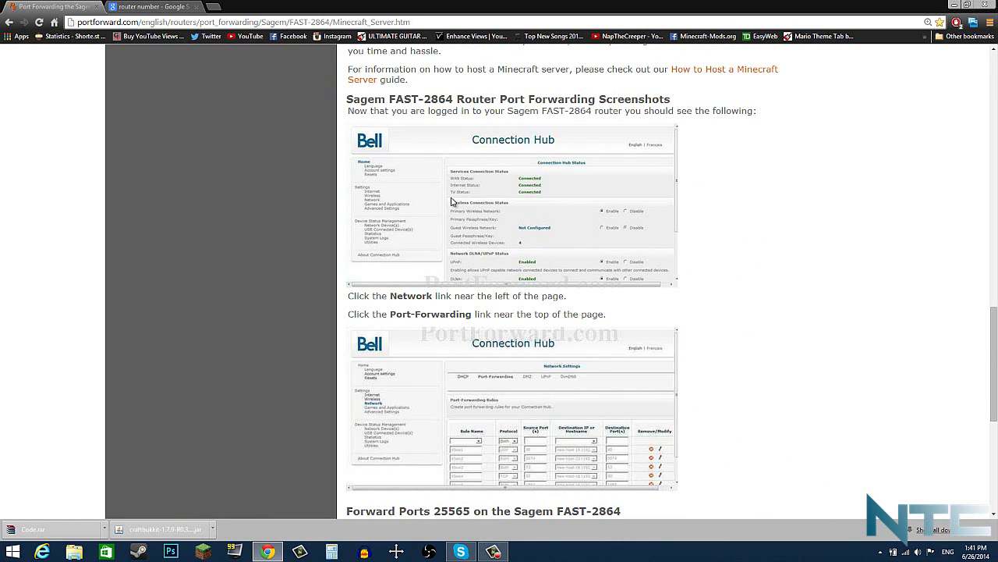
scroll(612, 262, "down", 4)
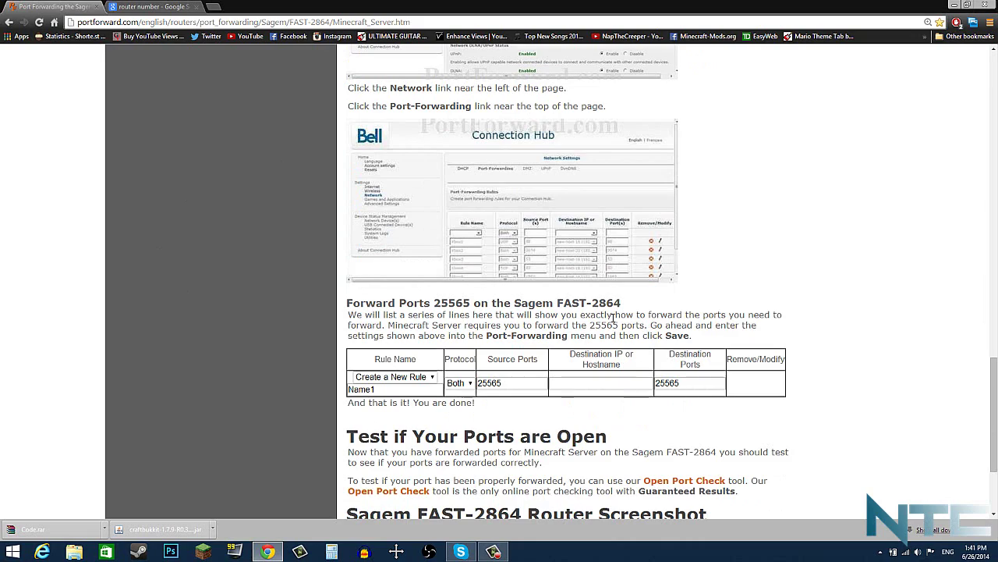
scroll(404, 376, "up", 20)
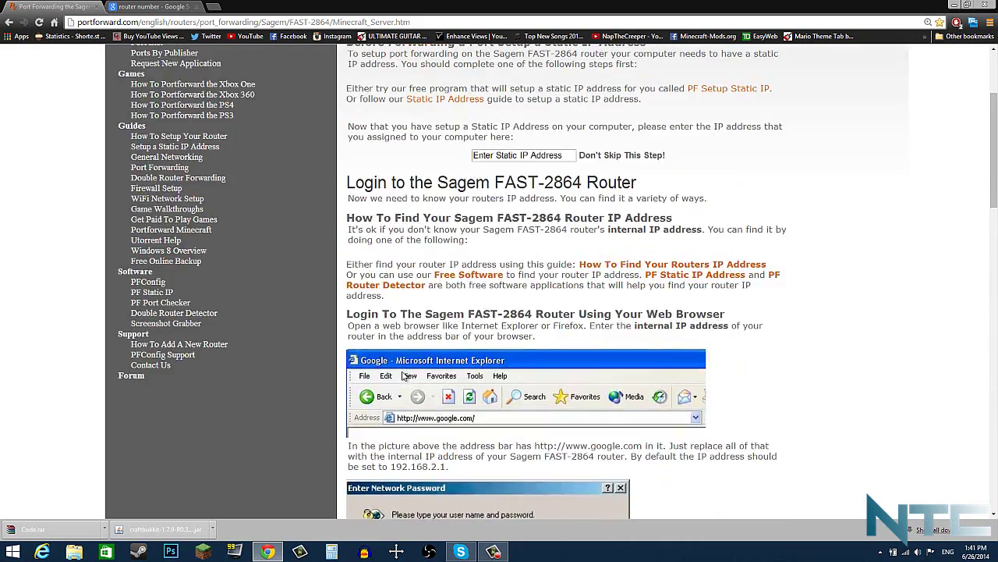
scroll(405, 377, "up", 3)
scroll(404, 374, "down", 3)
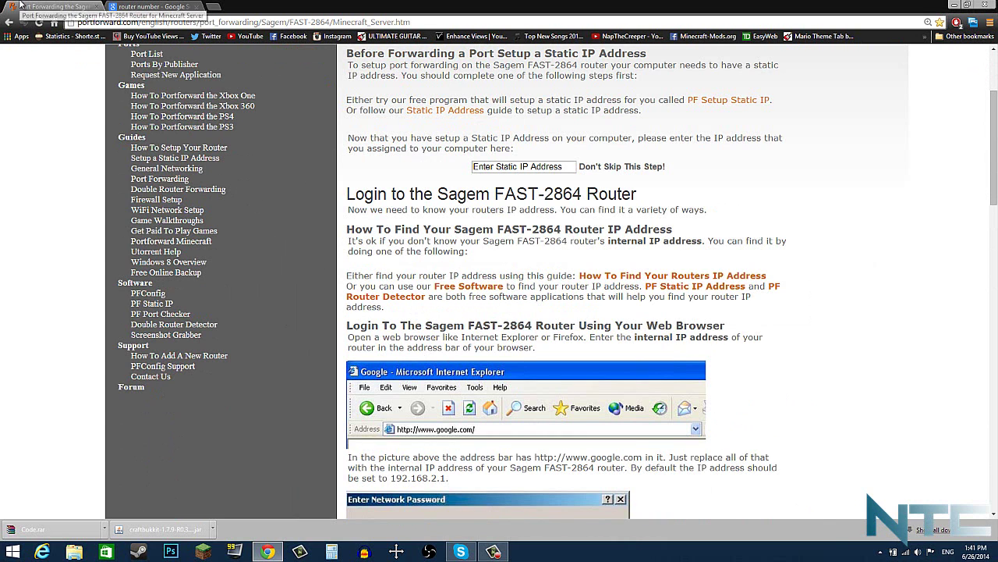
middle_click(21, 5)
key("ctrl+w")
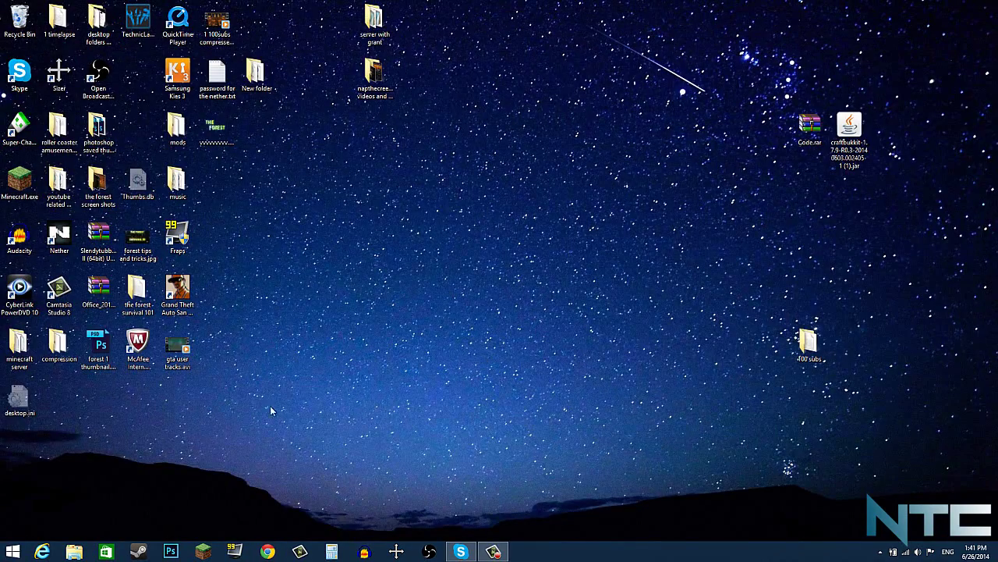
Step: Run ipconfig in Command Prompt to find IPv4 192.168.2.11 and gateway 192.168.2.1
left_click(11, 554)
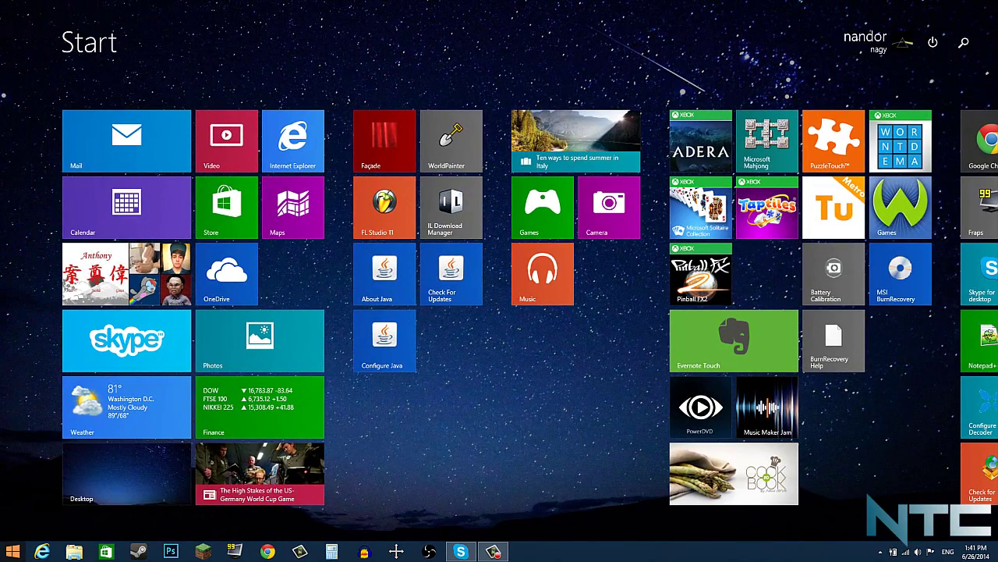
type("cmd")
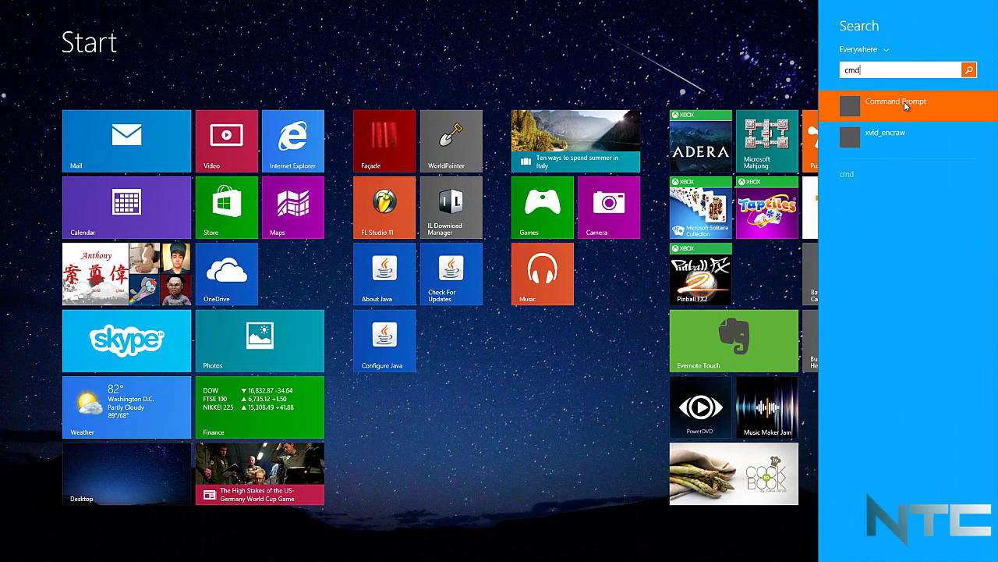
left_click(906, 106)
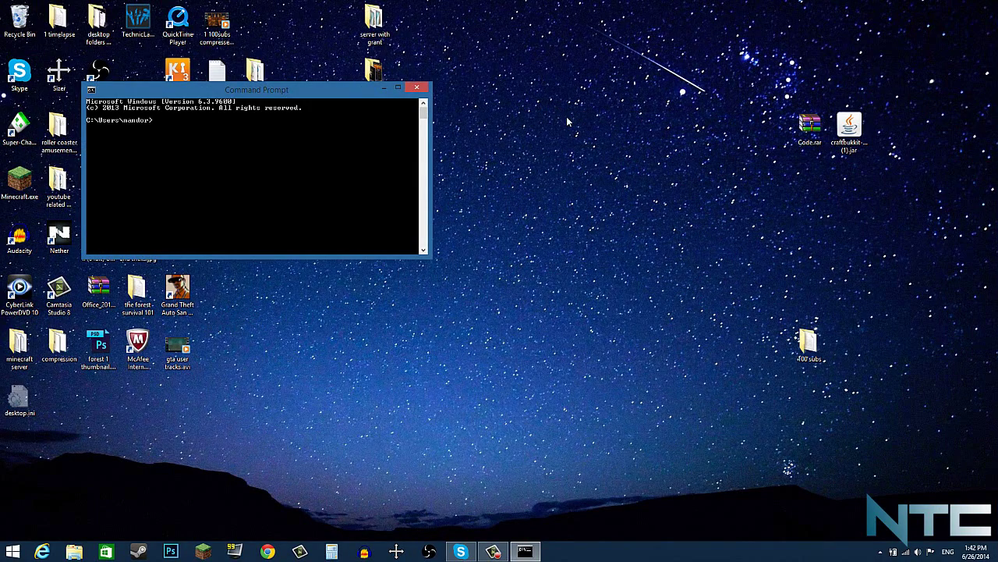
type("ipconfig")
key("Return")
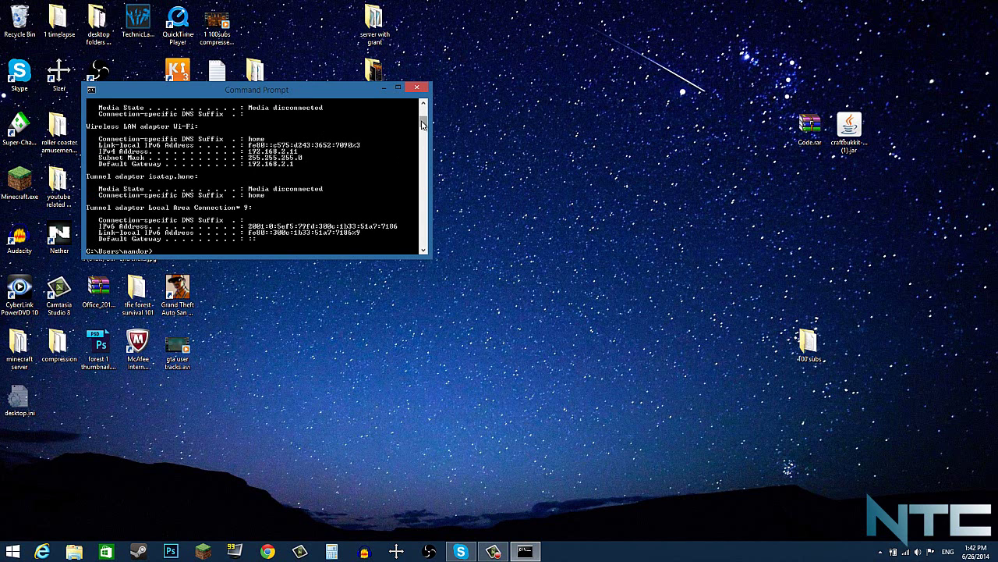
left_click_drag(423, 123, 423, 117)
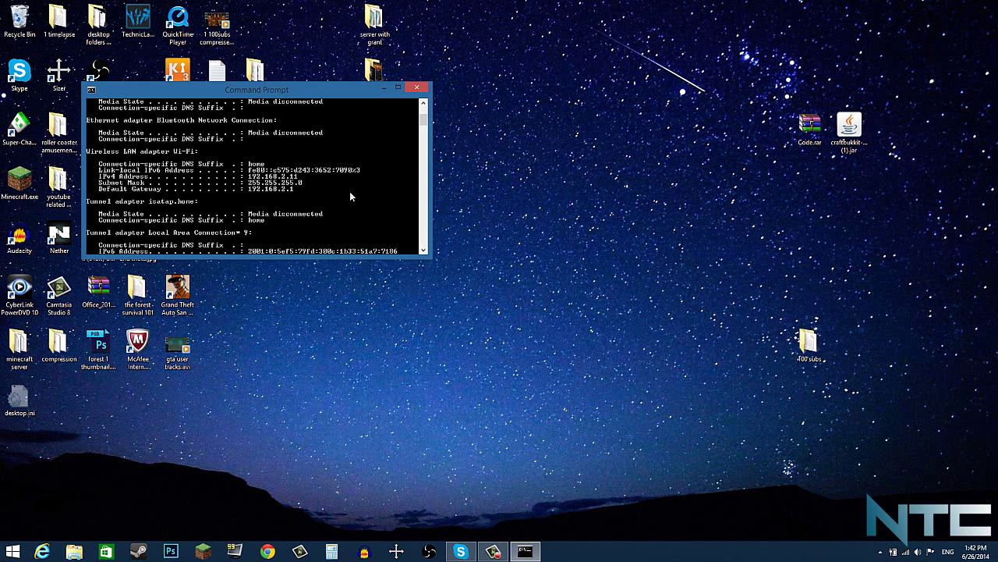
left_click(268, 551)
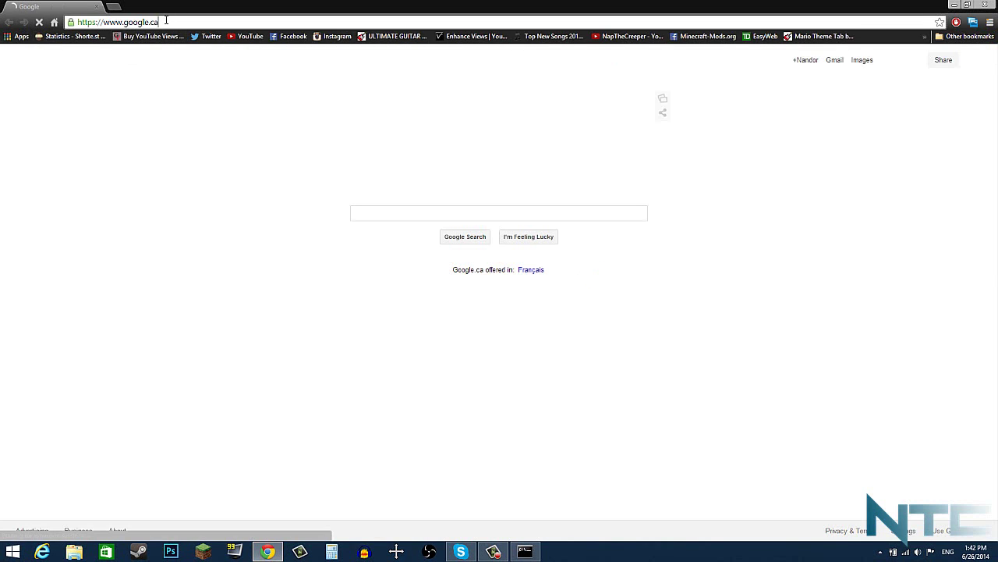
Step: Browse to the router at 192.168.2.1 and open its Connection Hub login page
left_click(166, 21)
type("192.")
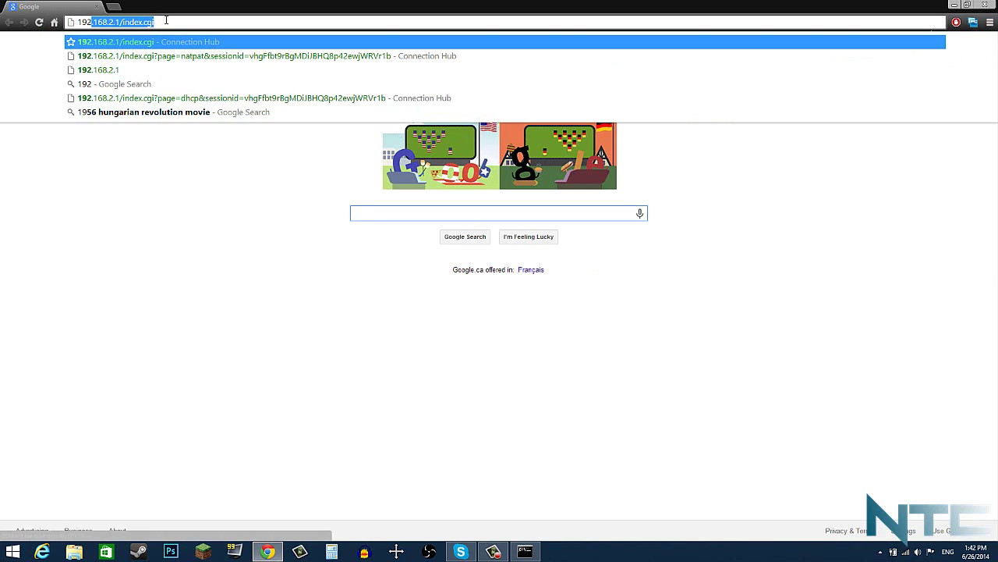
type("16")
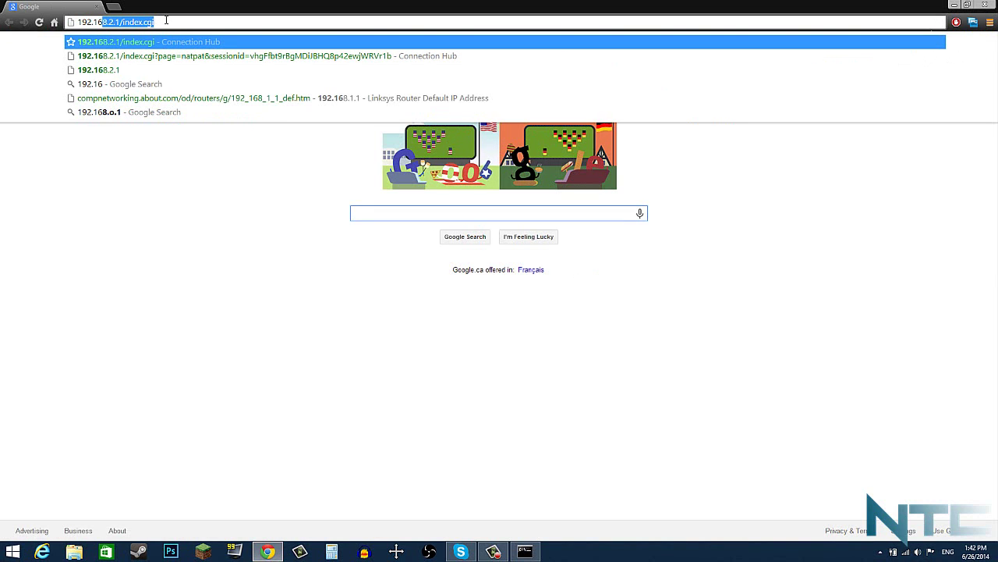
type("8.2.1")
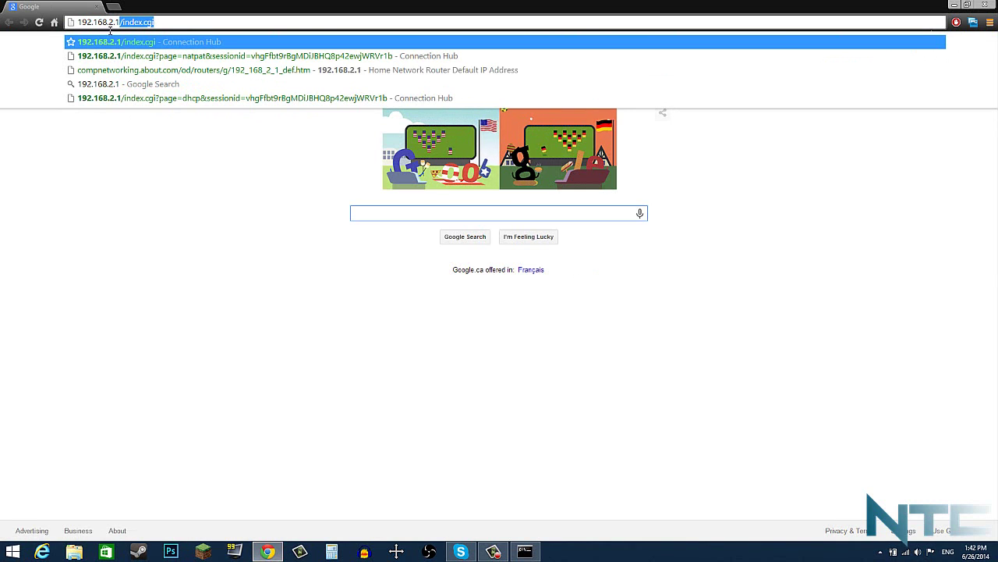
left_click(154, 88)
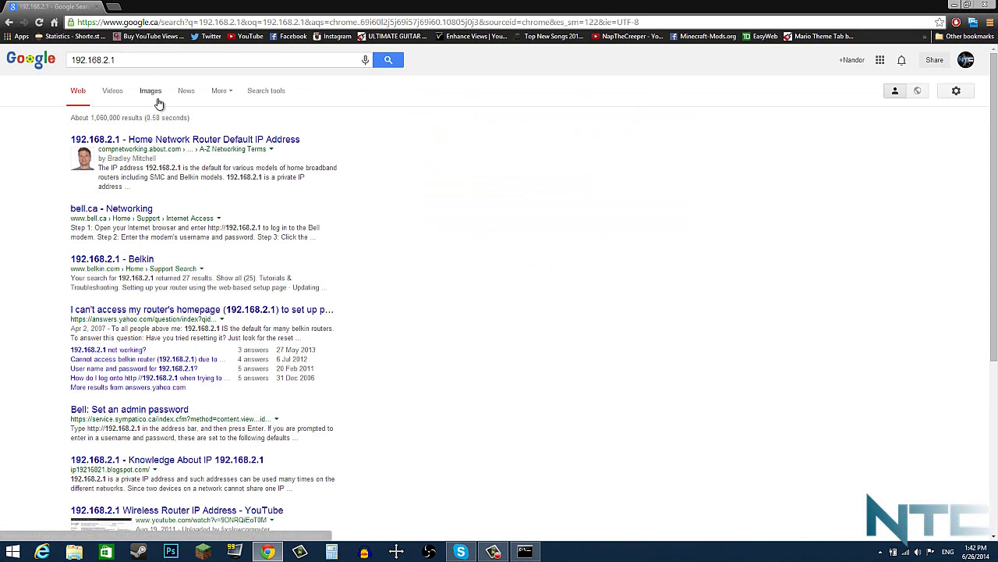
left_click(135, 22)
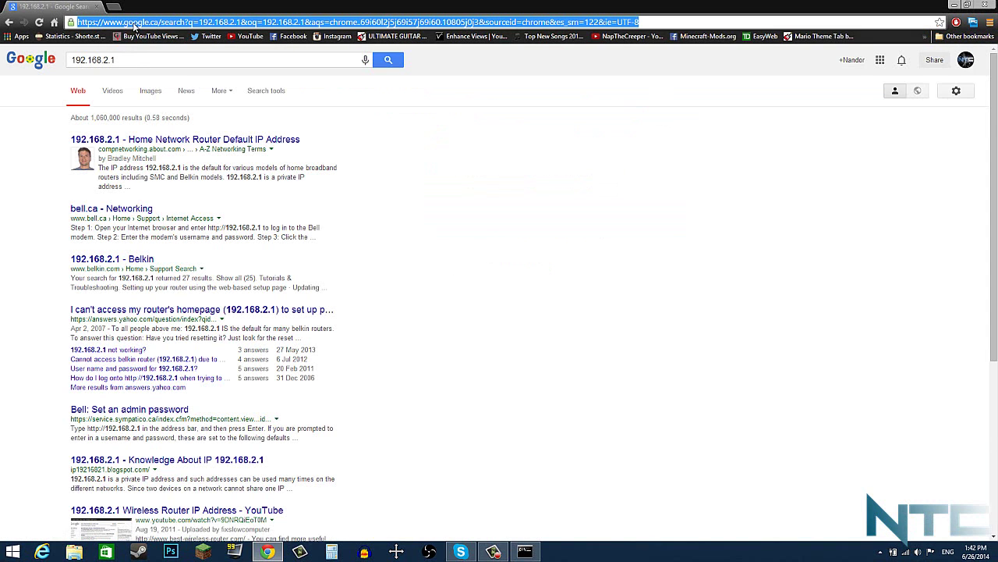
type("192.168.")
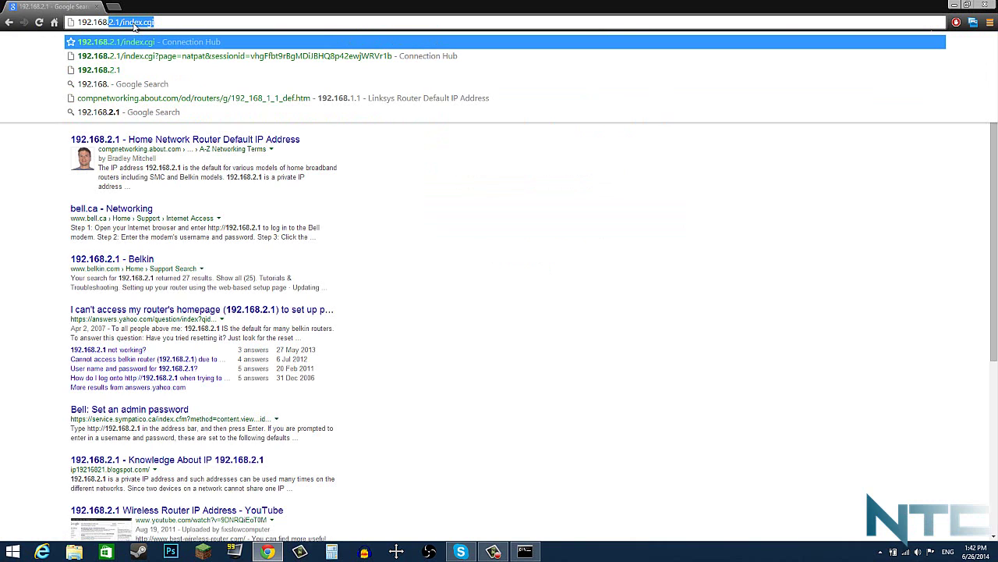
type("2.1")
key("Return")
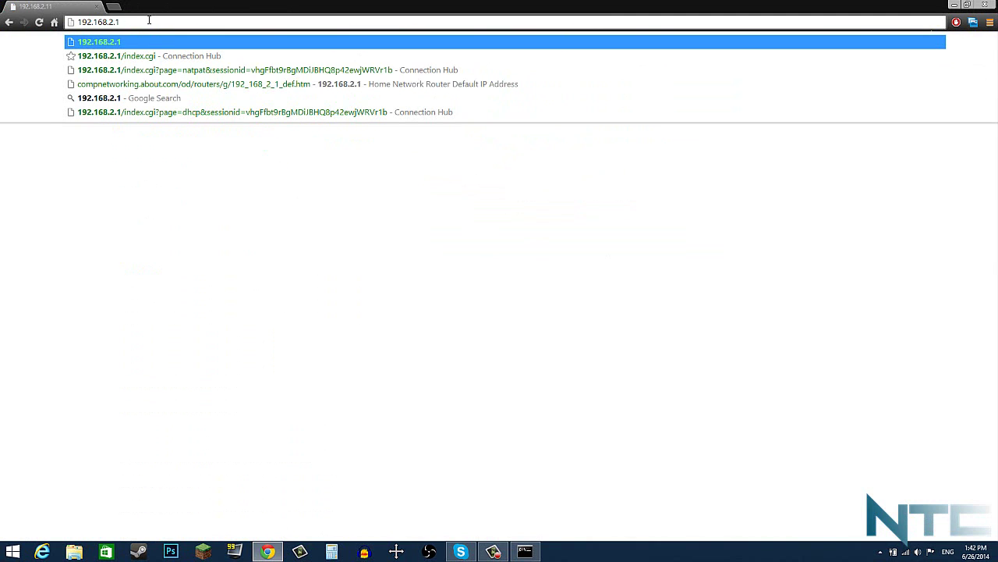
left_click(149, 56)
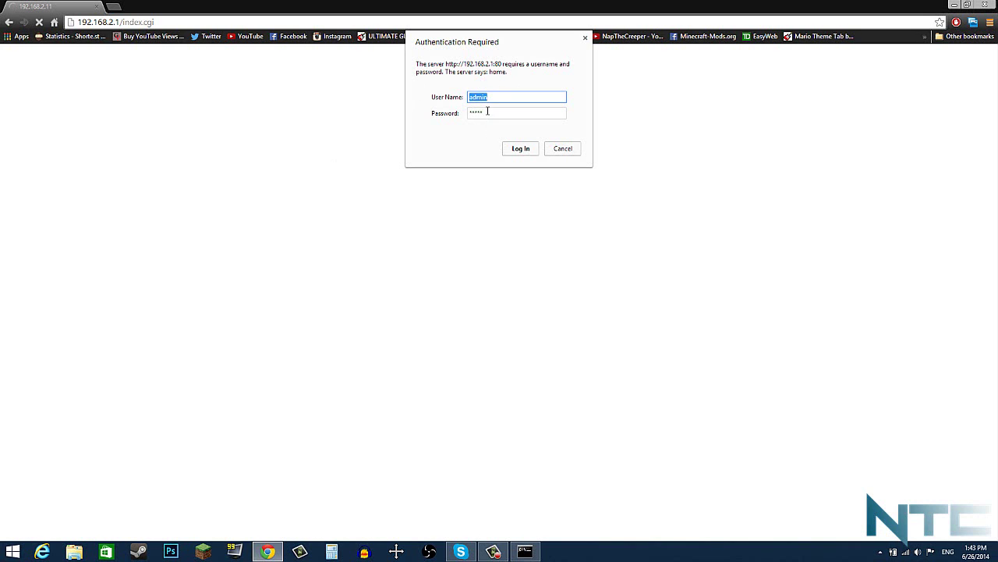
Step: Log into the router and delete the 'mc server' port-forwarding rule, saving the change
left_click(515, 150)
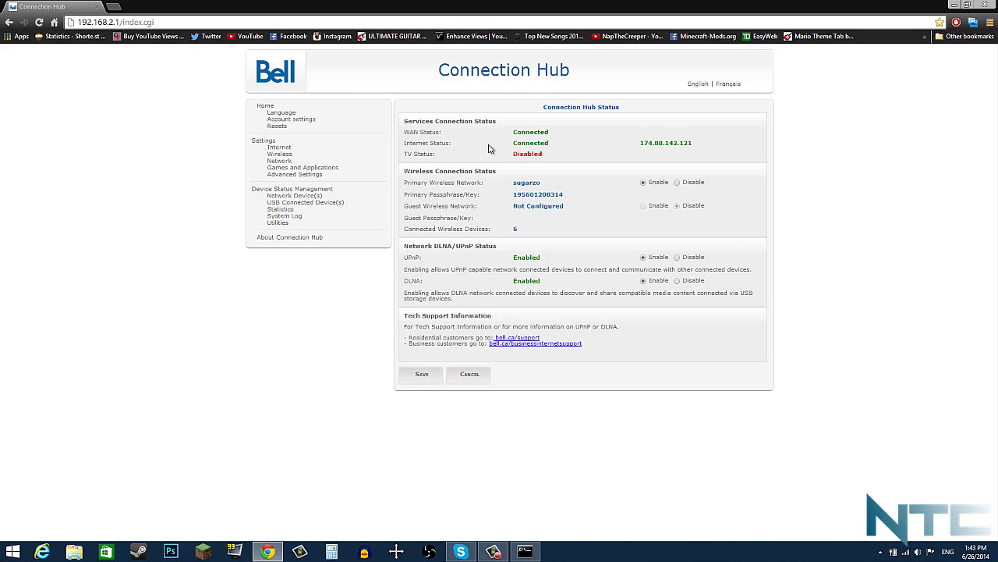
left_click(281, 161)
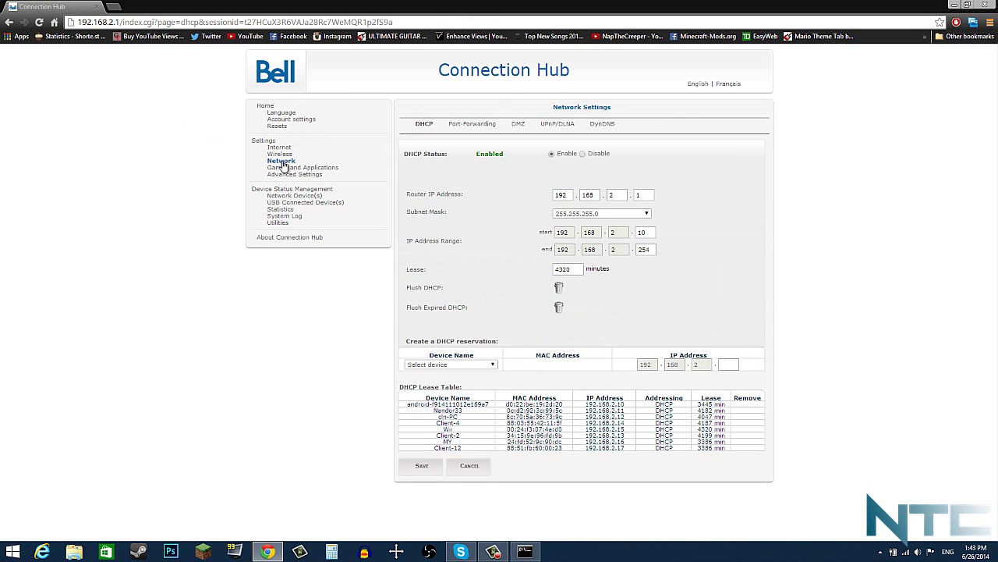
left_click(465, 127)
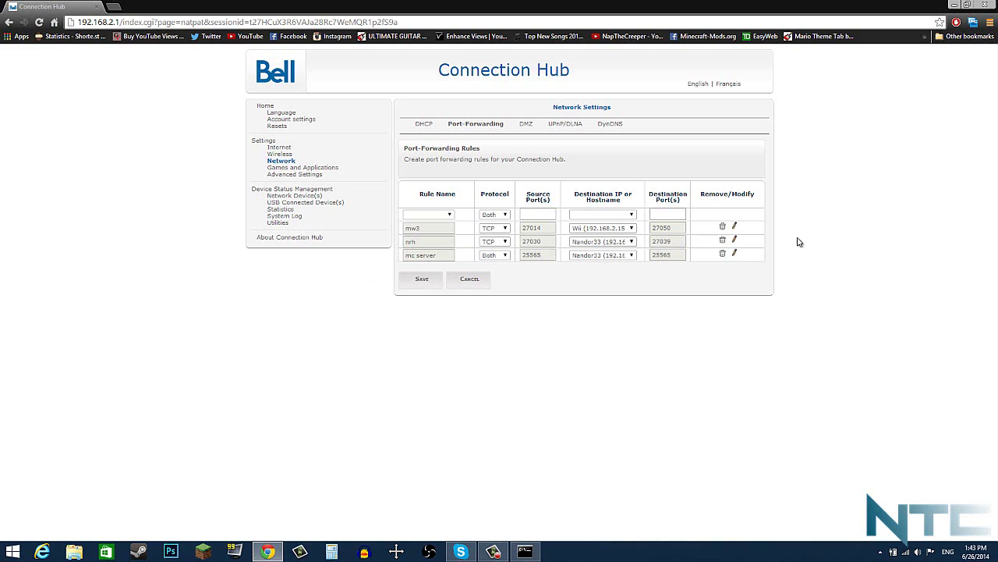
left_click(722, 253)
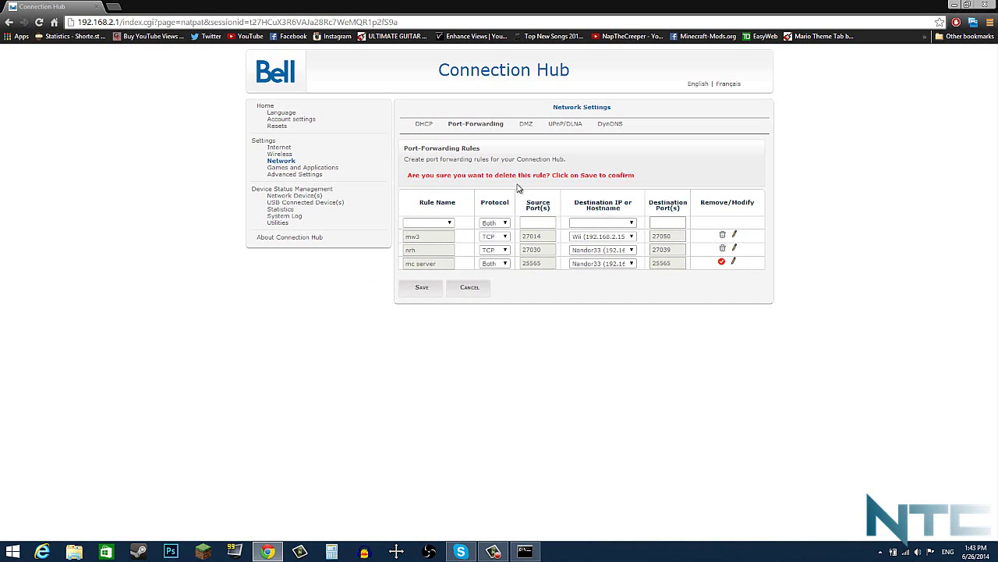
left_click(422, 287)
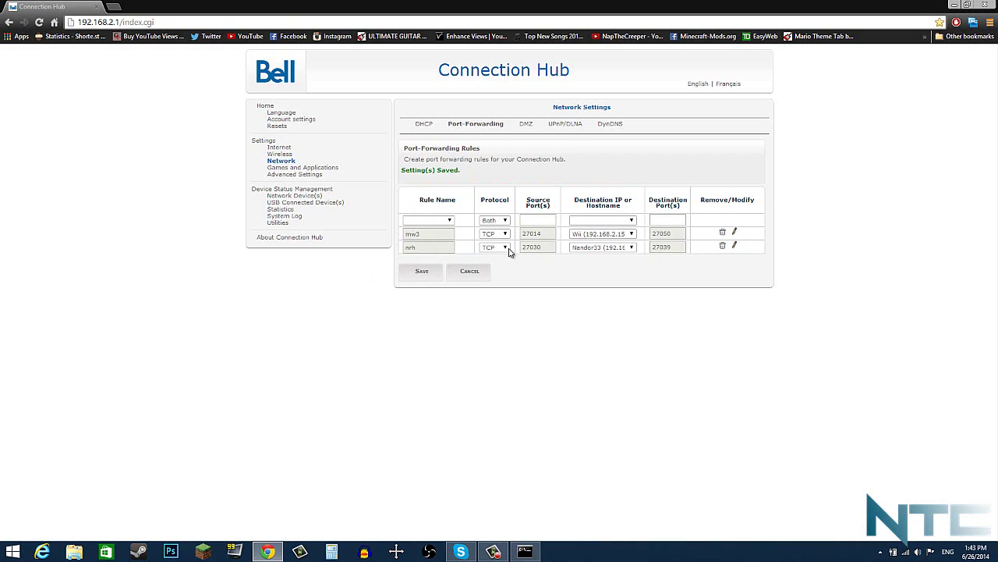
Step: Start a new port-forwarding rule with the custom name 'mc server'
left_click(450, 223)
left_click(424, 290)
left_click(438, 220)
left_click(416, 276)
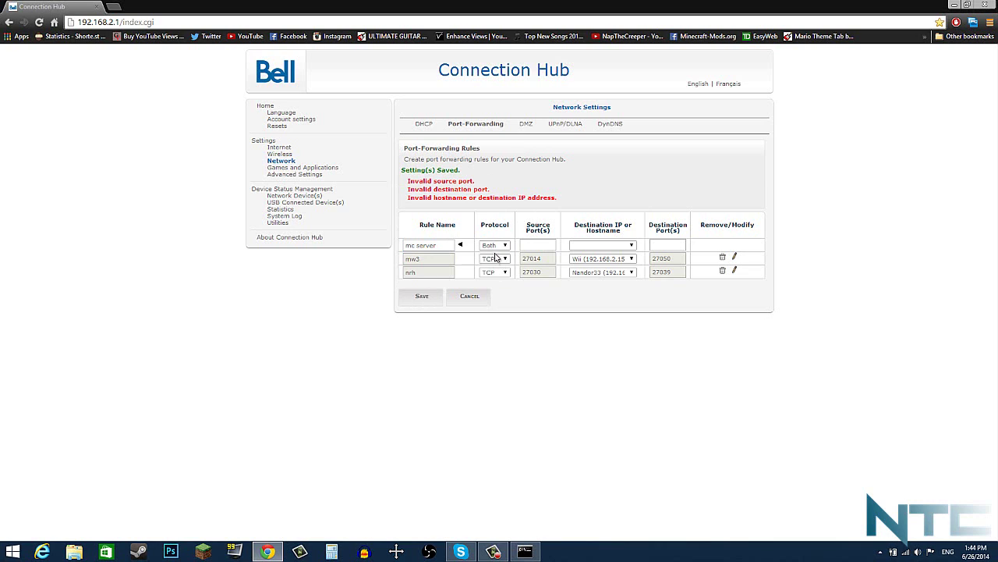
Step: Forward source and destination port 25565 to the computer at 192.168.2.11 and save the rule
left_click(544, 246)
type("25565")
left_click(677, 245)
type("25565")
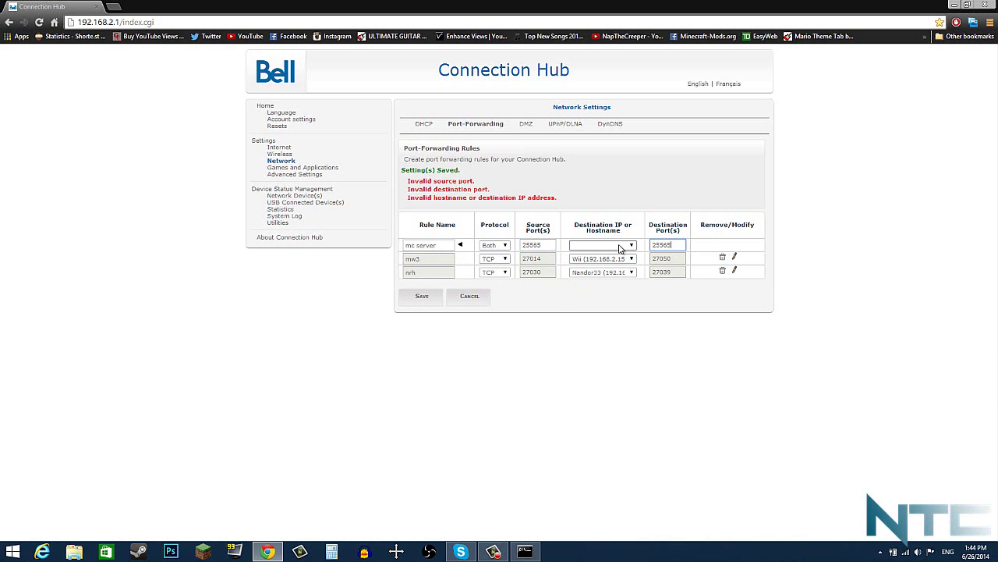
left_click(620, 247)
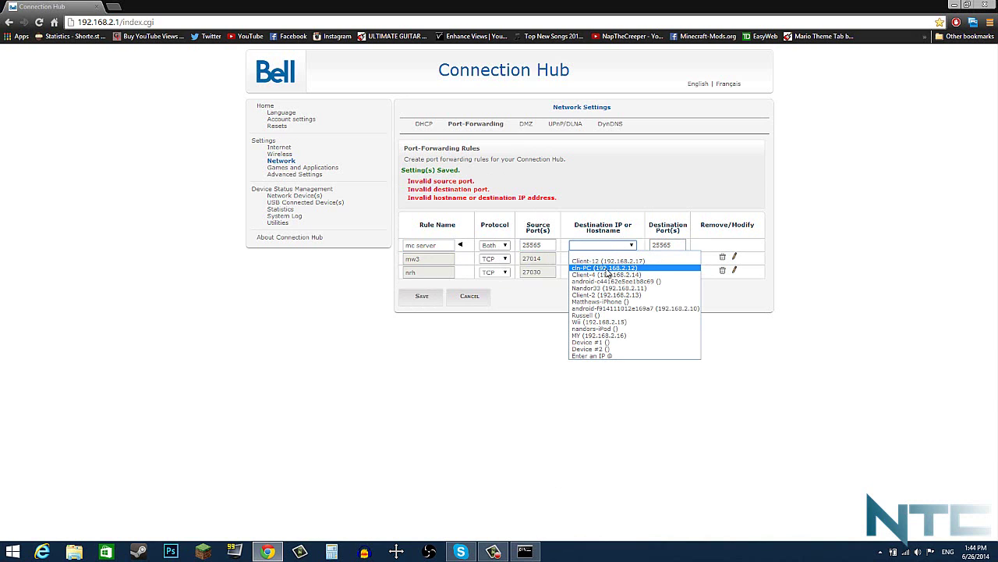
key("w")
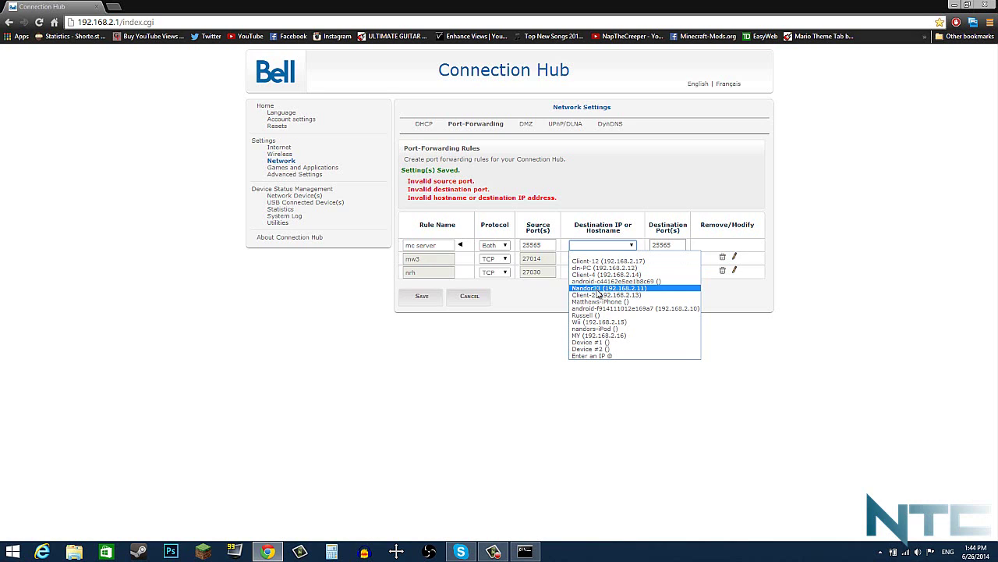
left_click(598, 291)
left_click(426, 298)
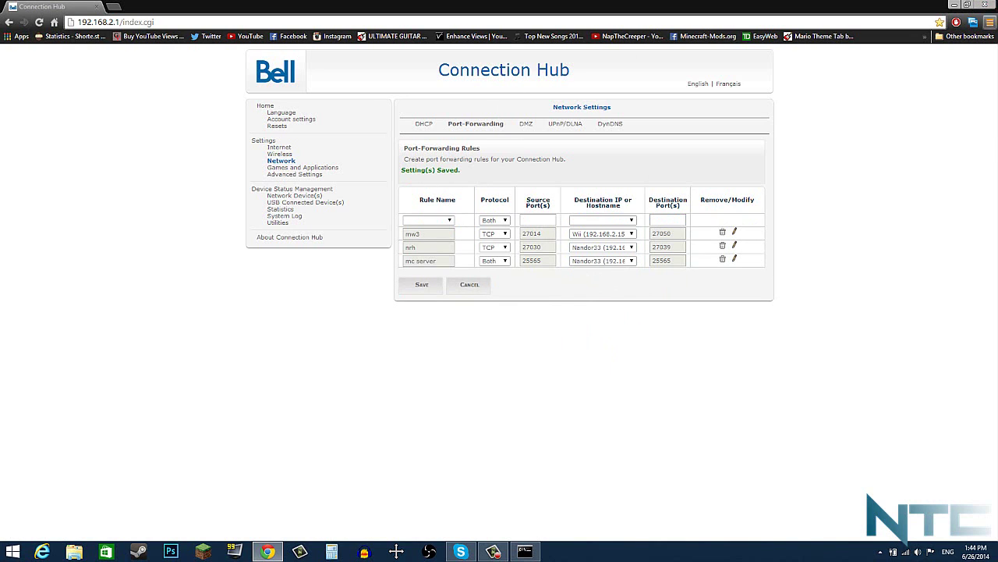
Step: Test port 25565 with yougetsignal's port forwarding tester, which reports it closed
left_click(54, 22)
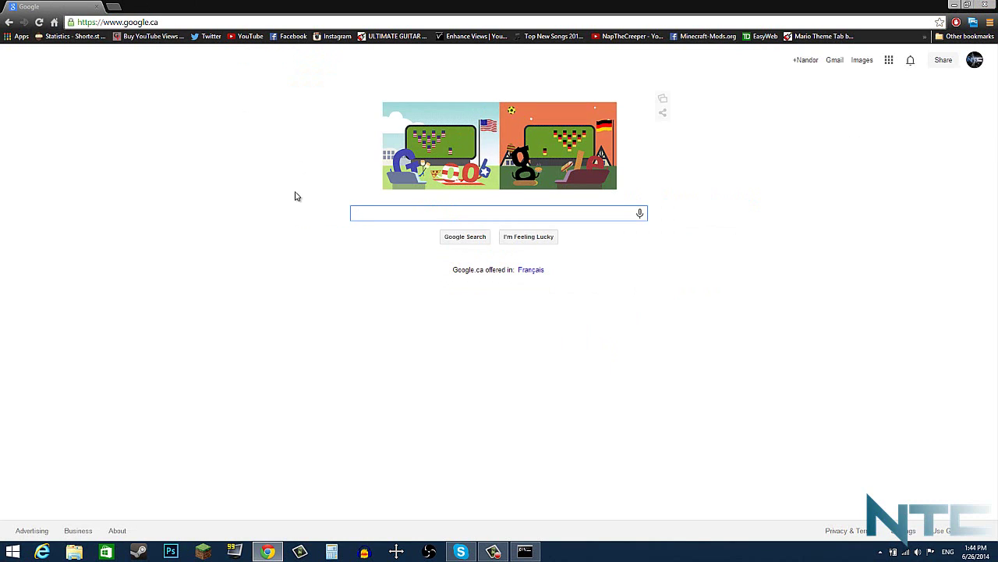
type("port")
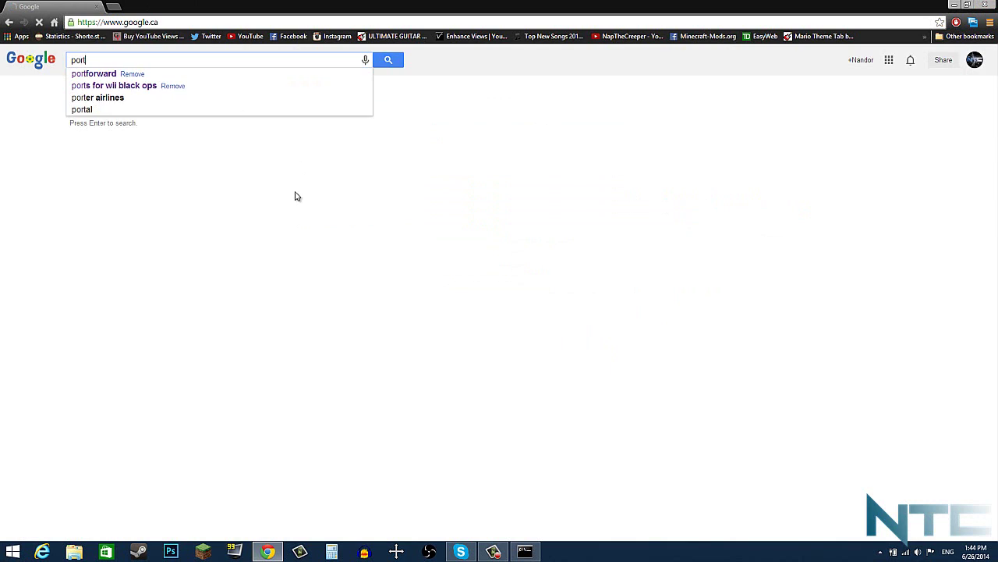
type("forward test")
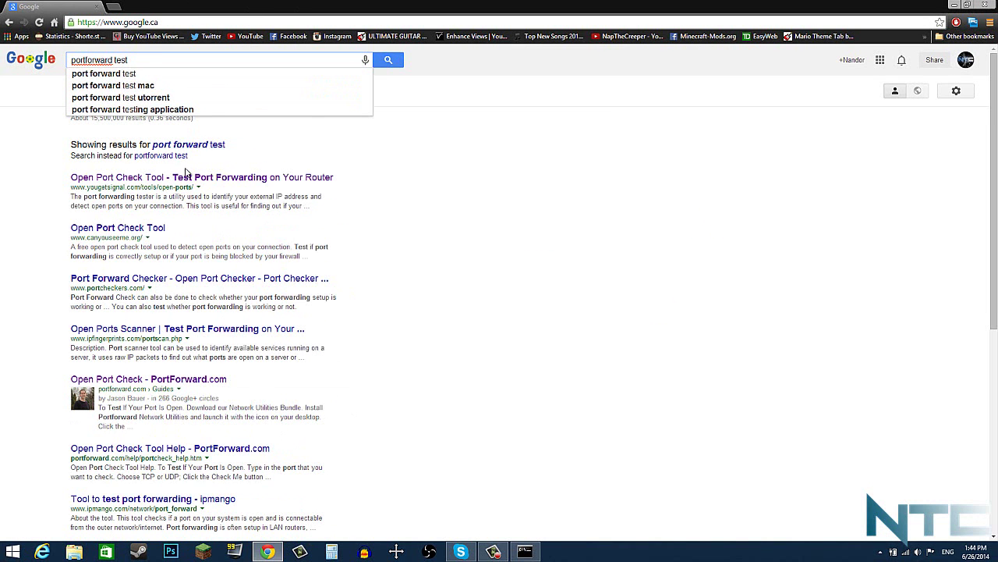
left_click(186, 178)
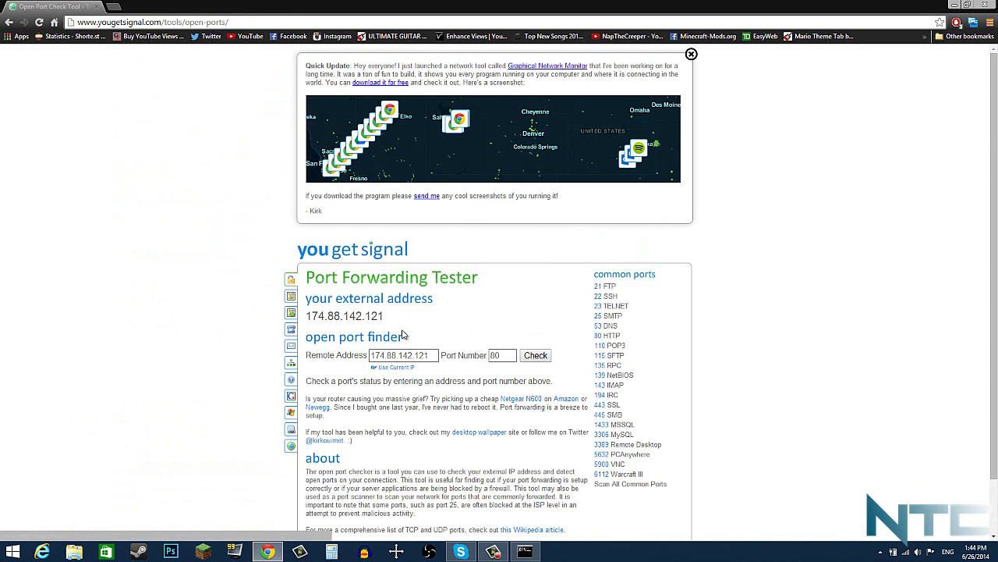
scroll(409, 320, "down", 2)
double_click(515, 296)
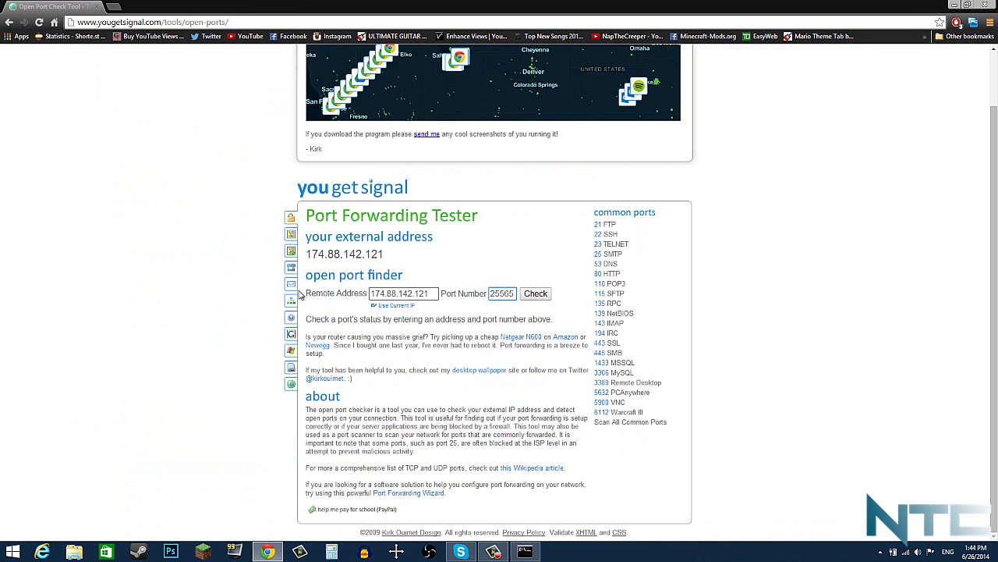
left_click(535, 294)
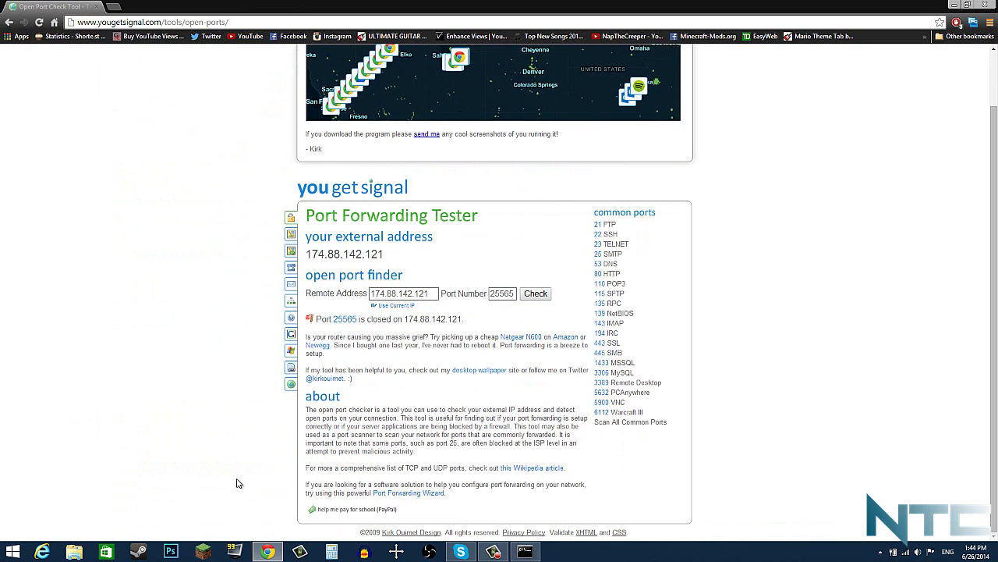
Step: Close the command prompt window and the Chrome browser
right_click(521, 556)
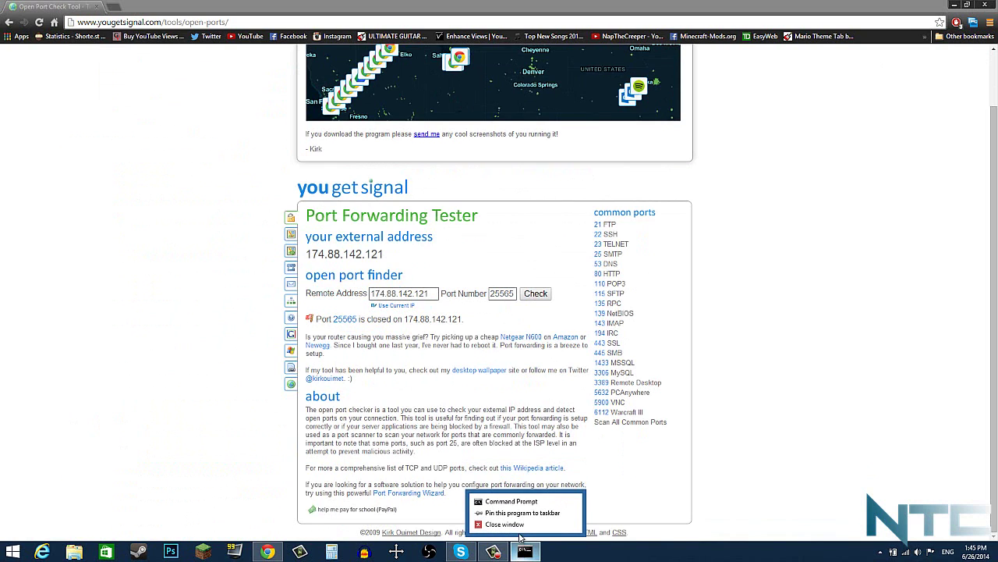
left_click(523, 530)
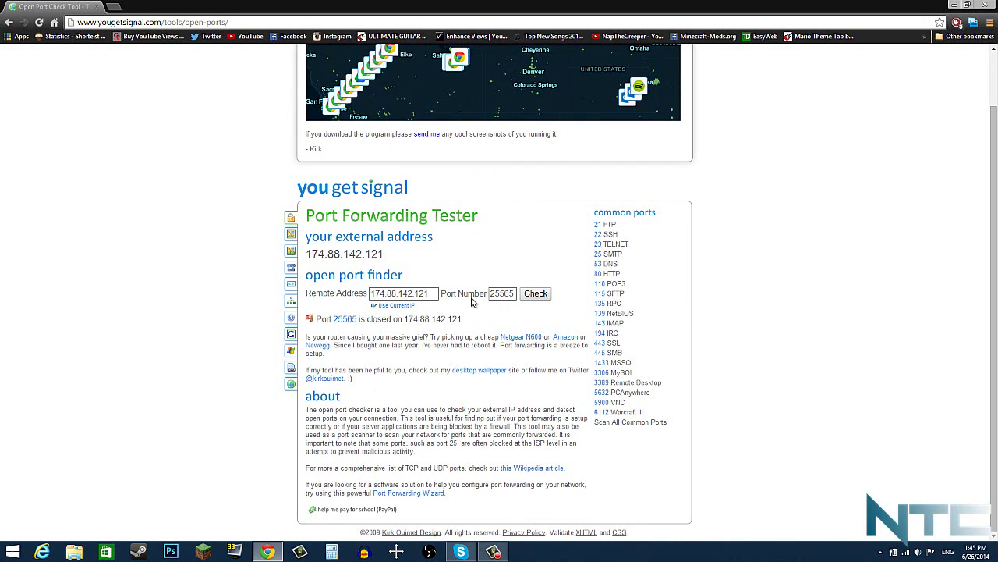
left_click(988, 5)
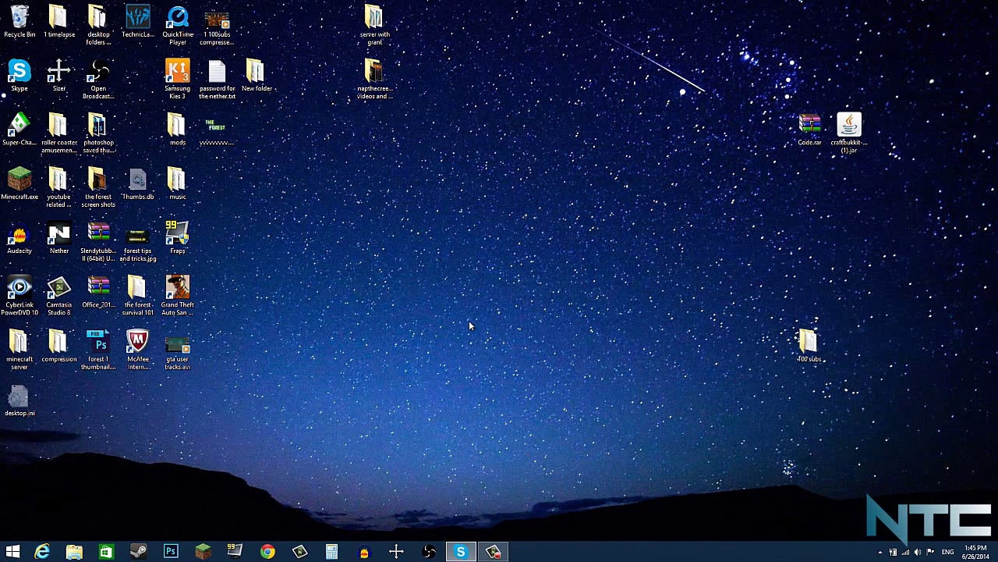
Step: Create a new desktop folder and rename it 'youtube server'
right_click(442, 247)
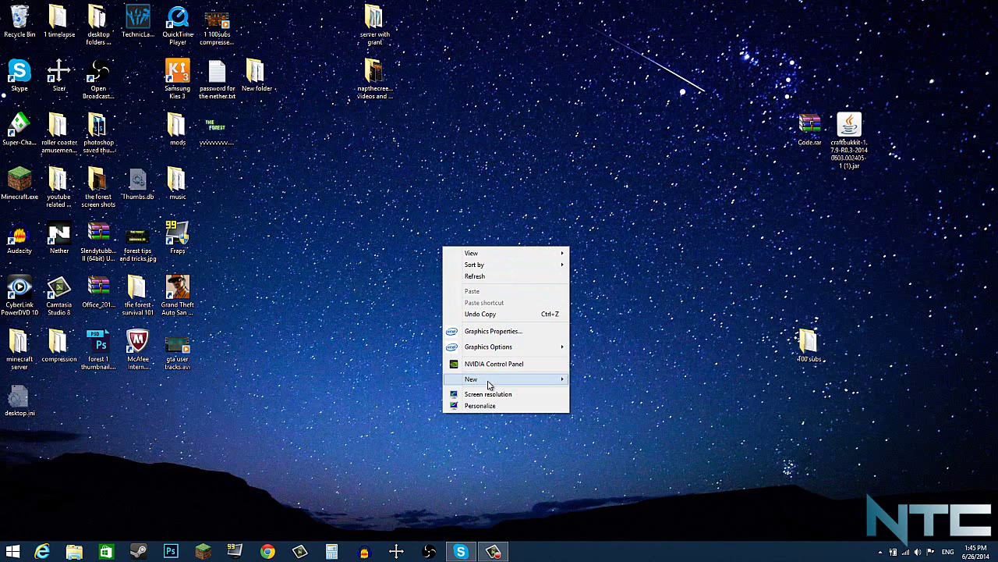
mouse_move(518, 379)
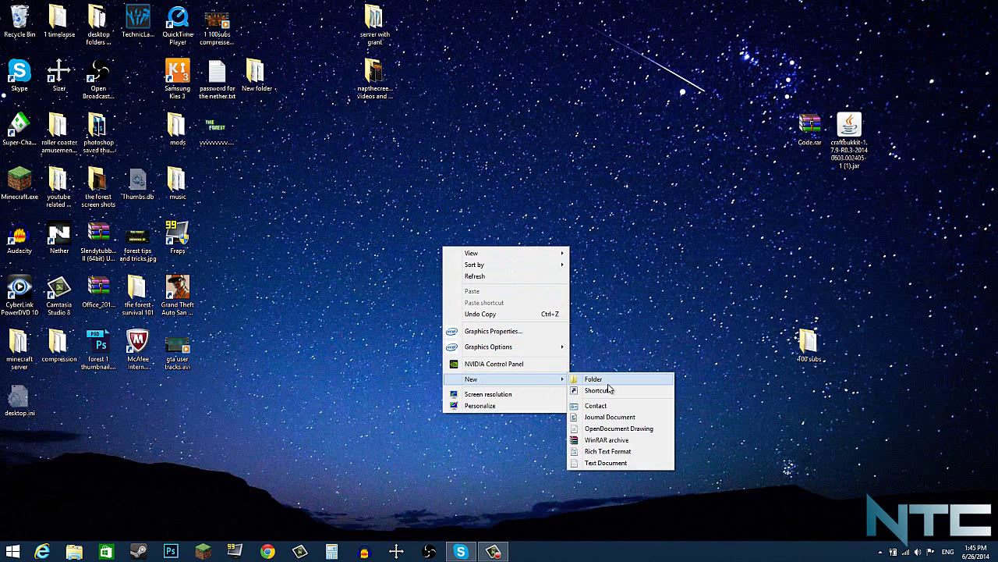
left_click(608, 382)
left_click(546, 295)
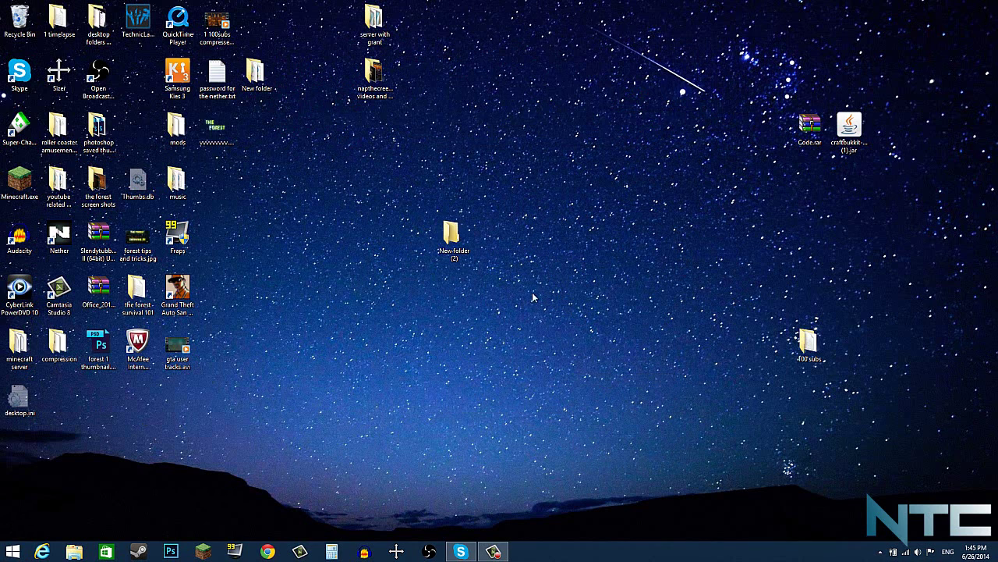
right_click(446, 239)
left_click(479, 434)
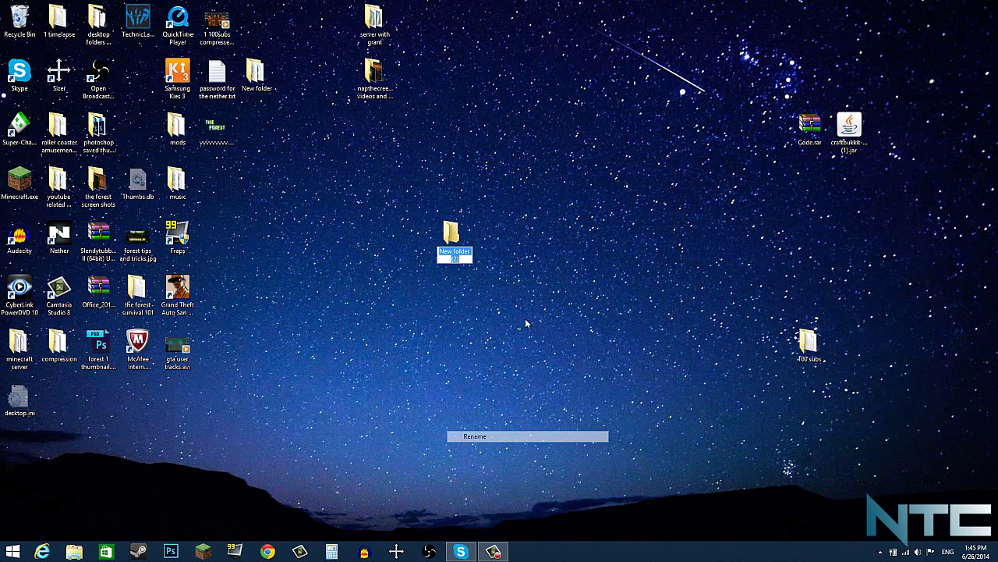
type("youtube")
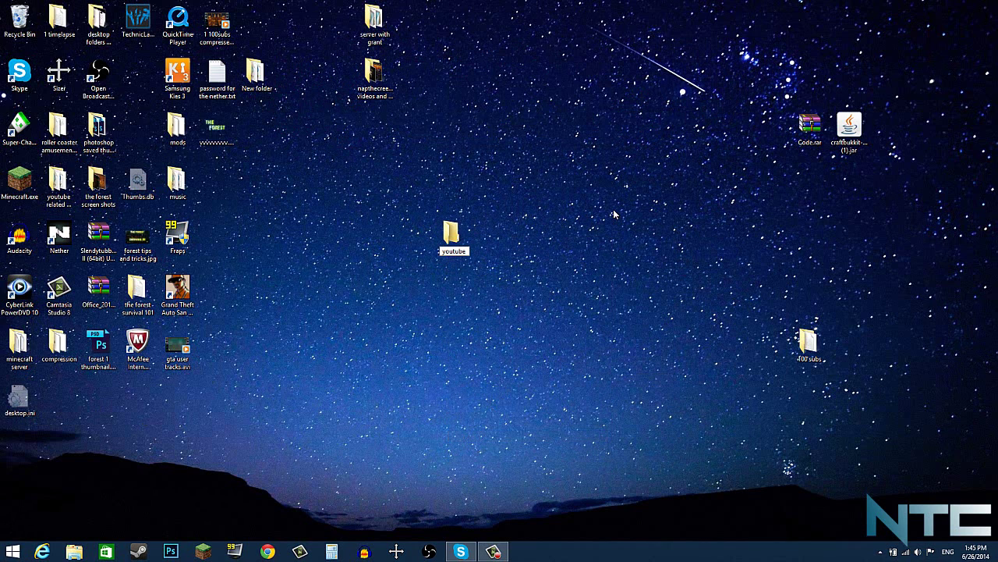
type(" server")
Step: Confirm the 'youtube server' name, open the folder, and move the craftbukkit jar into it
key("Return")
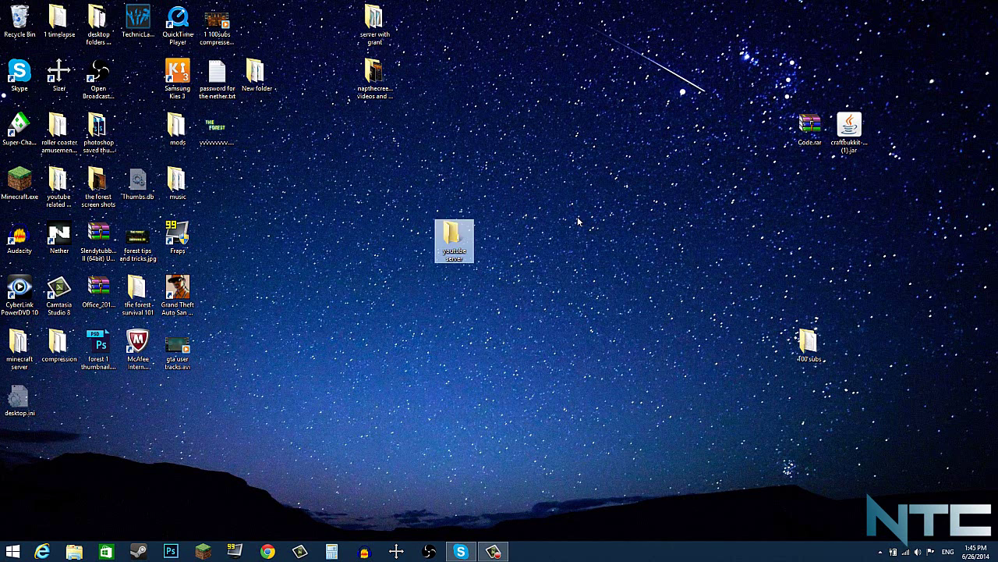
double_click(455, 238)
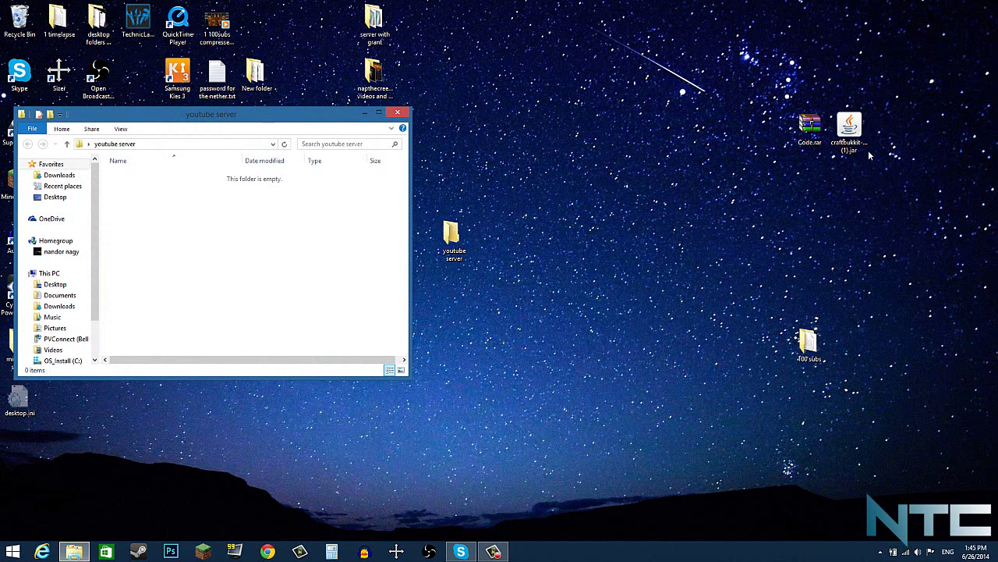
left_click_drag(854, 143, 373, 226)
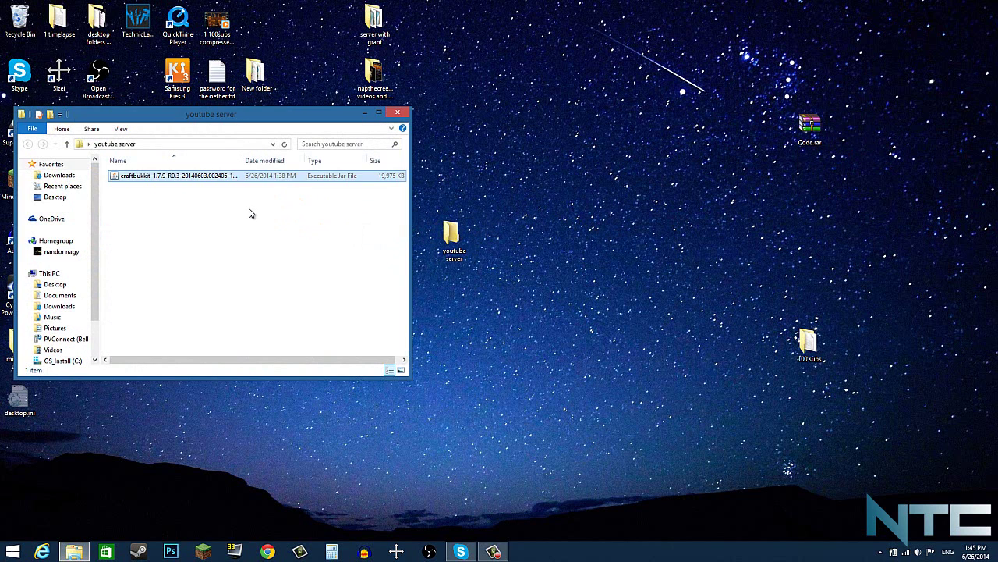
Step: Create a new blank text document in the youtube server folder
right_click(203, 220)
mouse_move(240, 348)
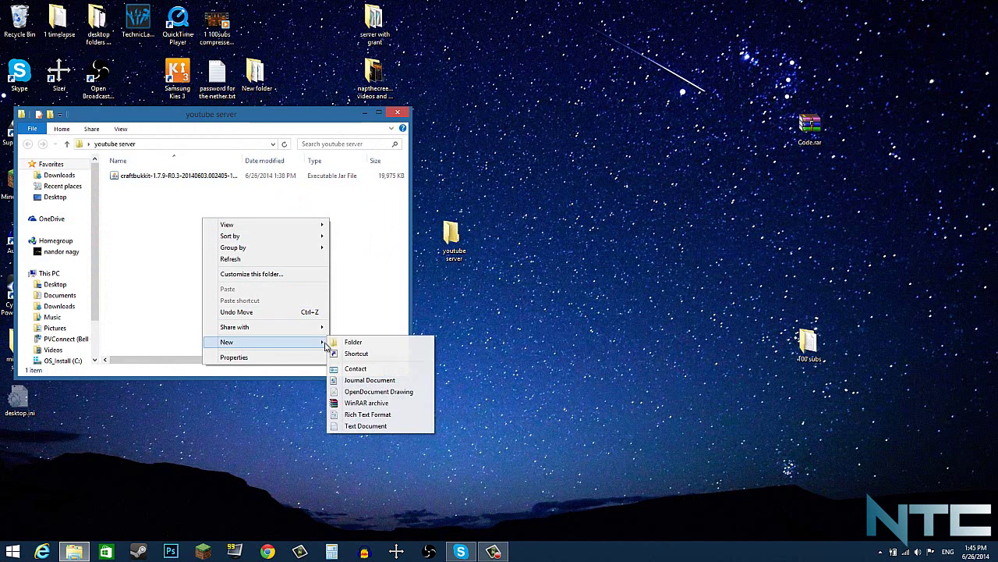
left_click(361, 426)
Step: Open the new text document and Code.txt from Code.rar, snapping Code.txt to the right half
key("Return")
double_click(228, 187)
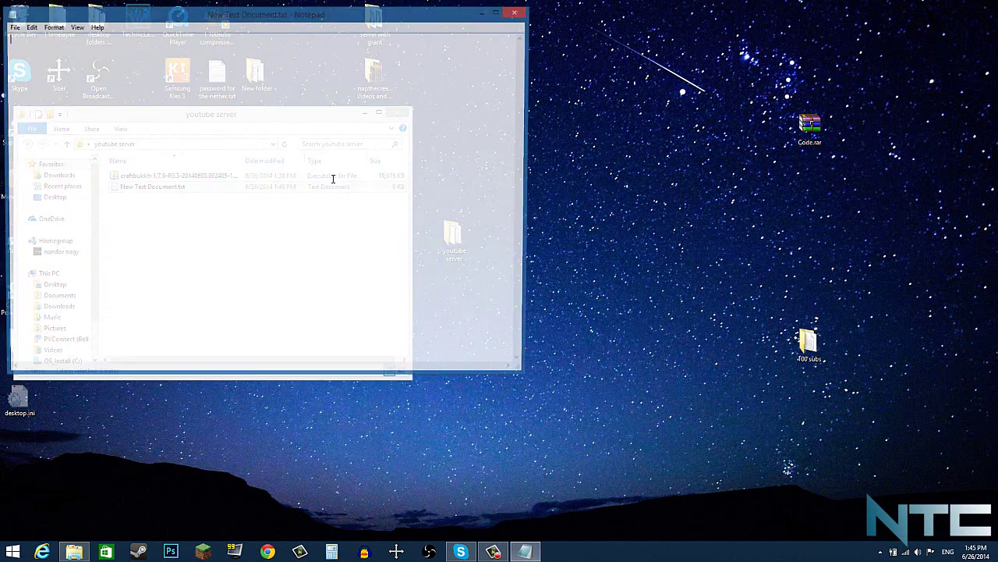
double_click(811, 132)
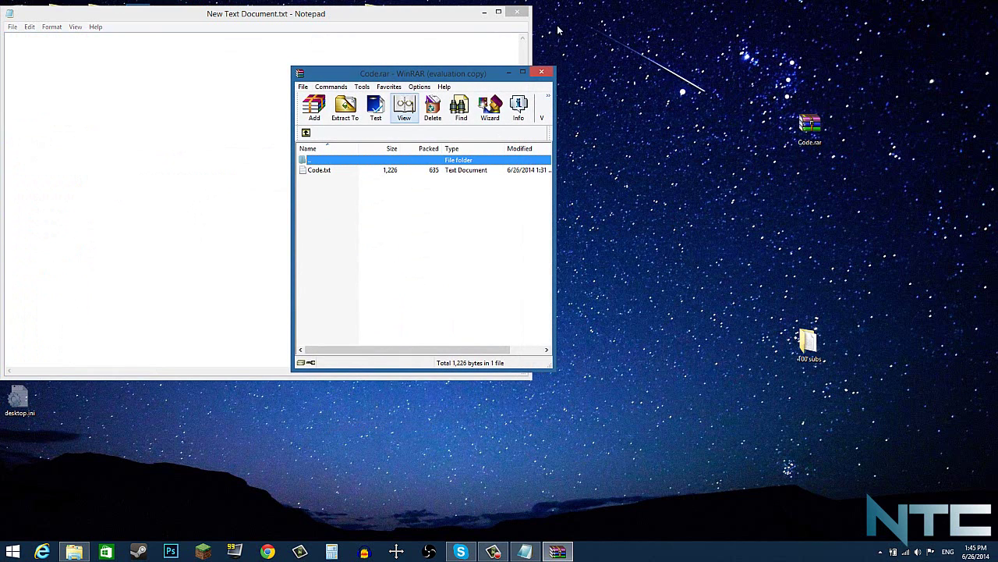
left_click(477, 228)
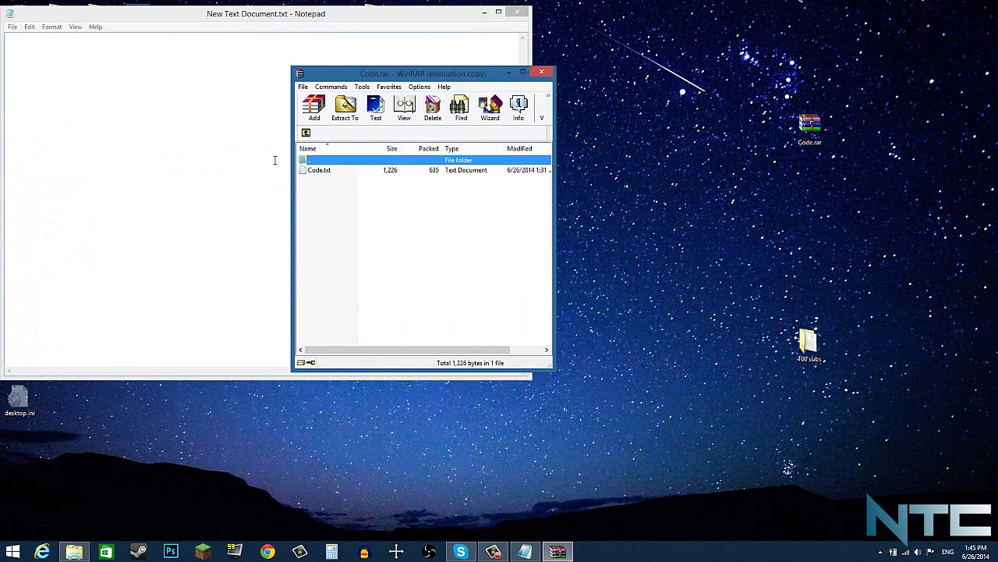
double_click(320, 171)
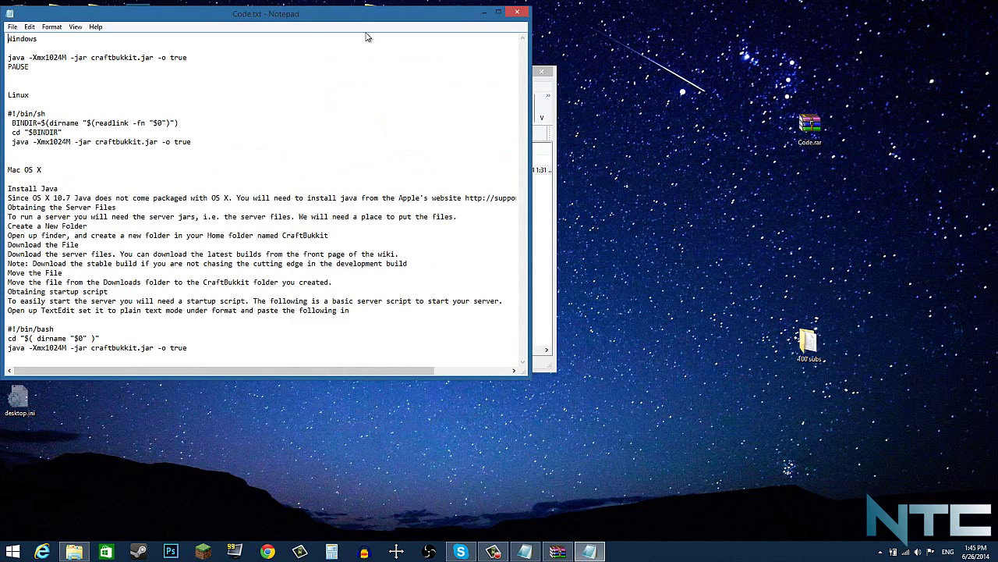
key("super+Right")
Step: Close the WinRAR window and copy Code.txt's two Windows startup lines
left_click(417, 76)
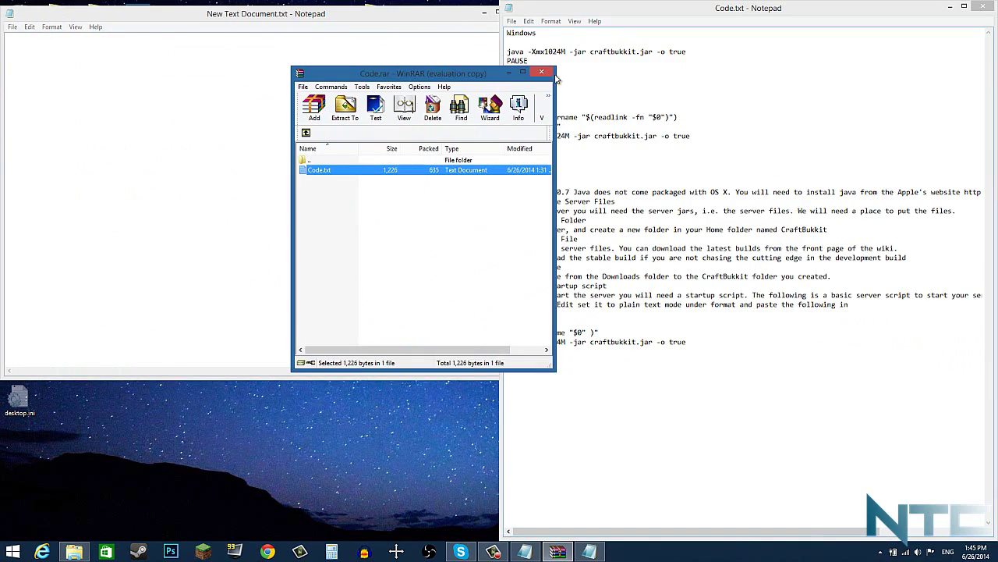
left_click(546, 73)
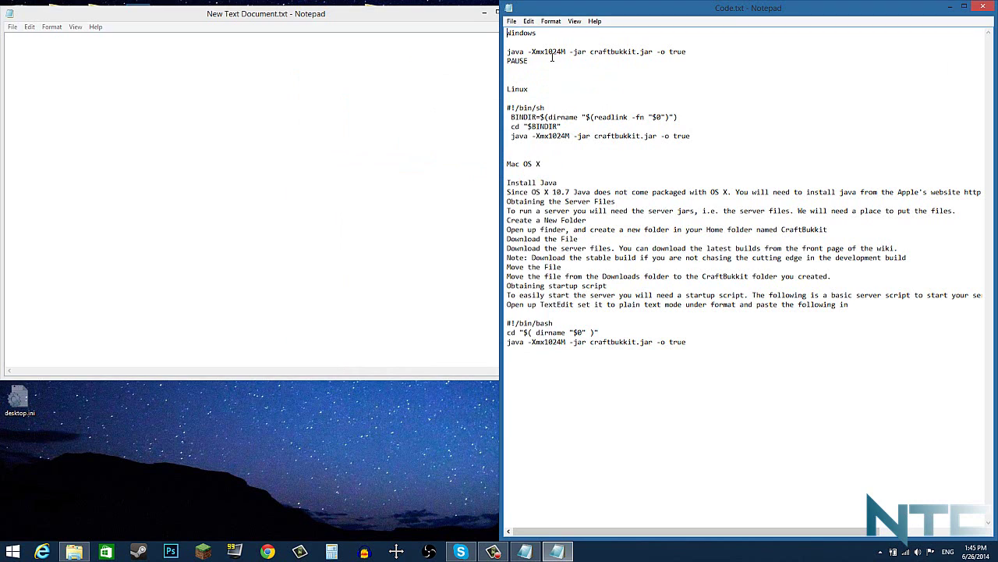
left_click_drag(529, 61, 507, 52)
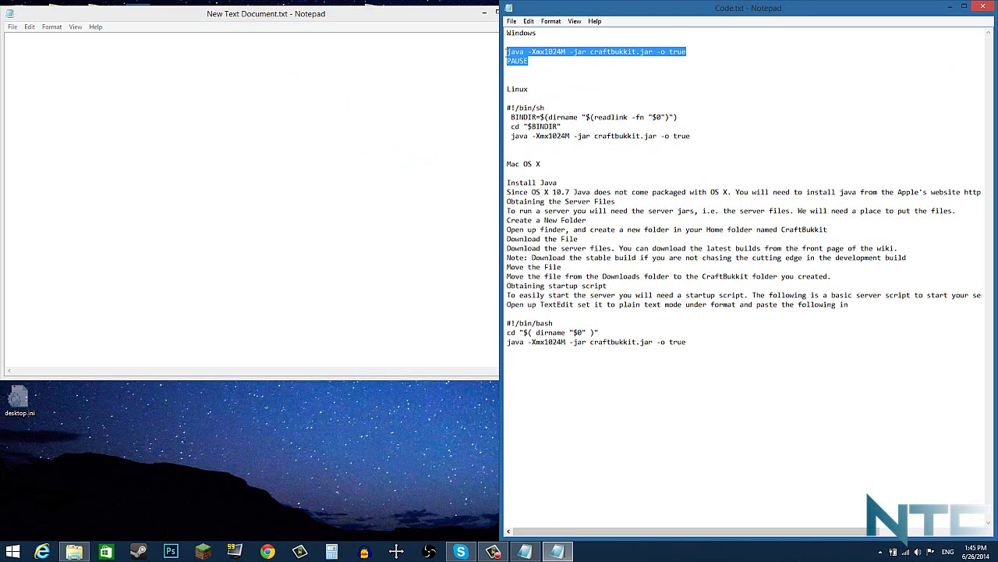
right_click(514, 60)
left_click(539, 89)
Step: Paste the startup lines 'java -Xmx1024M -jar craftbukkit.jar -o true' and 'PAUSE' into the blank document
right_click(523, 59)
left_click(546, 85)
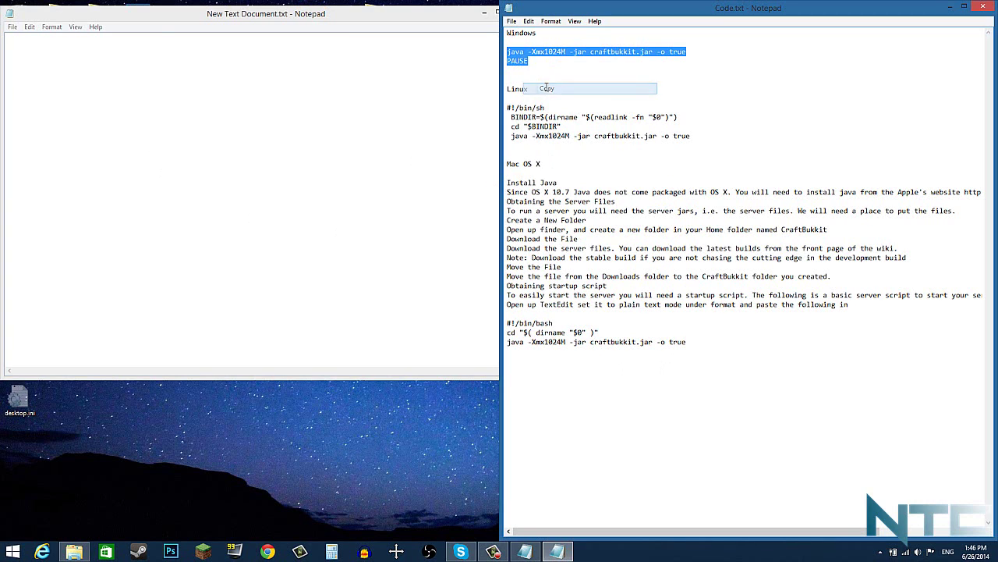
left_click(261, 120)
right_click(214, 107)
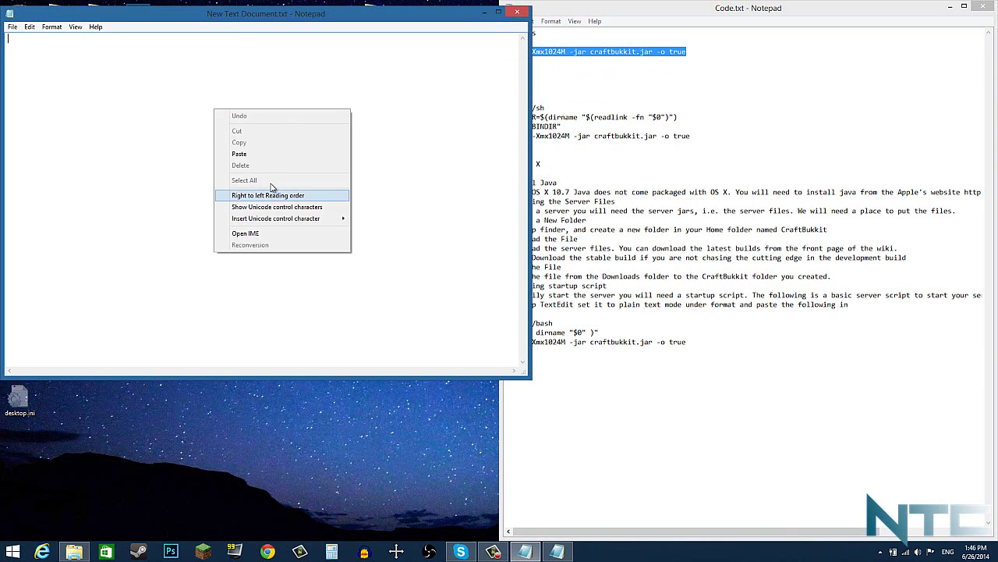
left_click(272, 154)
Step: Save the document as run.bat with the file type set to All Files
left_click(9, 27)
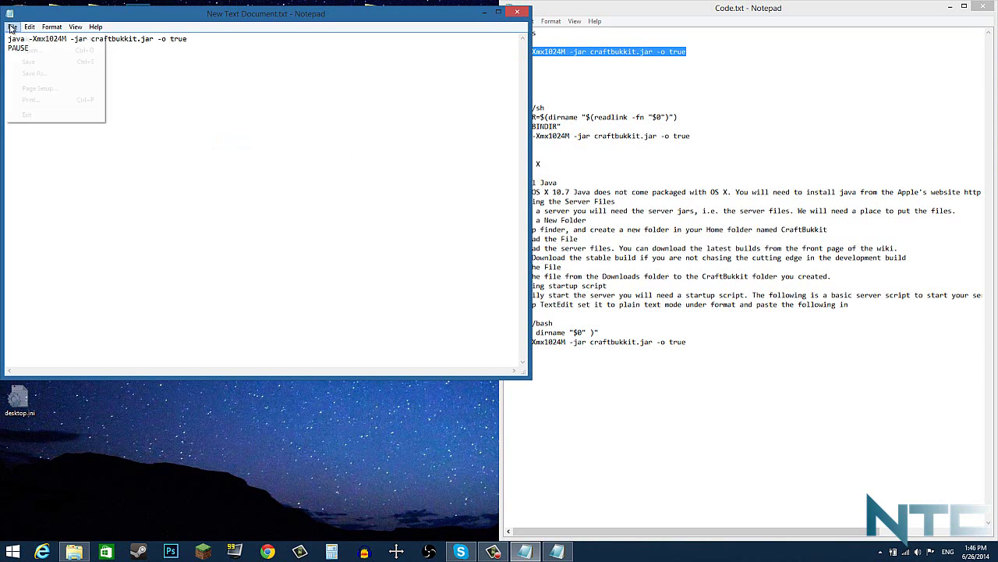
left_click(35, 74)
left_click(120, 273)
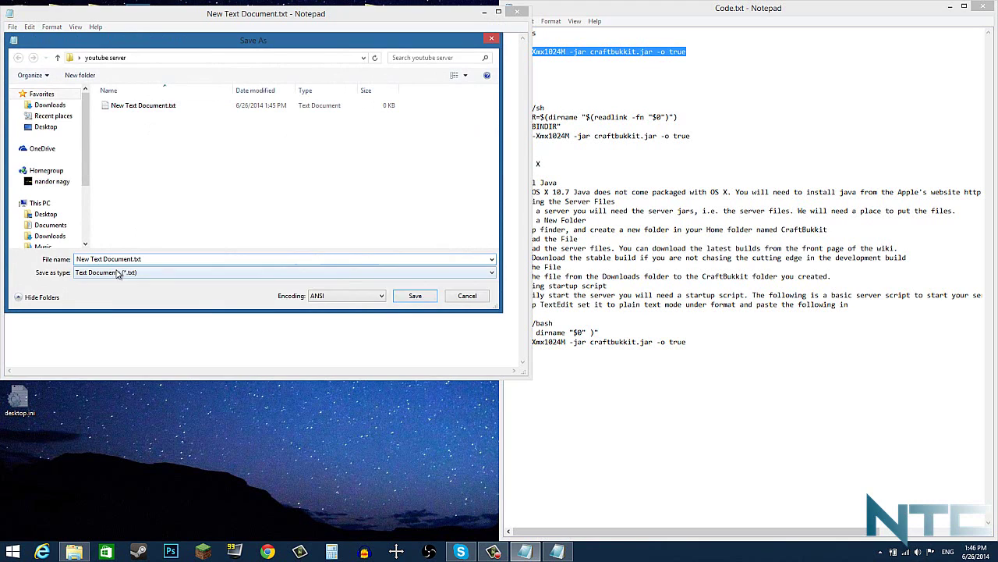
left_click(90, 291)
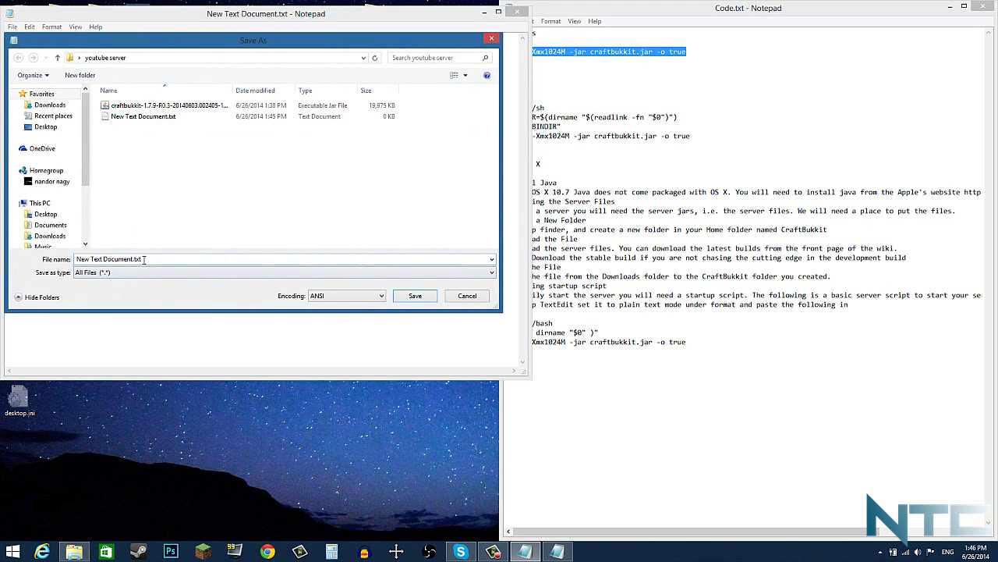
left_click_drag(145, 259, 0, 250)
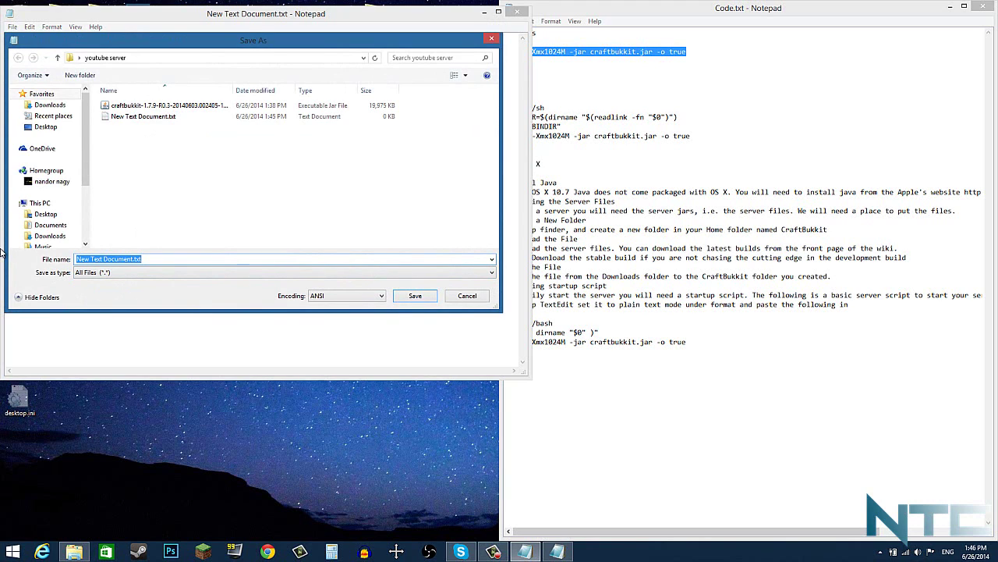
type("run.b")
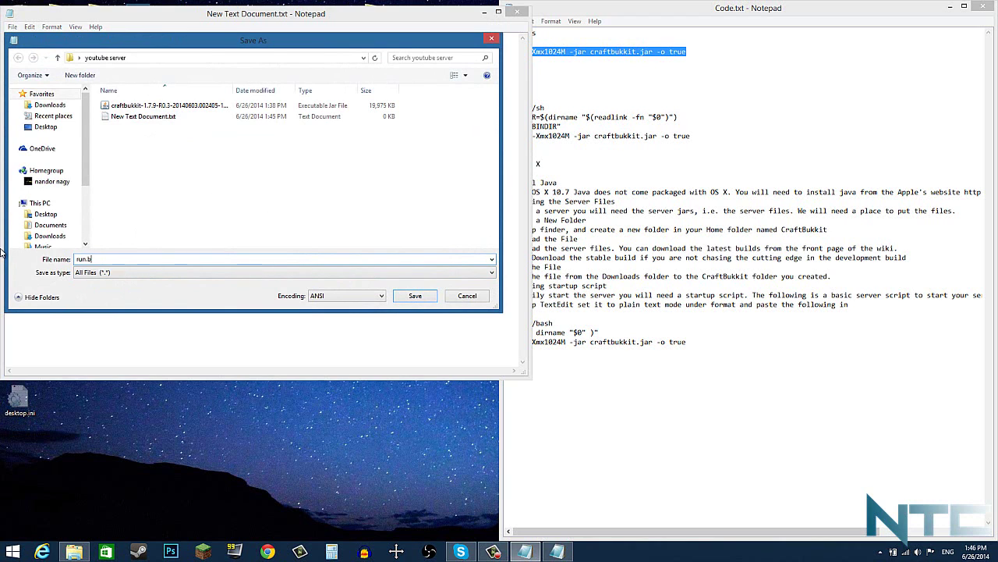
type("at")
left_click(415, 295)
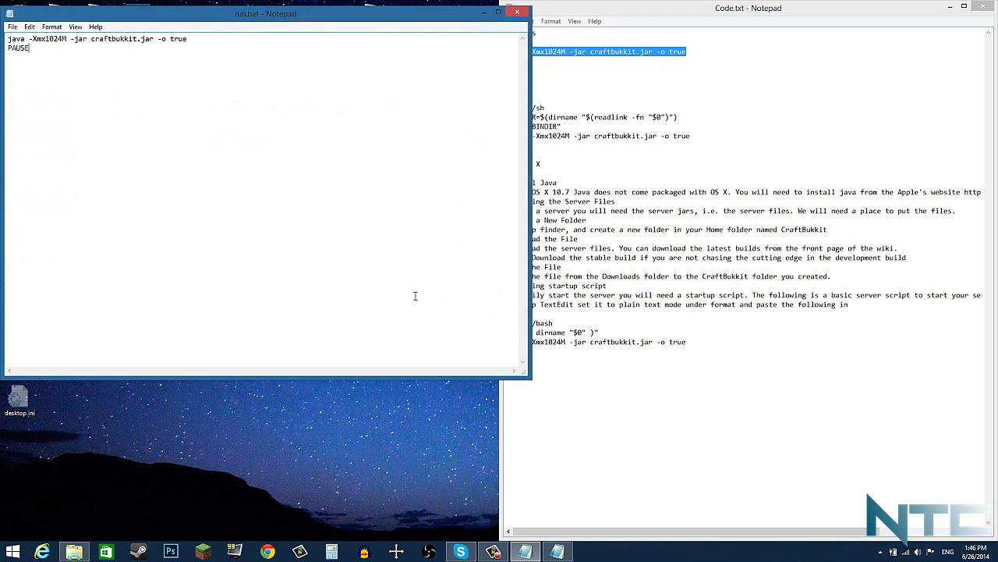
Step: Close both Notepad windows and delete the leftover New Text Document.txt
left_click(517, 11)
left_click(985, 7)
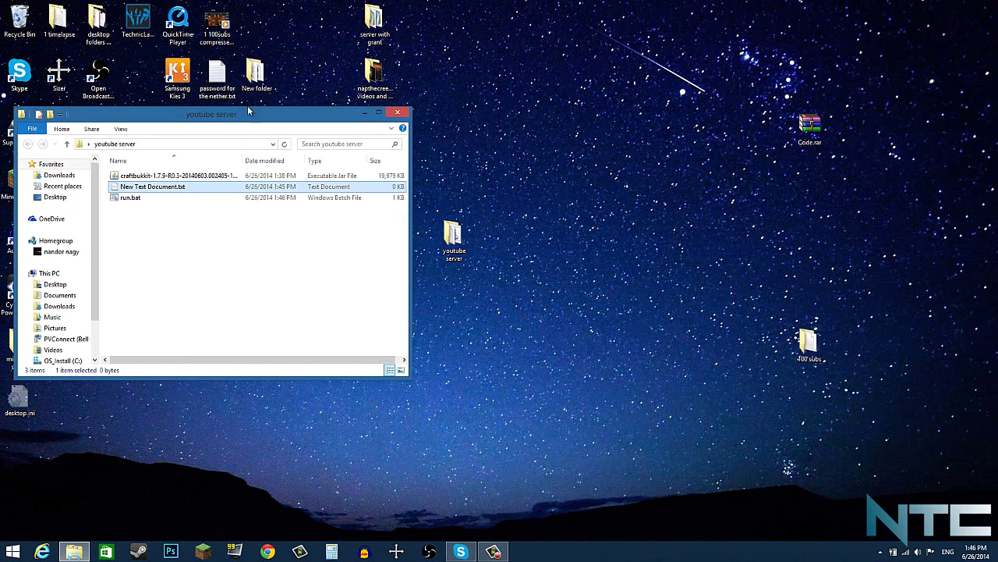
right_click(137, 189)
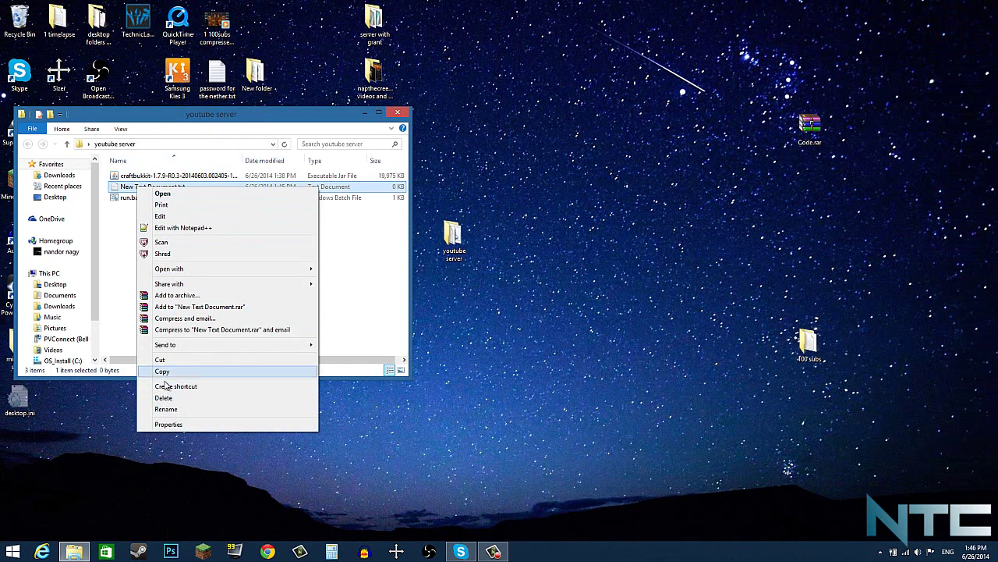
left_click(166, 397)
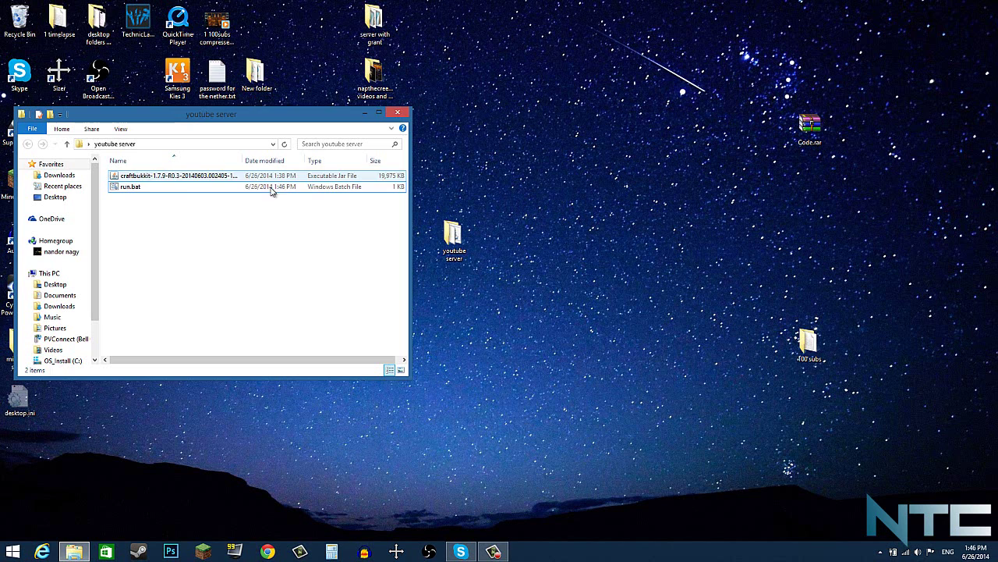
Step: Rename the CraftBukkit jar to craftbukkit.jar by removing its version suffix
right_click(160, 177)
left_click(209, 363)
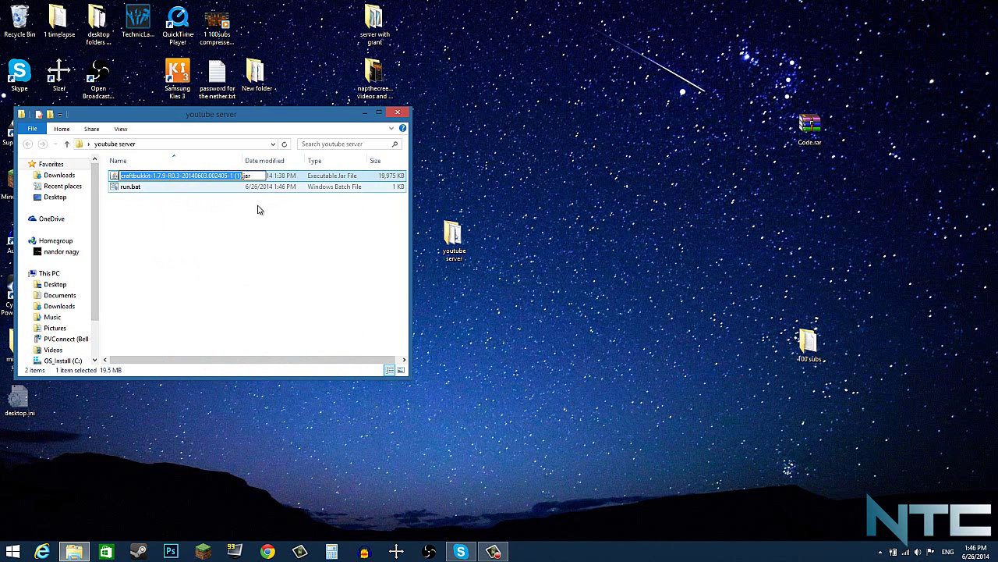
key("Right")
key("shift+Left")
key("shift+Left")
key("shift+Left")
key("shift+Left")
key("shift+Left")
key("shift+Left")
key("shift+Left")
key("shift+Left")
key("shift+Left")
key("shift+Left")
key("shift+Left")
key("shift+Left")
key("shift+Left")
key("shift+Left")
key("shift+Left")
key("shift+Left")
key("shift+Left")
key("shift+Left")
key("shift+Left")
key("shift+Left")
key("BackSpace")
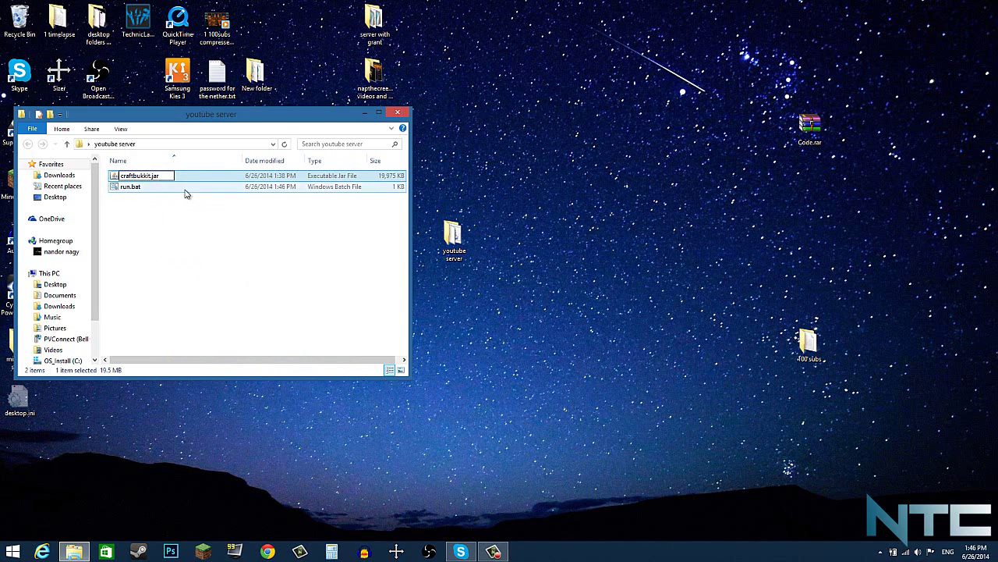
left_click(195, 234)
Step: Launch the server with run.bat, let it finish loading, then minimize its console
double_click(146, 189)
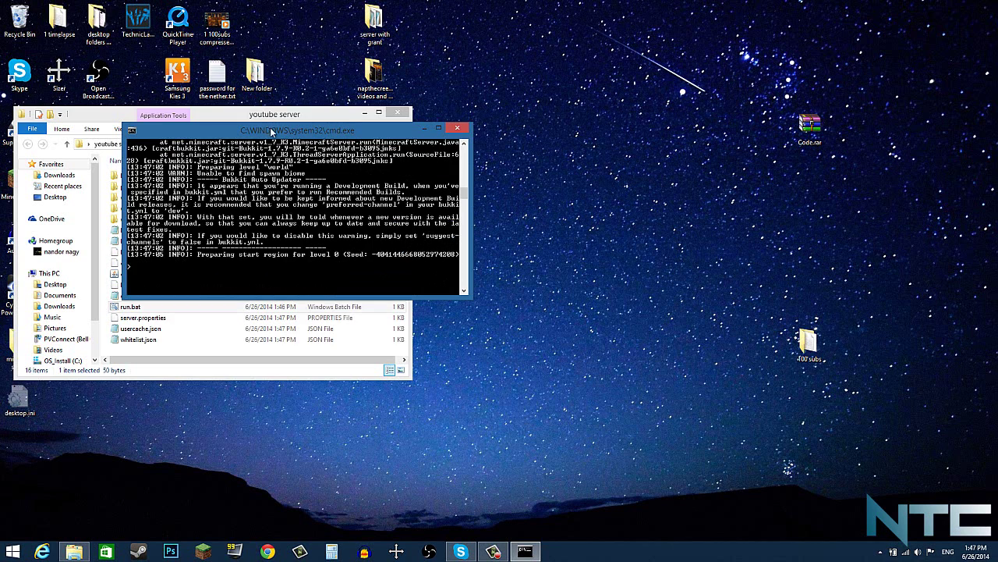
left_click_drag(348, 134, 684, 135)
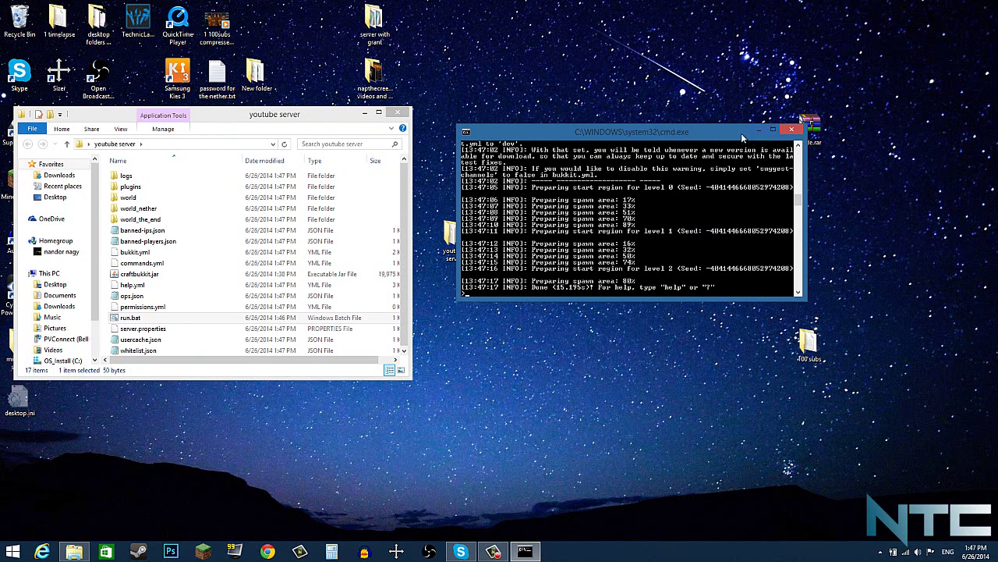
left_click(759, 131)
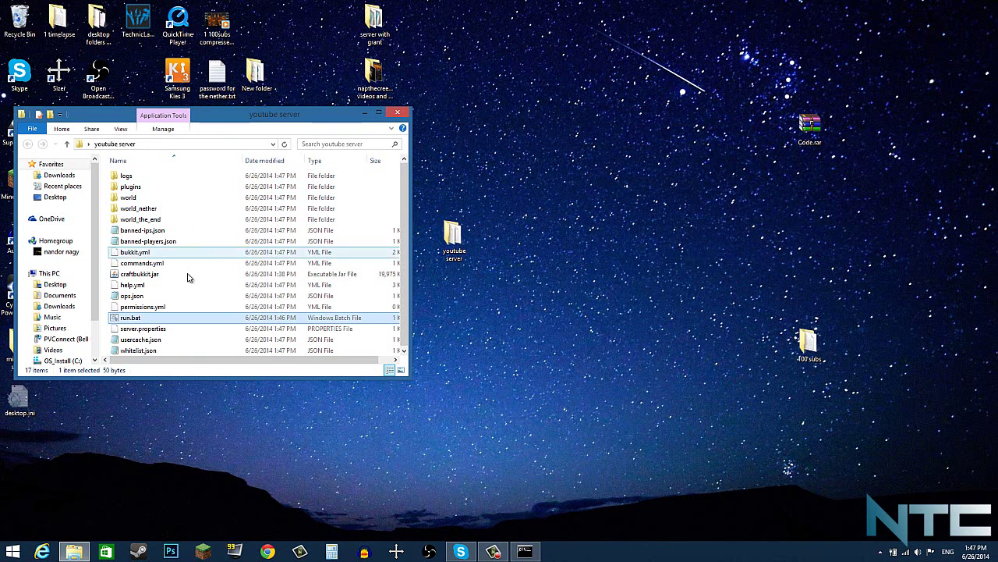
Step: Open ops.json, add the player's username, and save it
left_click(134, 300)
double_click(134, 299)
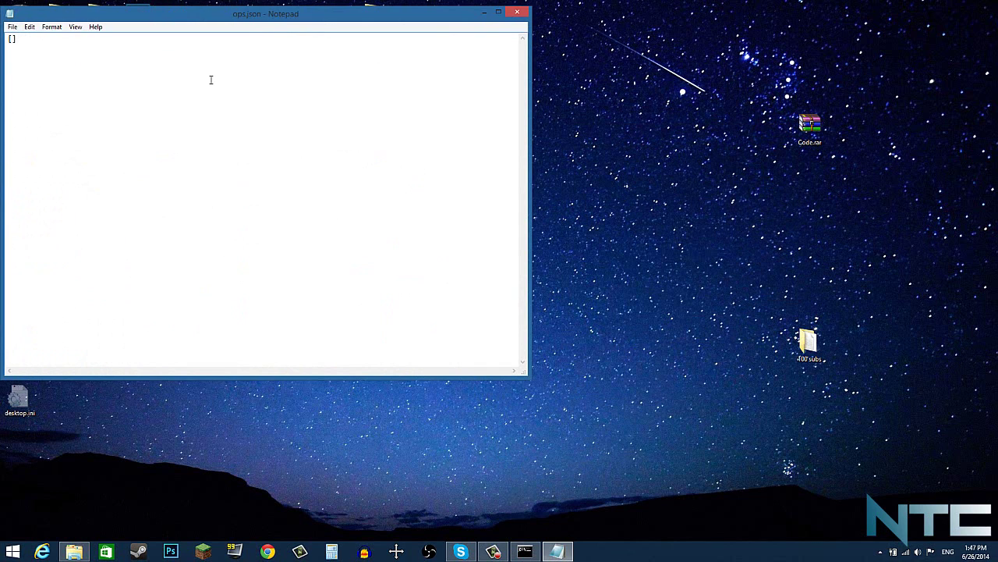
type("napthecreeper")
left_click(12, 26)
left_click(31, 61)
Step: Replace ops.json's contents with a shortened username, save and close it, and return to the server console
key("ctrl+a")
type("nap")
left_click(12, 26)
left_click(32, 62)
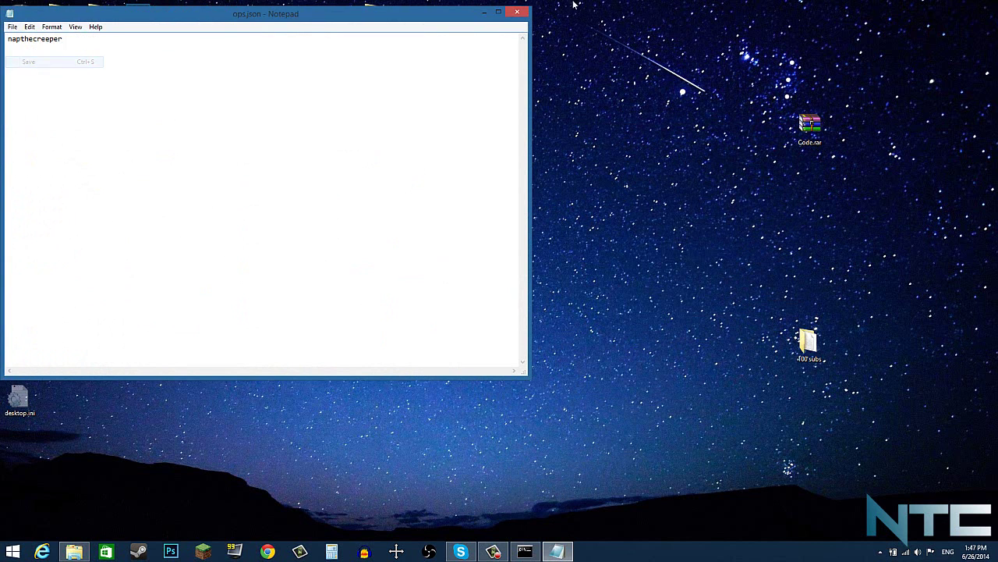
left_click(514, 12)
left_click(525, 551)
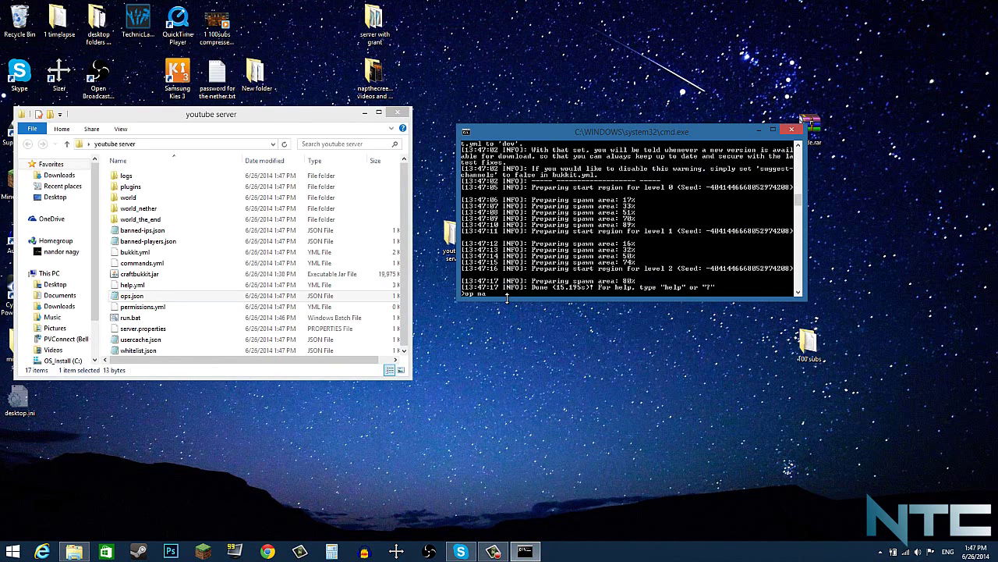
Step: Op the player's username in the server console, then run help and scroll through the command list
type("op napthecreeper")
key("Return")
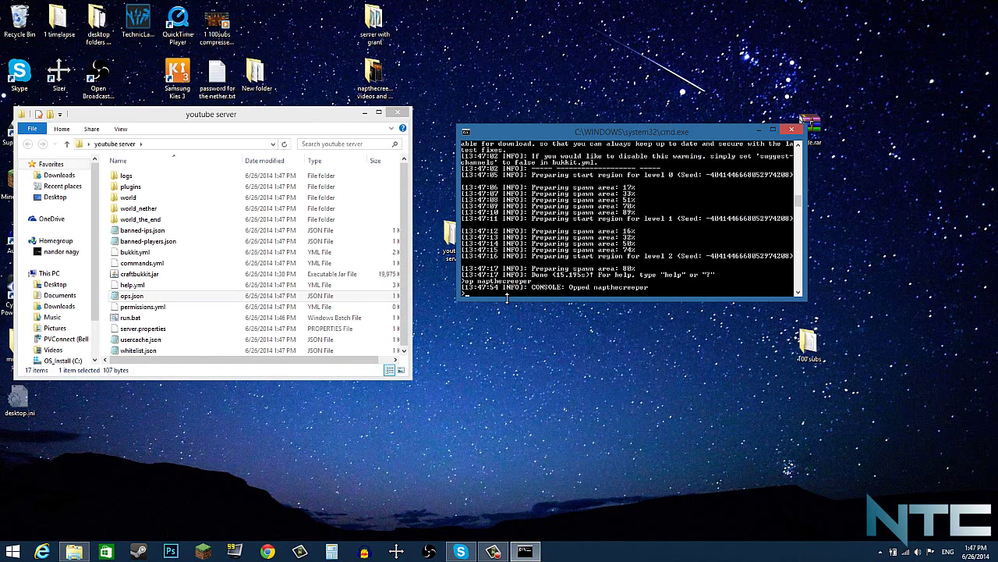
type("help")
key("Return")
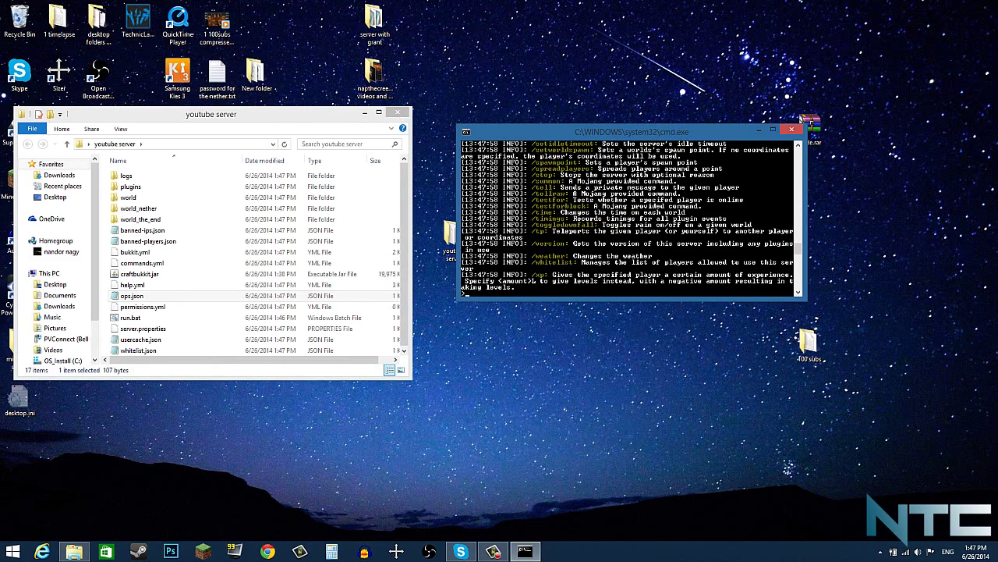
scroll(580, 270, "up", 12)
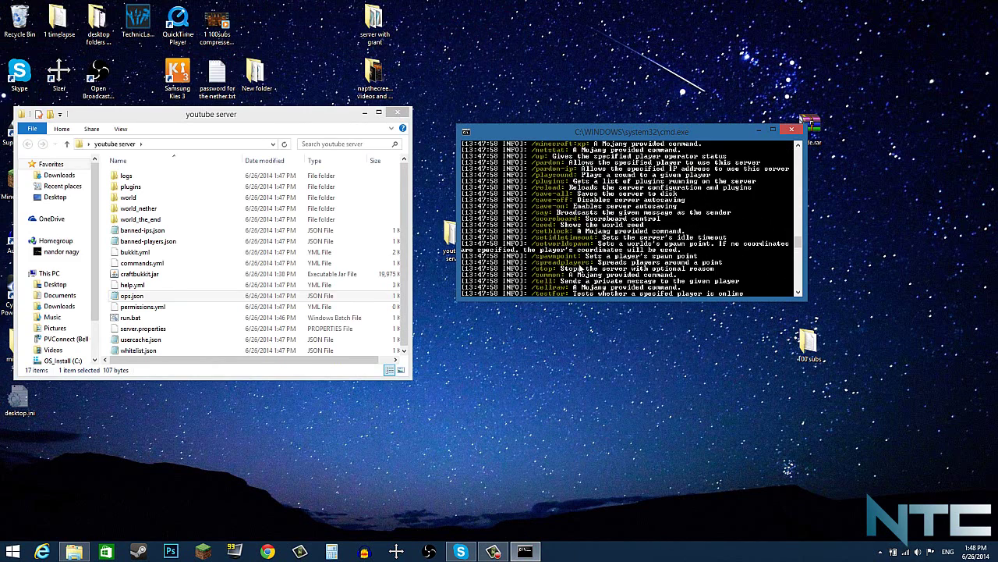
scroll(578, 266, "up", 12)
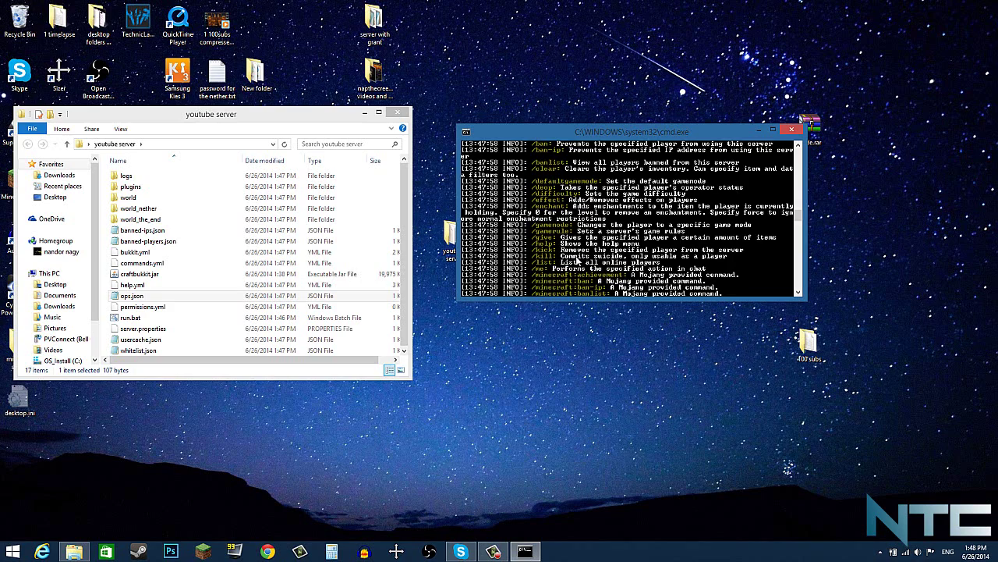
scroll(578, 261, "up", 5)
scroll(577, 259, "down", 20)
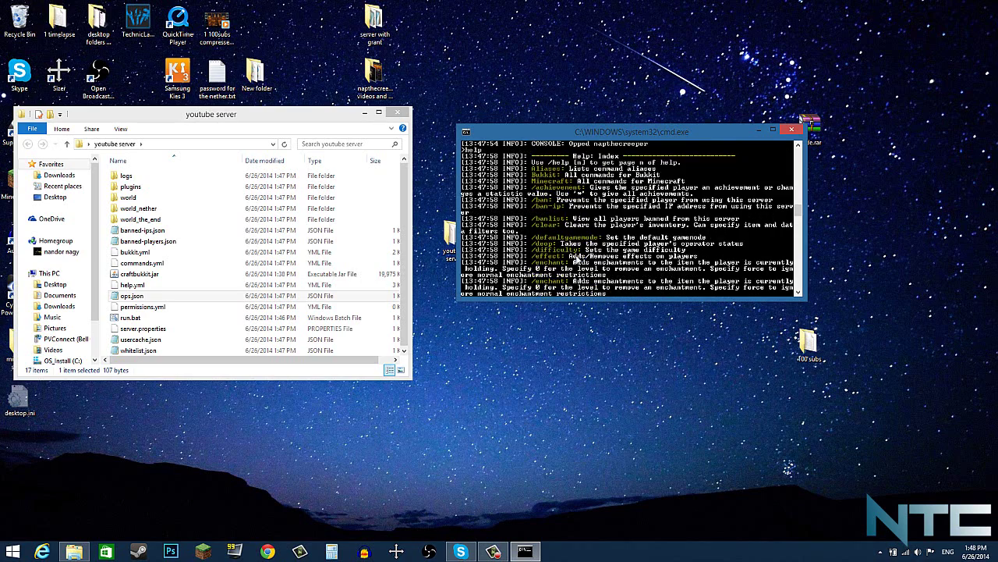
scroll(575, 252, "down", 4)
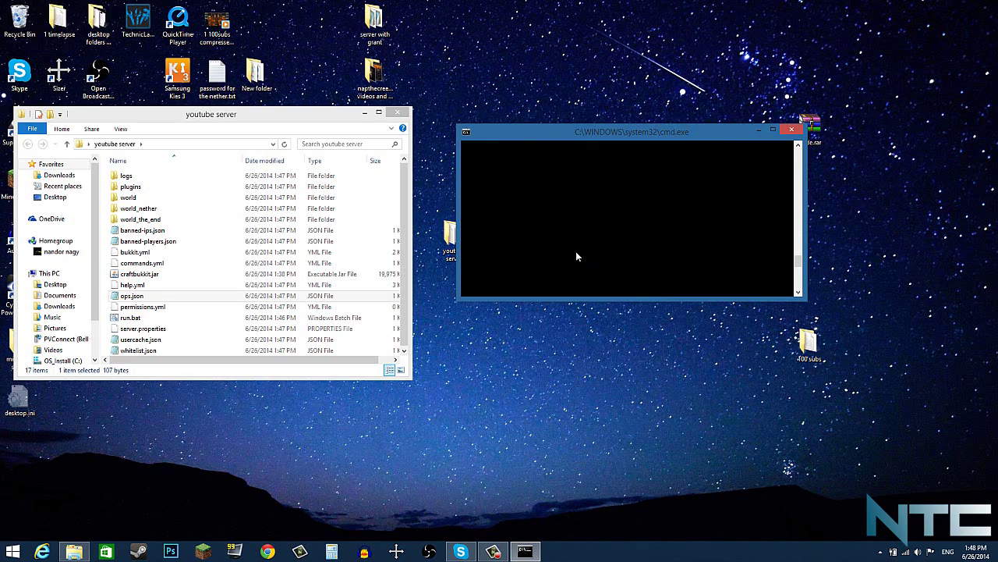
scroll(576, 251, "up", 8)
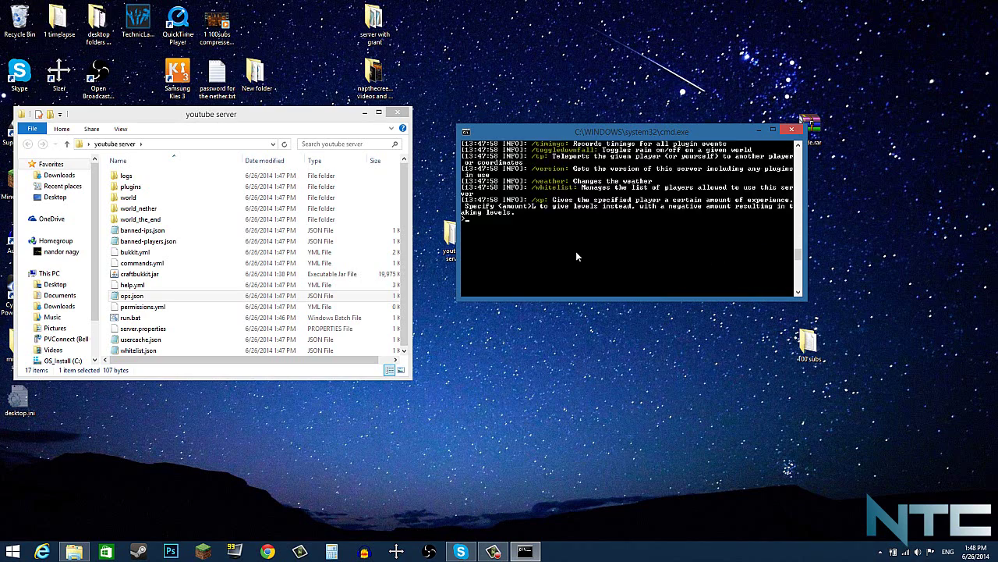
Step: Select server.properties in the youtube server folder
left_click(148, 350)
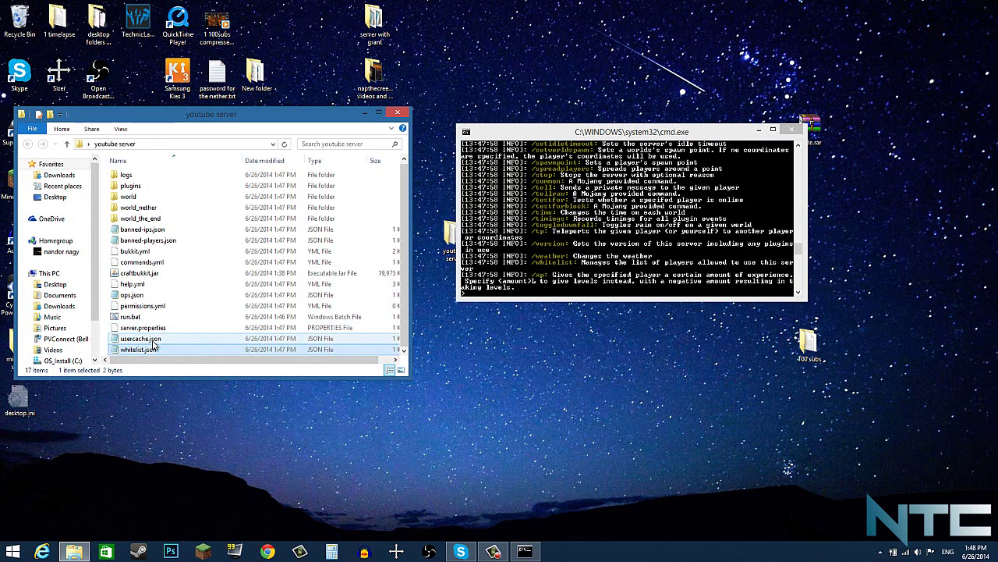
left_click(155, 340)
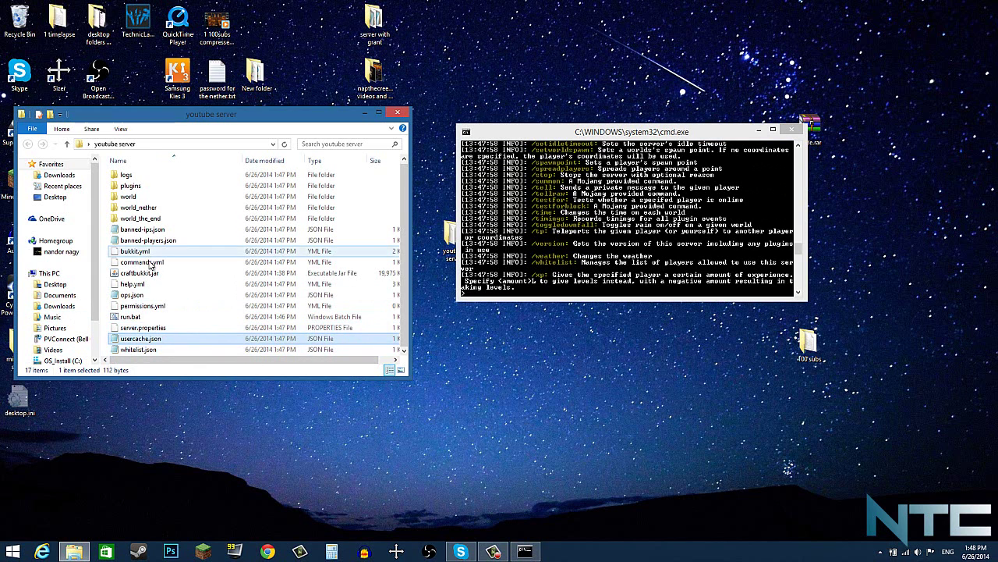
left_click(159, 329)
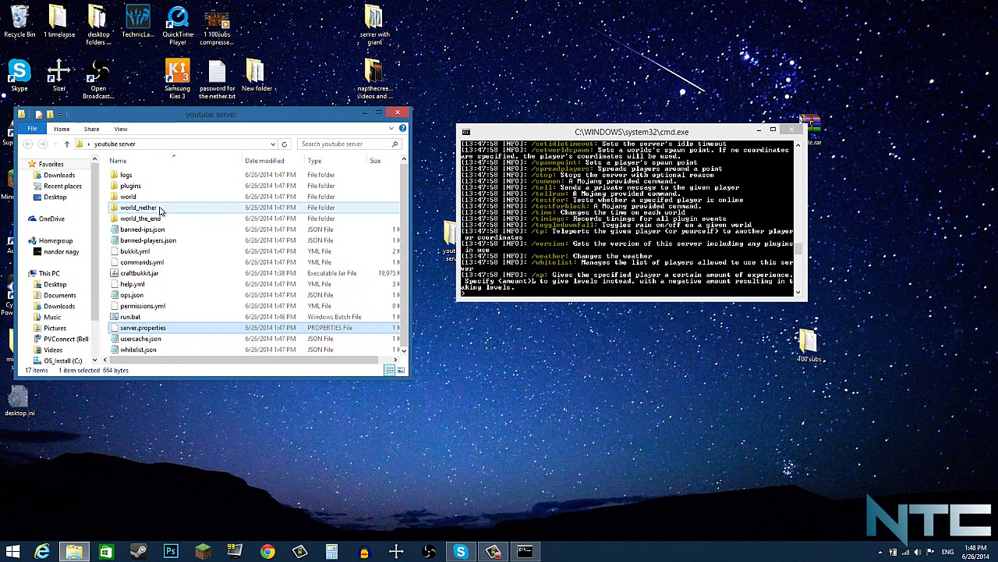
Step: Open server.properties with Notepad
right_click(147, 328)
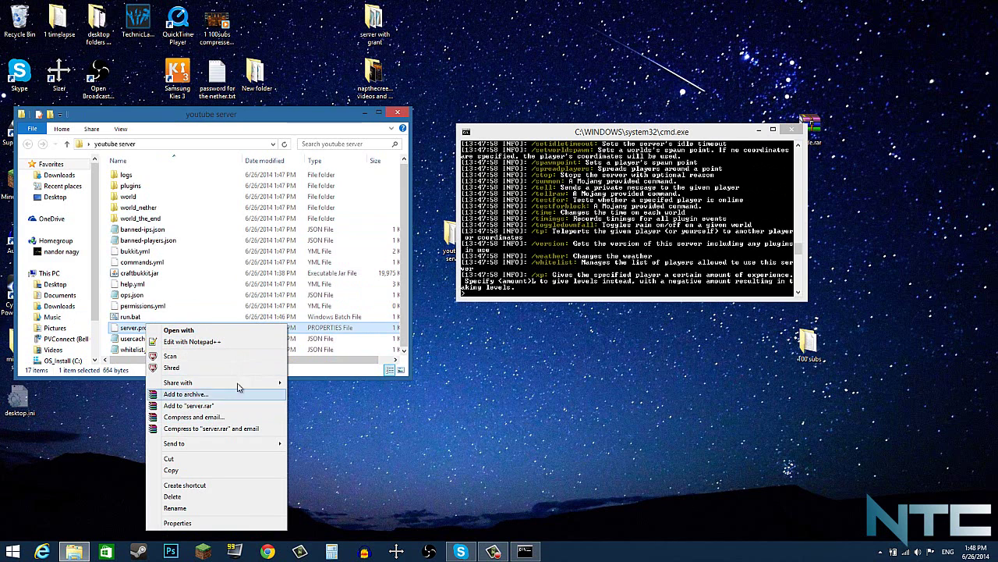
left_click(233, 331)
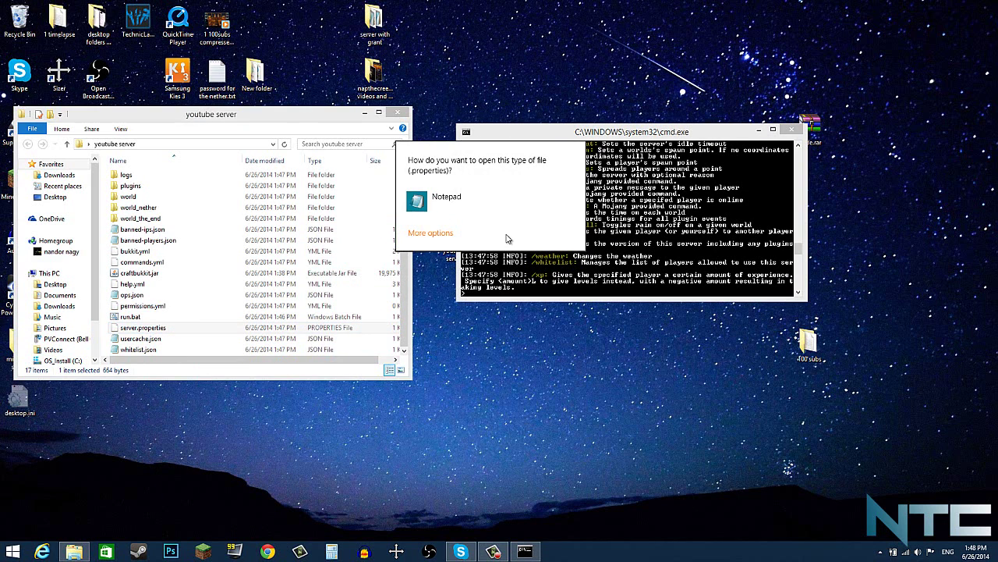
left_click(460, 199)
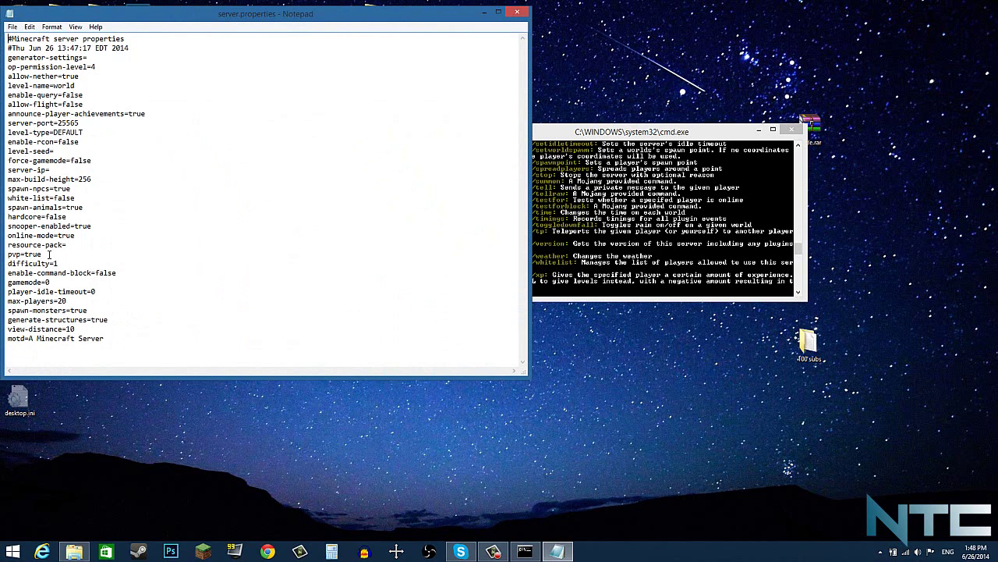
Step: Set enable-command-block to true and replace the motd server message text
double_click(110, 273)
type("tru")
left_click_drag(104, 337, 36, 336)
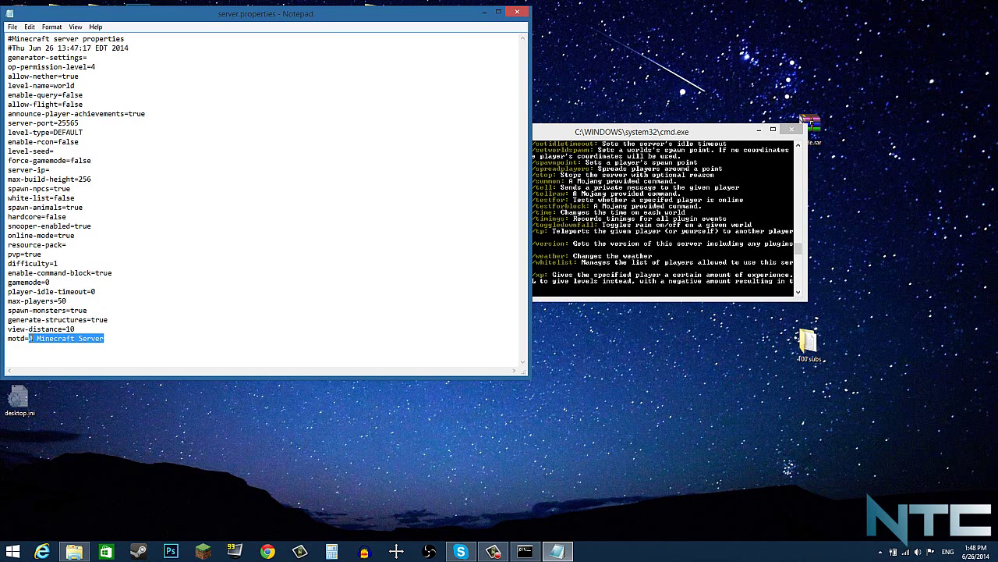
type("NapTheCreeper's")
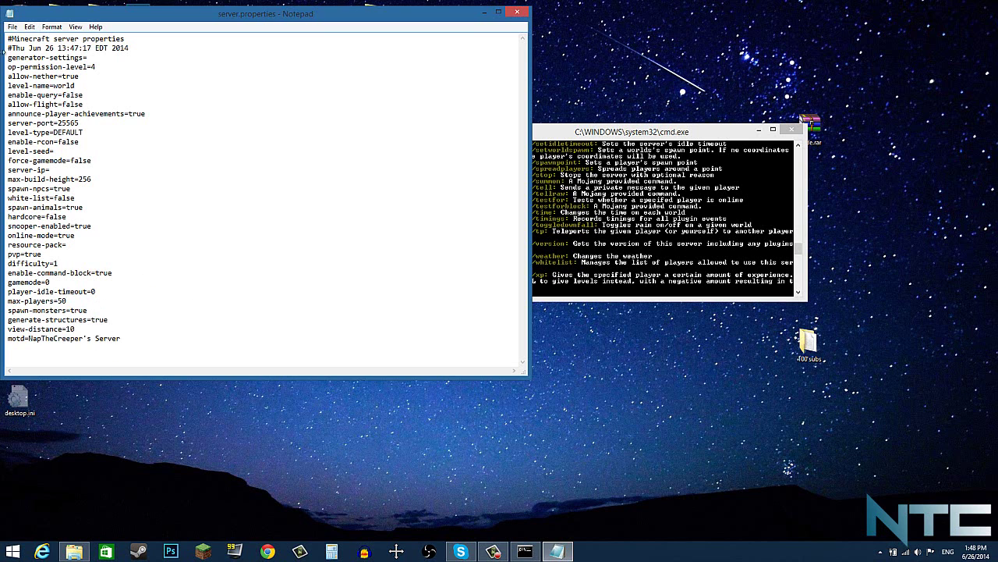
Step: Save server.properties and close Notepad
left_click(12, 26)
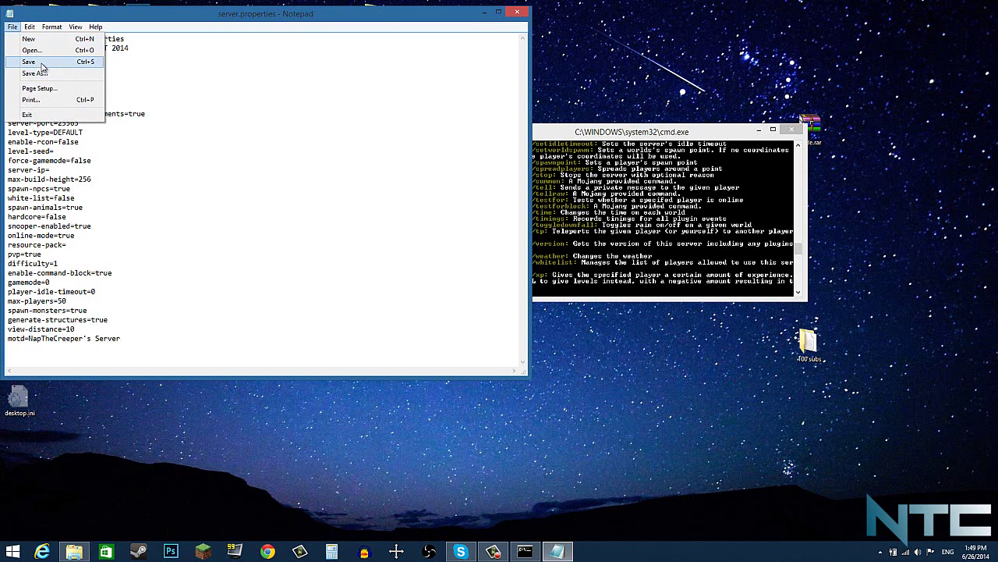
left_click(42, 61)
left_click(516, 13)
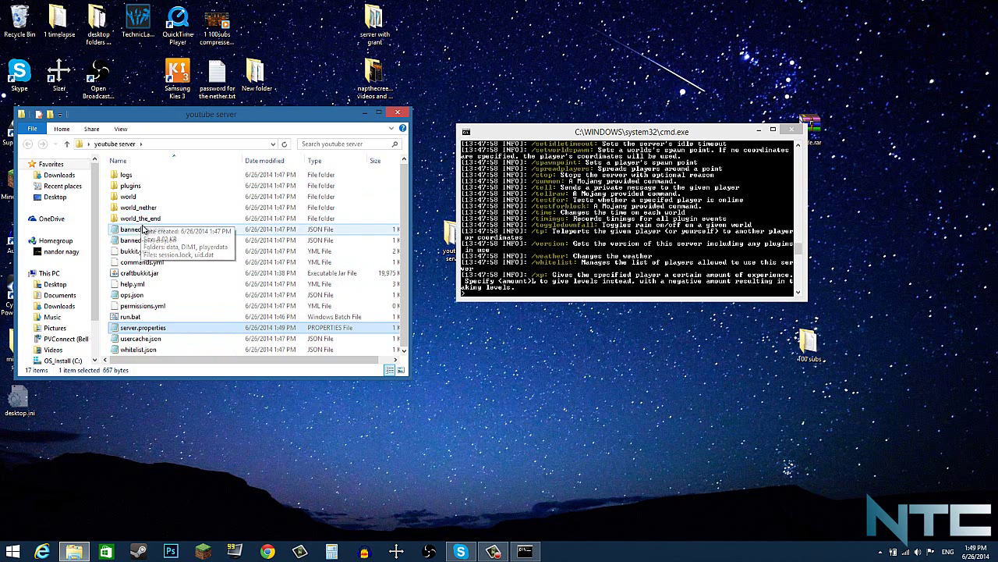
Step: Open the empty plugins folder inside the youtube server folder
double_click(145, 186)
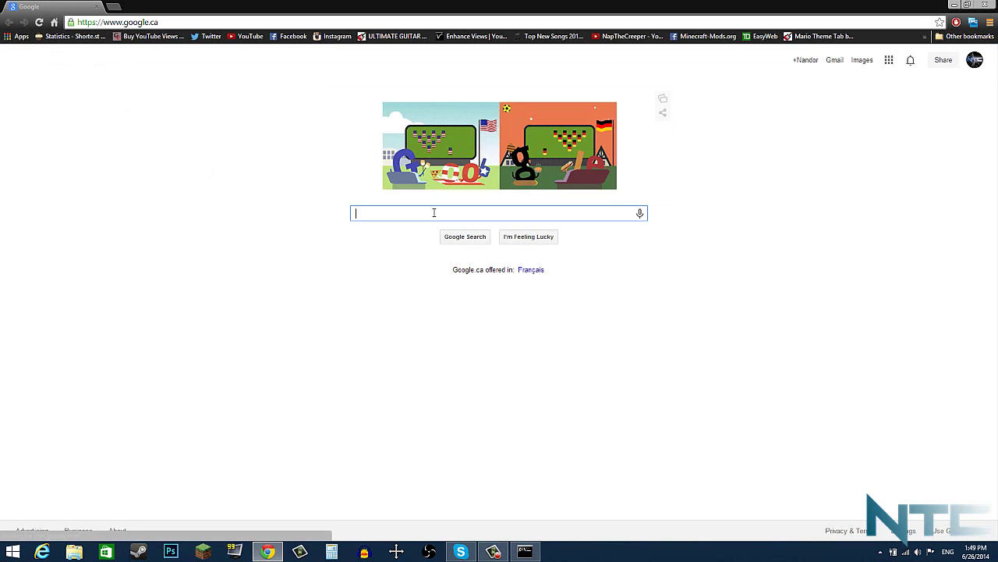
Step: Search Google for 'plugins bukkit' and drag the downloaded ControlTPAv2-0.jar onto the desktop
type("pl")
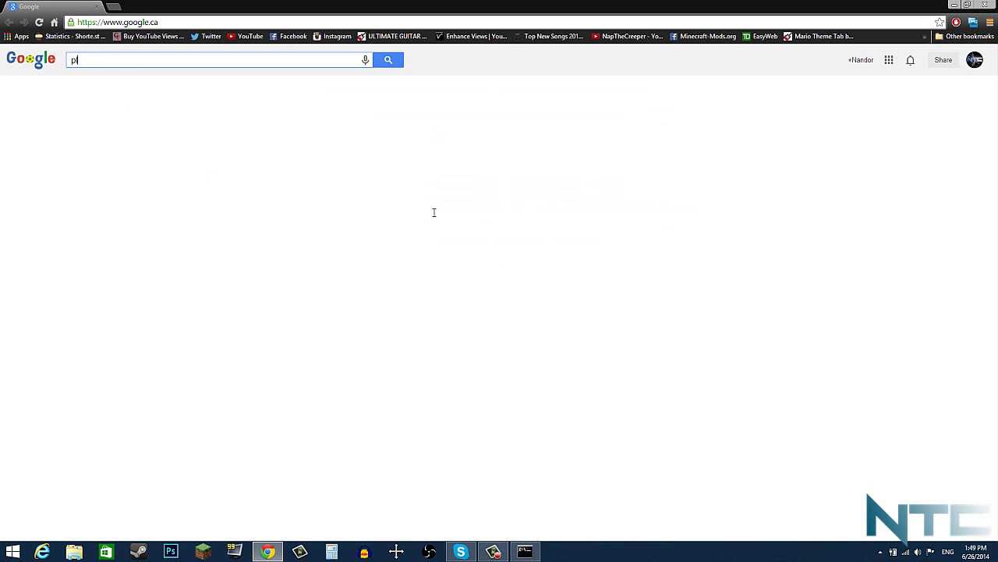
type("ugins bukkit")
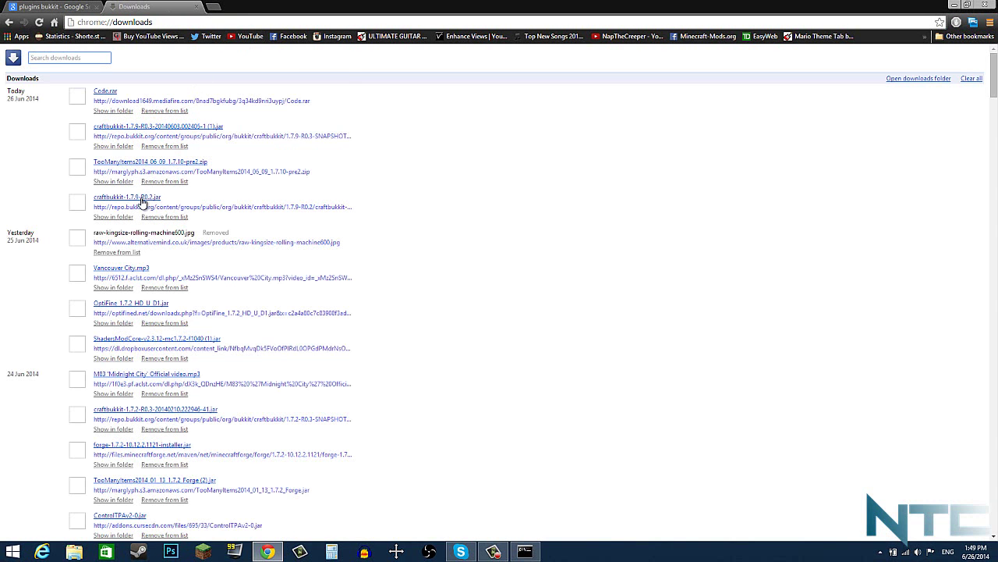
scroll(126, 286, "down", 3)
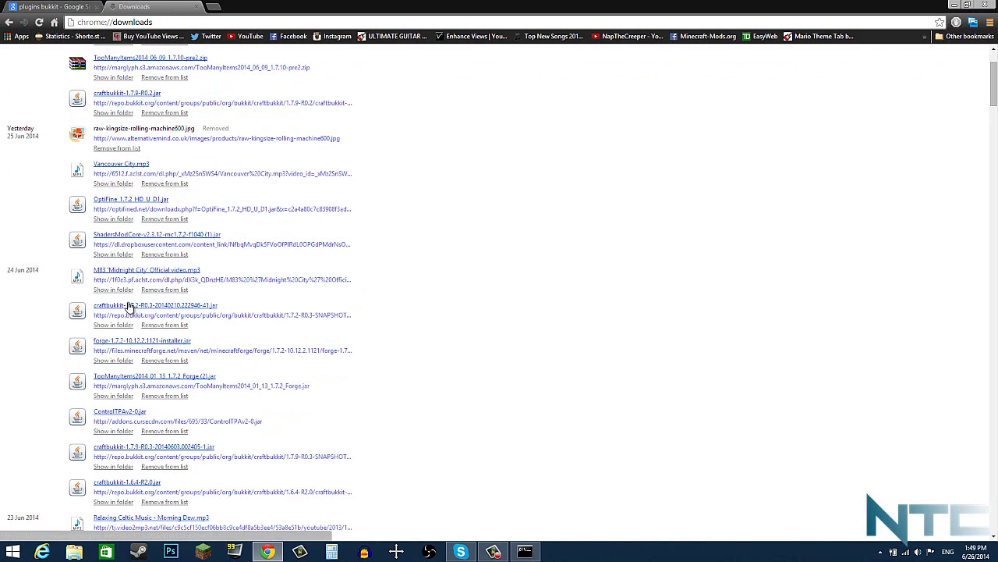
scroll(128, 306, "down", 2)
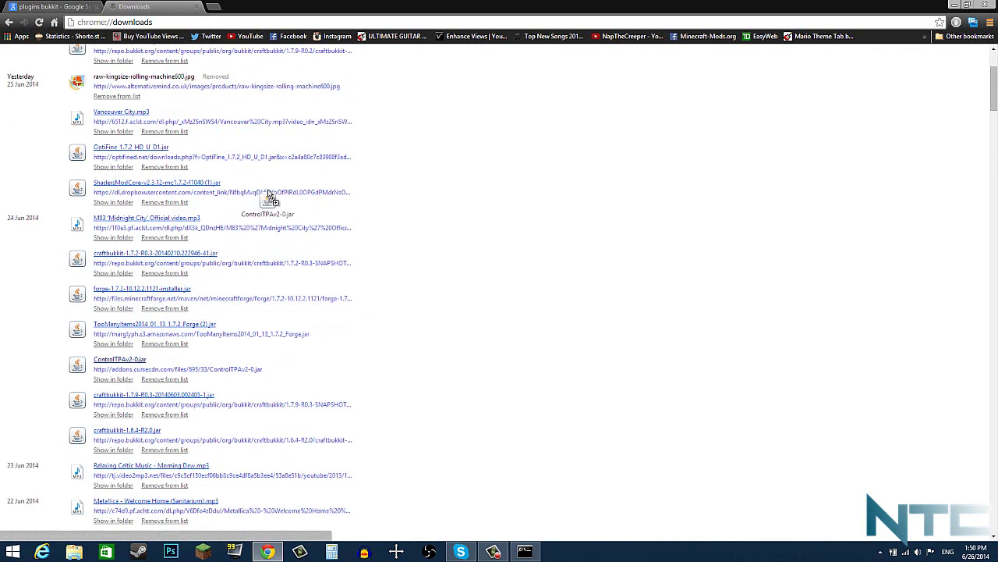
left_click_drag(704, 510, 613, 128)
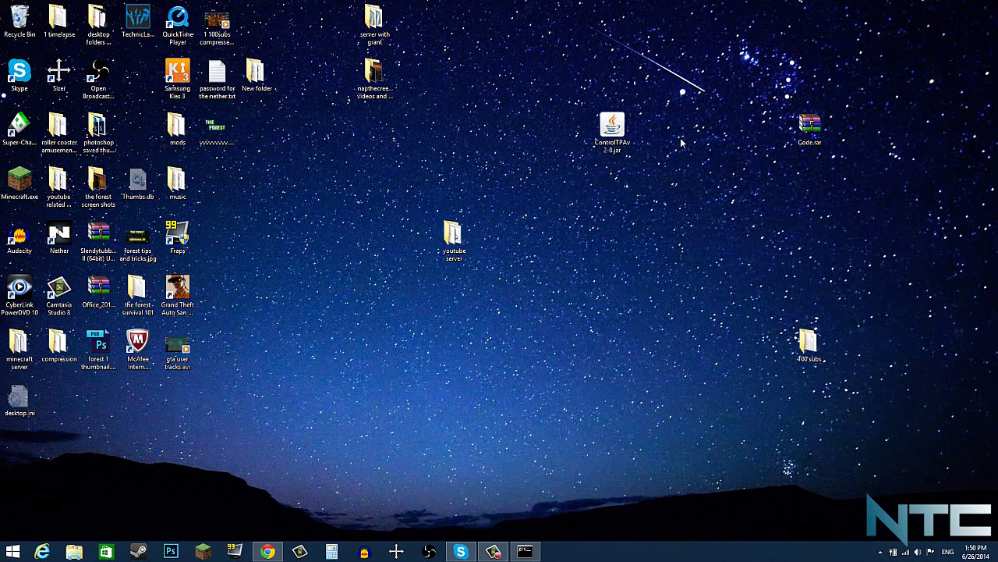
Step: Move ControlTPAv2-0.jar into the youtube server's plugins folder and bring up the Minecraft Launcher
double_click(454, 235)
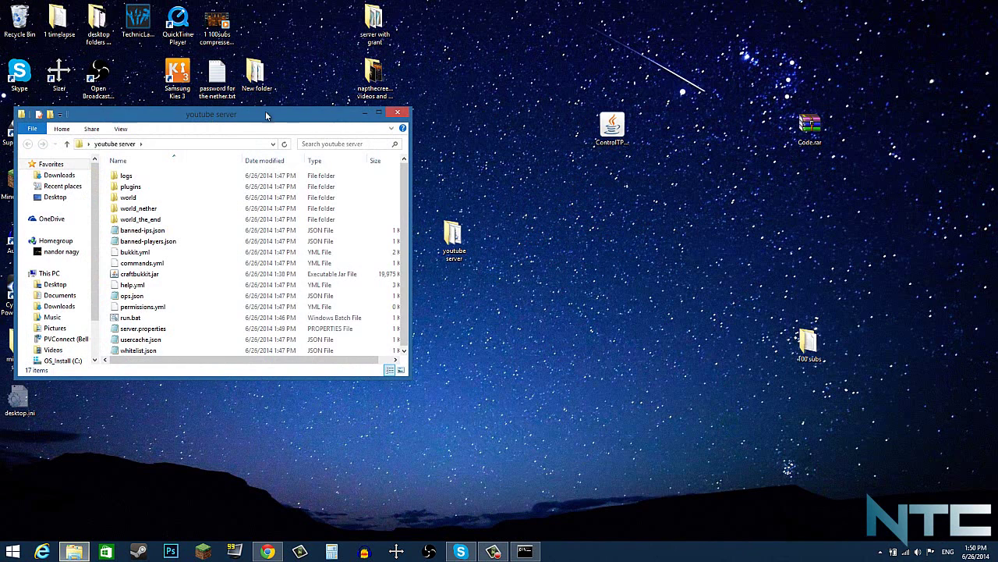
left_click_drag(612, 127, 126, 188)
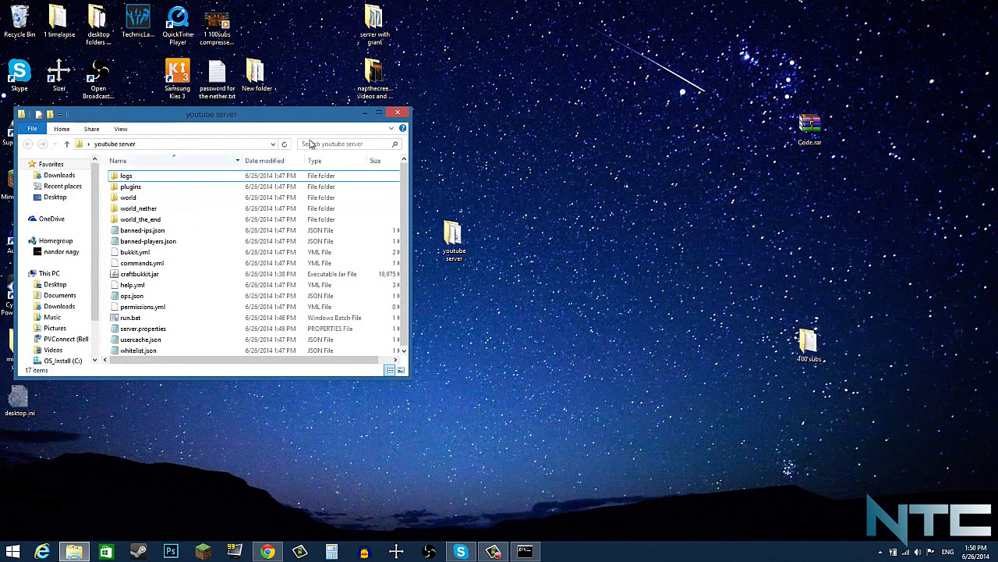
left_click(365, 114)
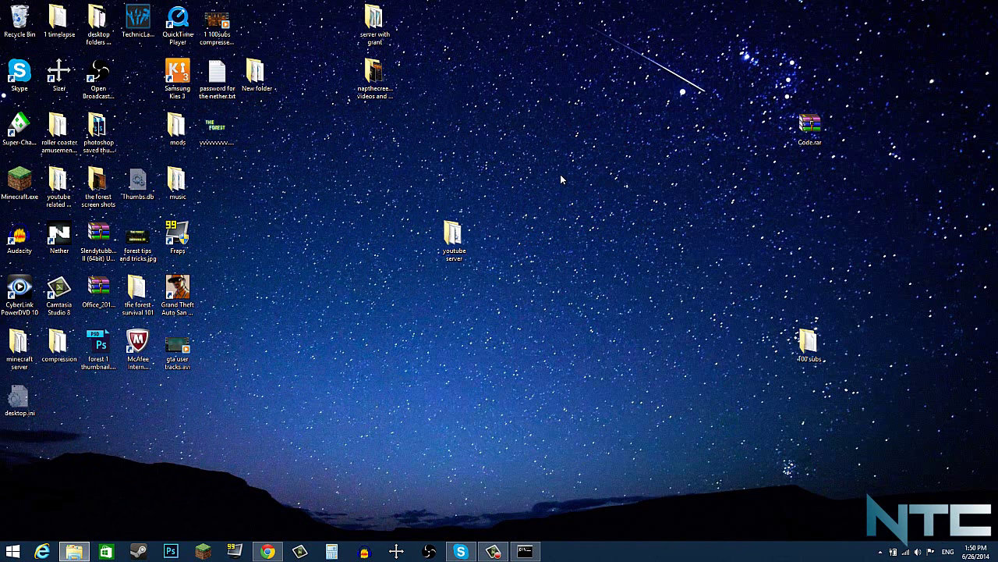
left_click(203, 551)
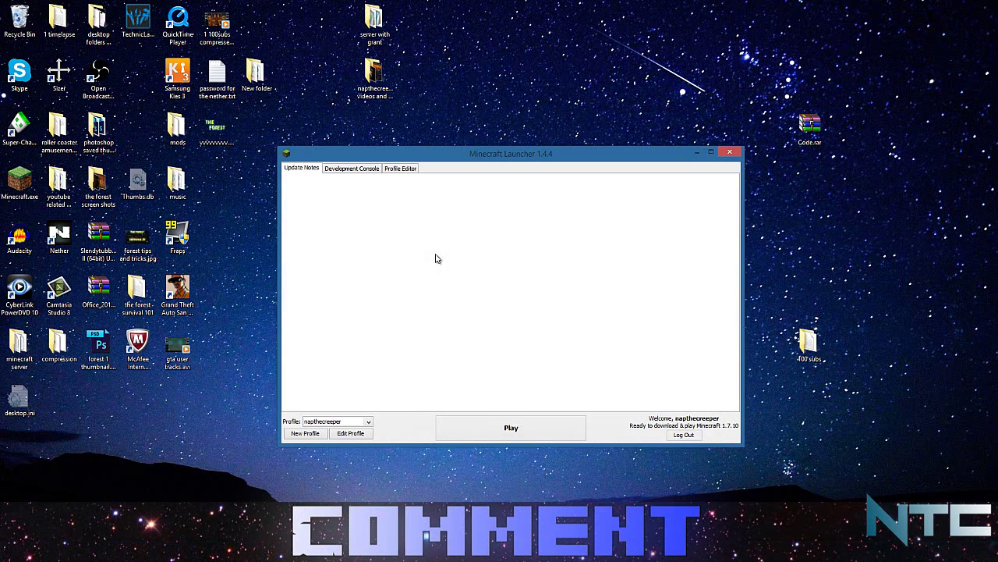
Step: Launch Minecraft from the launcher and resize its window to 720p HD
left_click(529, 432)
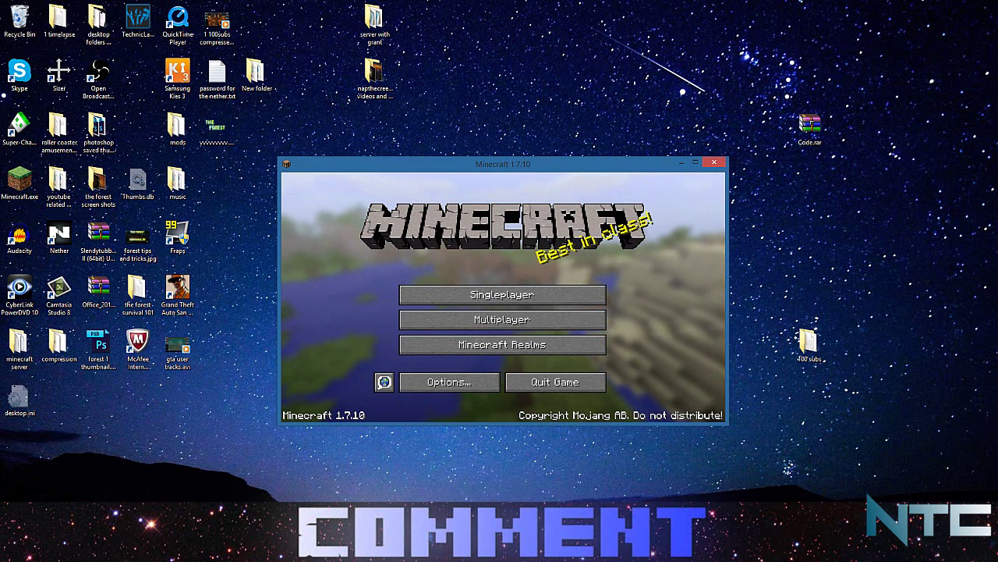
right_click(479, 159)
left_click(510, 198)
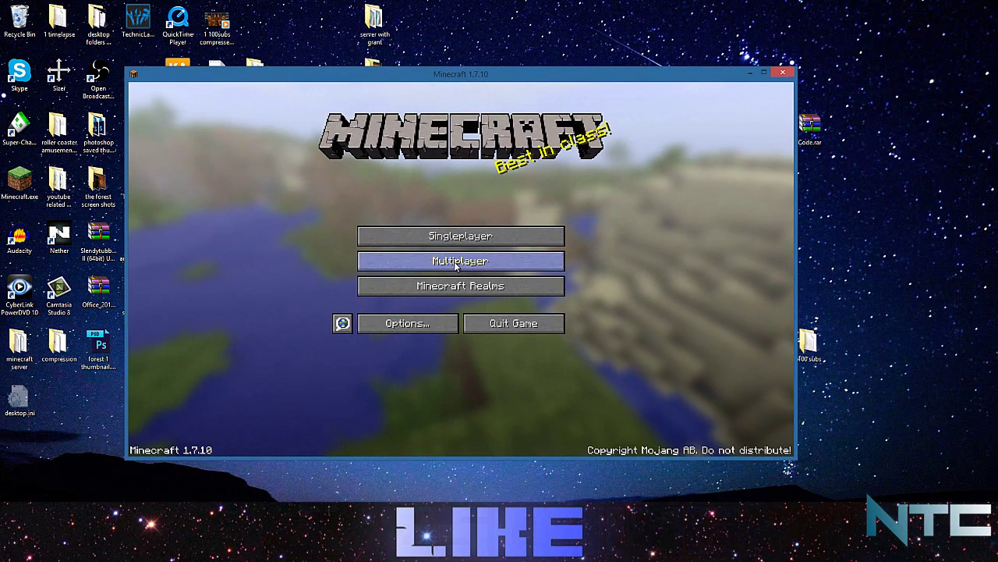
Step: In the multiplayer list, check the saved server's address without changing it
left_click(455, 262)
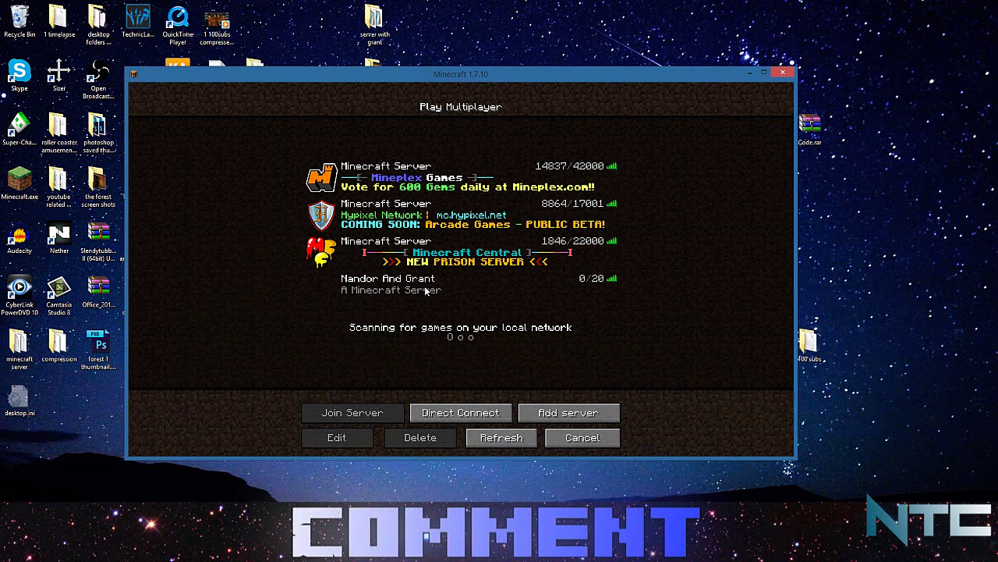
left_click(426, 289)
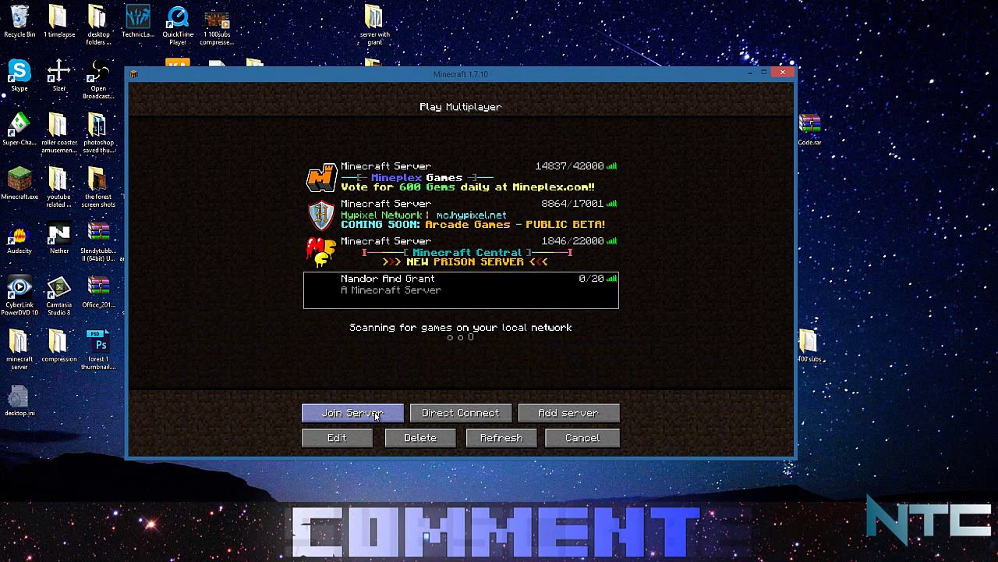
left_click(337, 438)
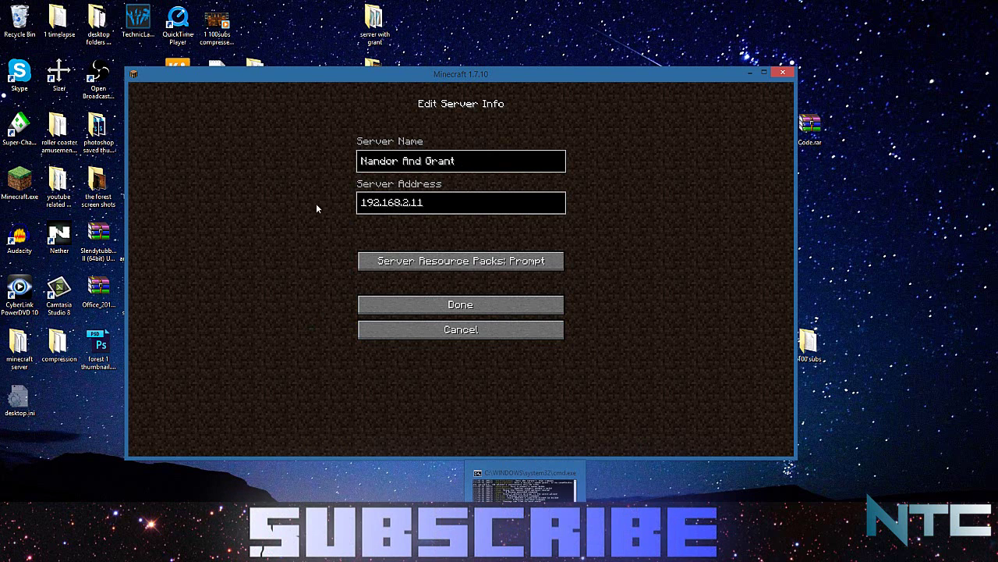
left_click(428, 204)
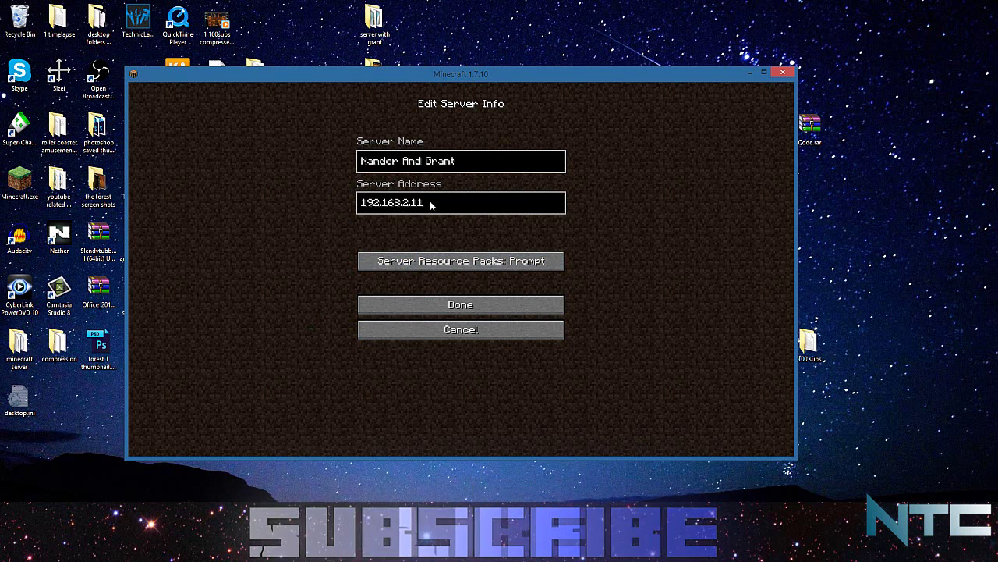
left_click(436, 331)
Step: Direct connect to the server at 192.168.2.11
left_click(434, 473)
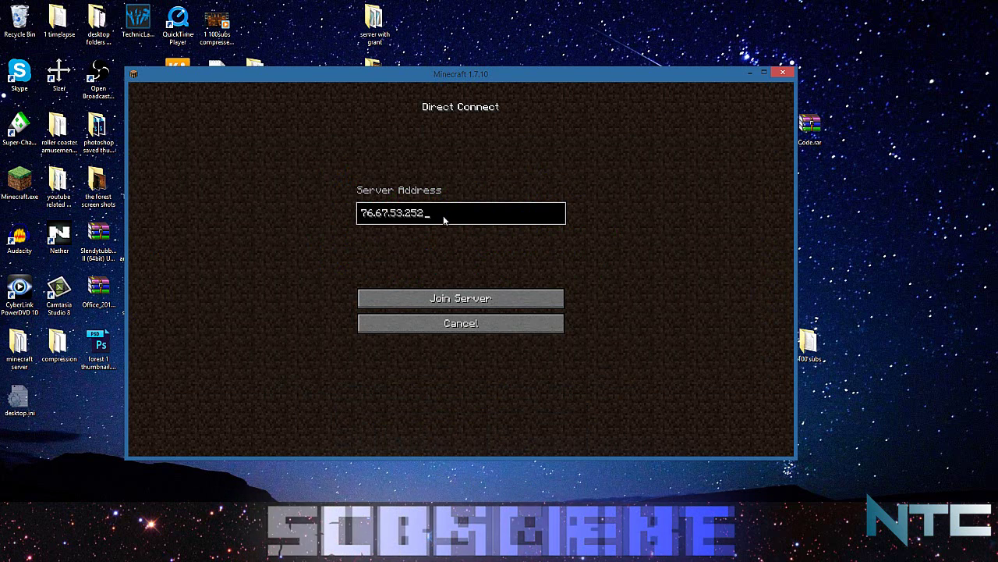
key("ctrl+a")
key("BackSpace")
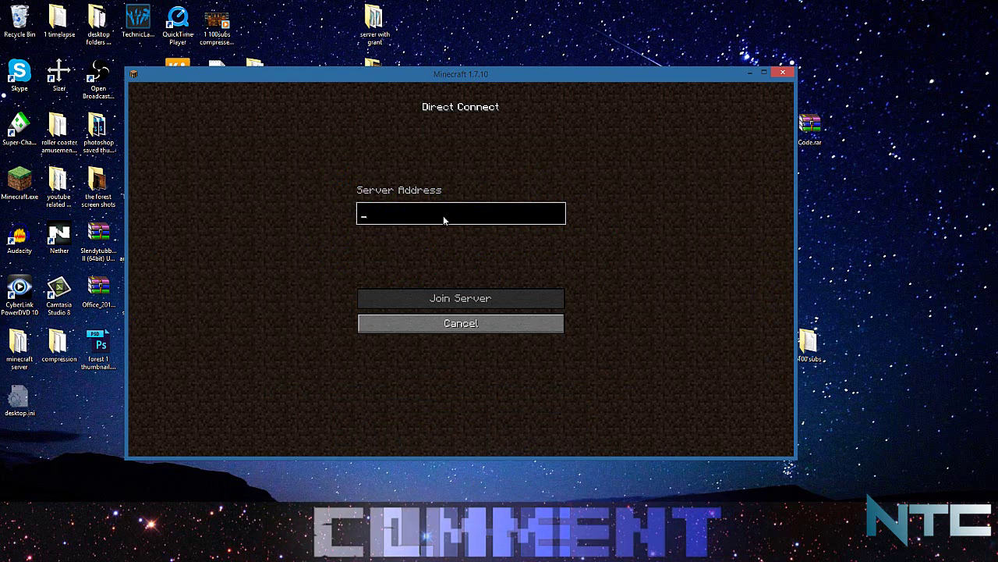
type("192.168")
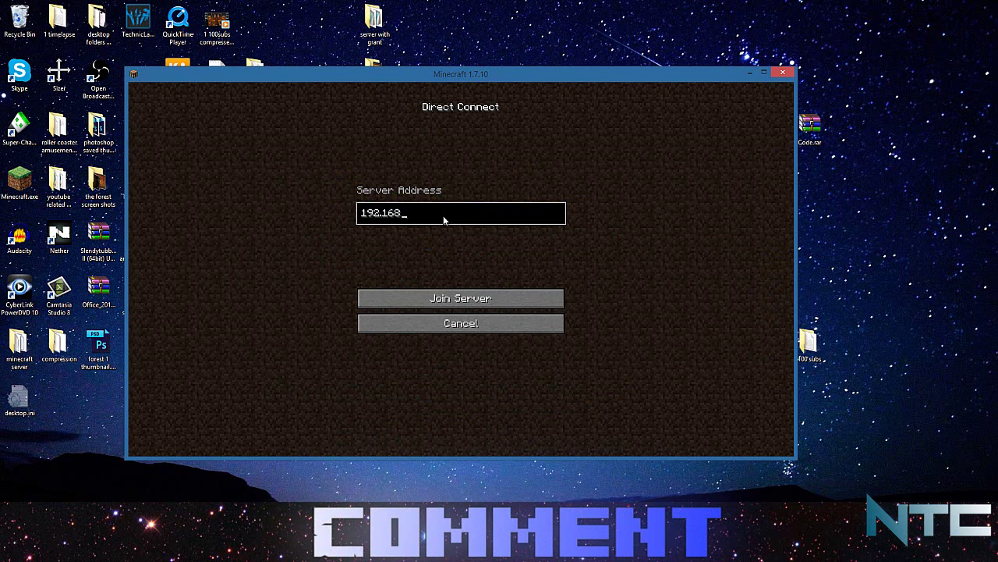
type(".2.11")
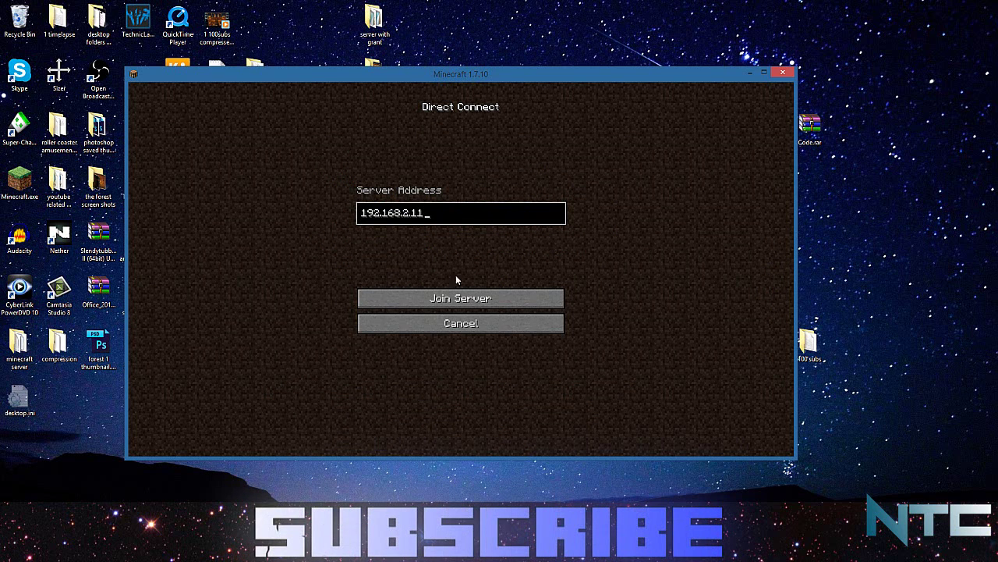
left_click(445, 298)
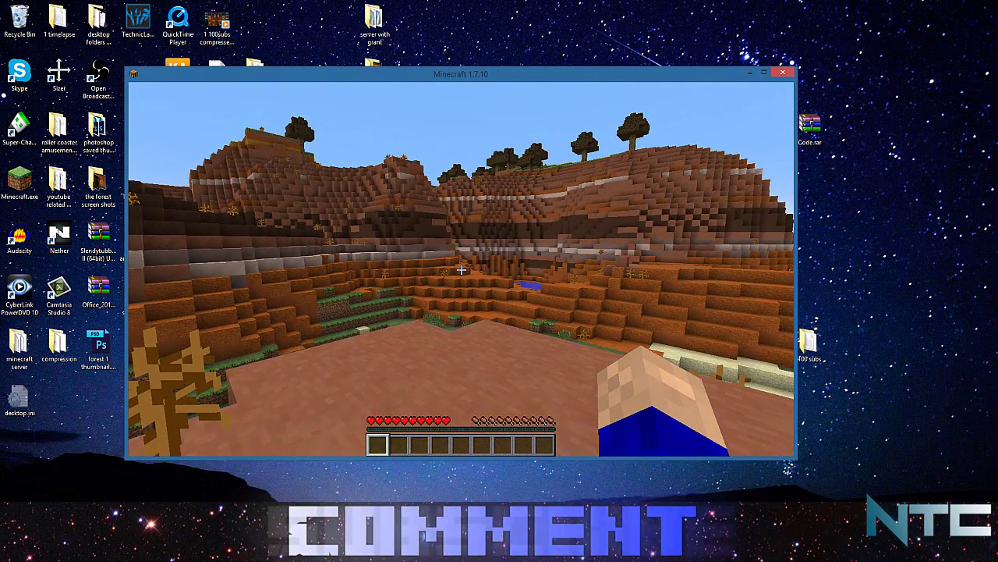
Step: Use the /gamemode command to switch the player to Creative mode
key("slash")
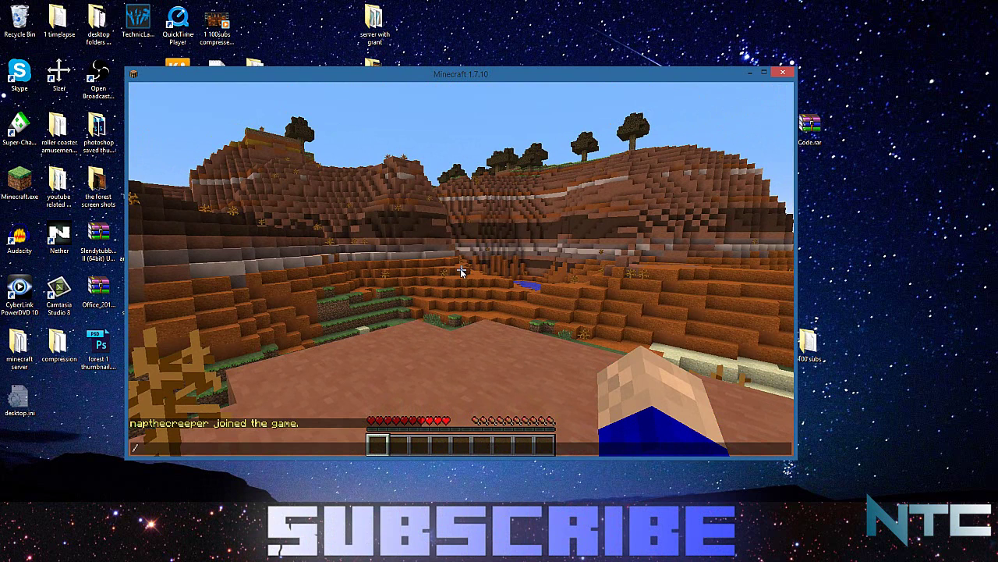
type("gamemode 0")
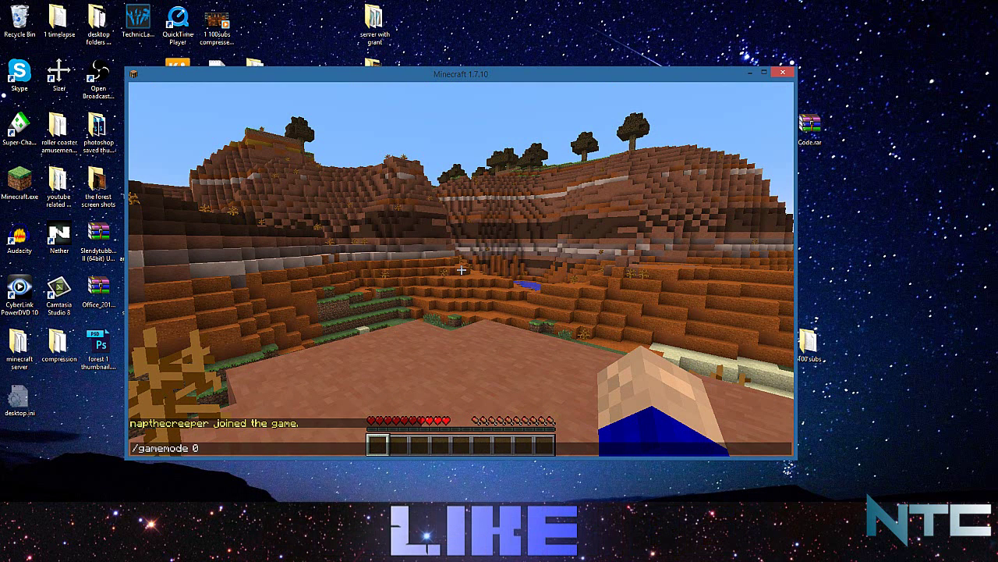
key("Return")
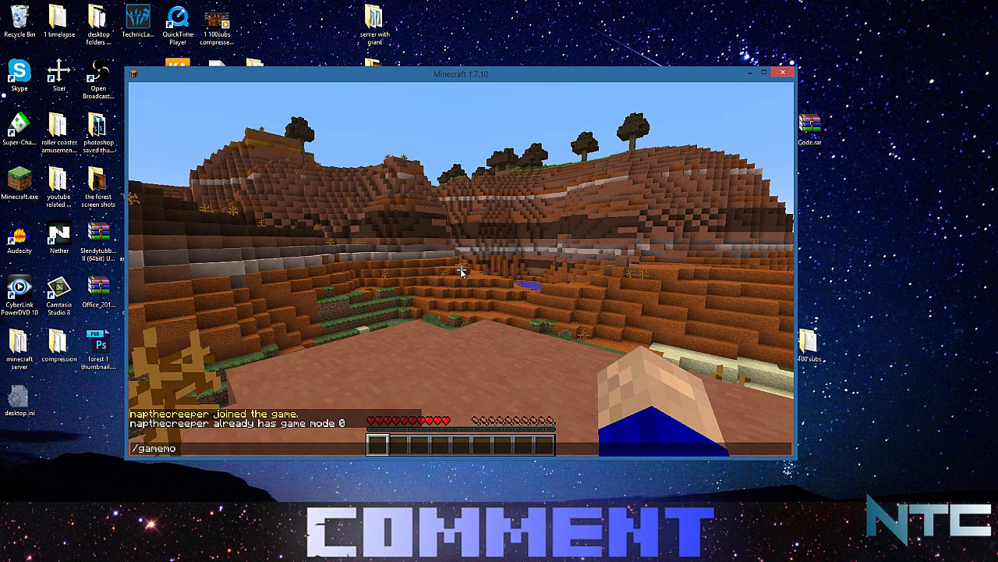
key("Return")
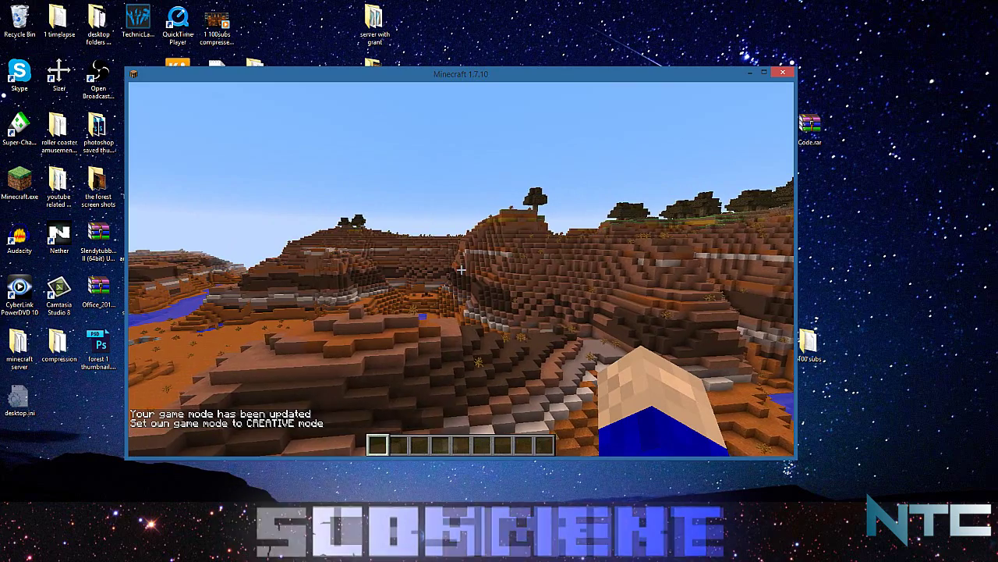
Step: Run /help to list commands, then disconnect from the server to the title screen
key("slash")
key("Return")
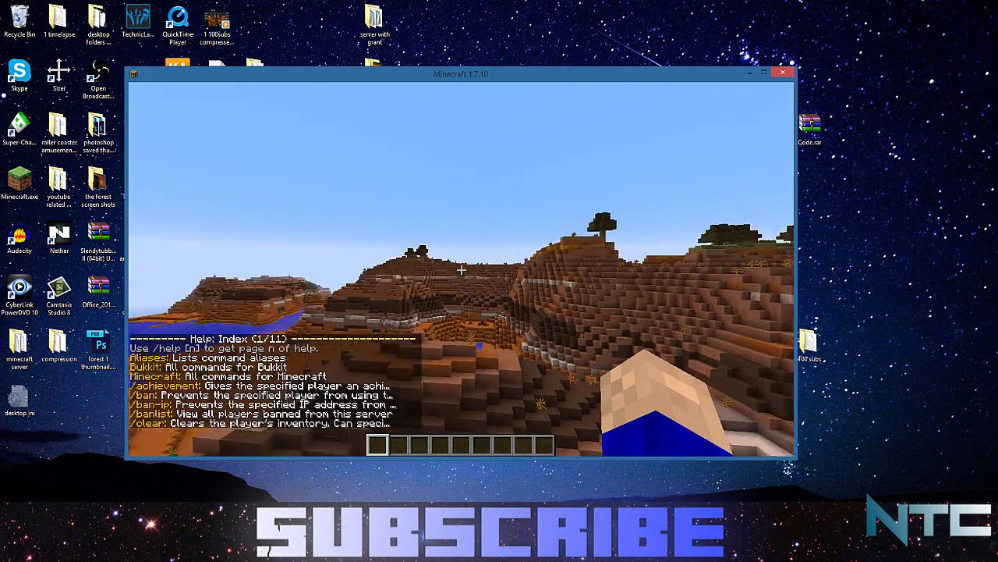
key("Escape")
left_click(465, 295)
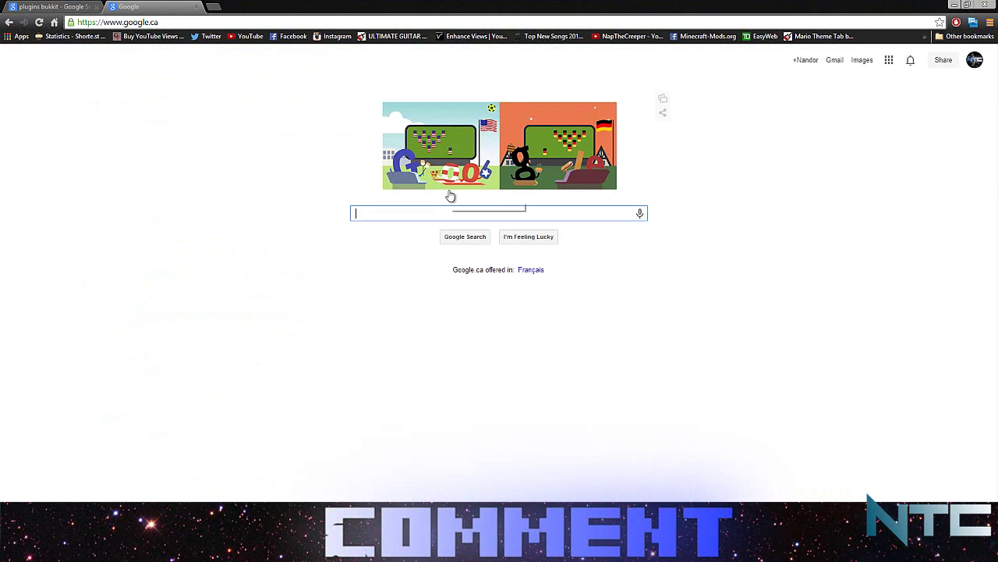
Step: Search Google for 'public ip'
type("publ")
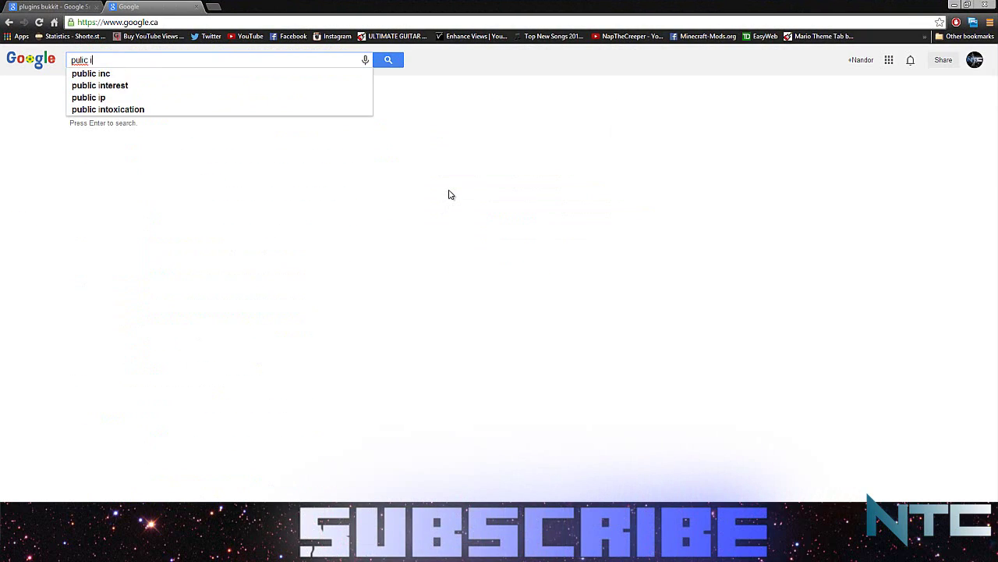
type("ic ip")
key("Down")
key("Return")
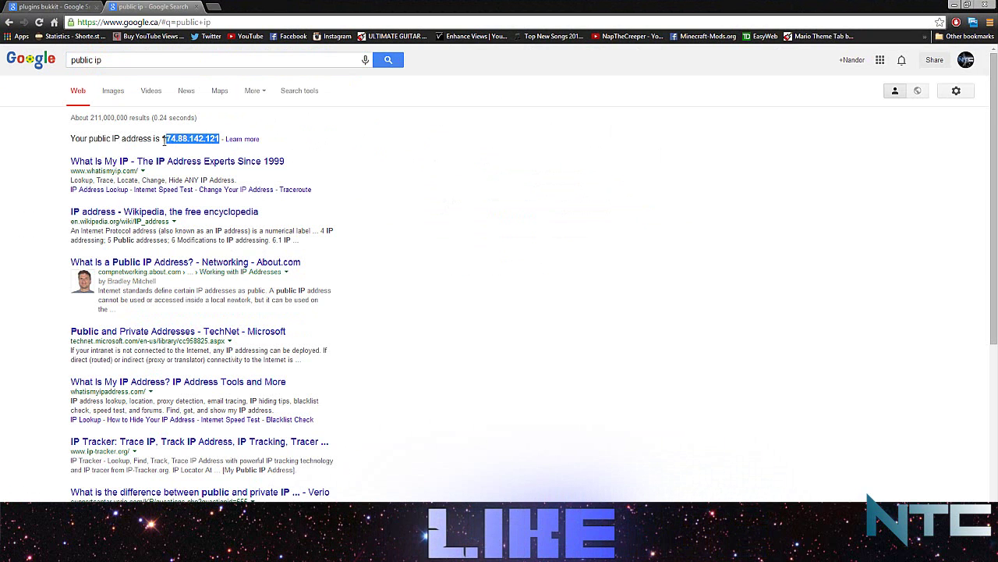
Step: Copy the public IP address shown at the top of the results
left_click_drag(164, 140, 162, 140)
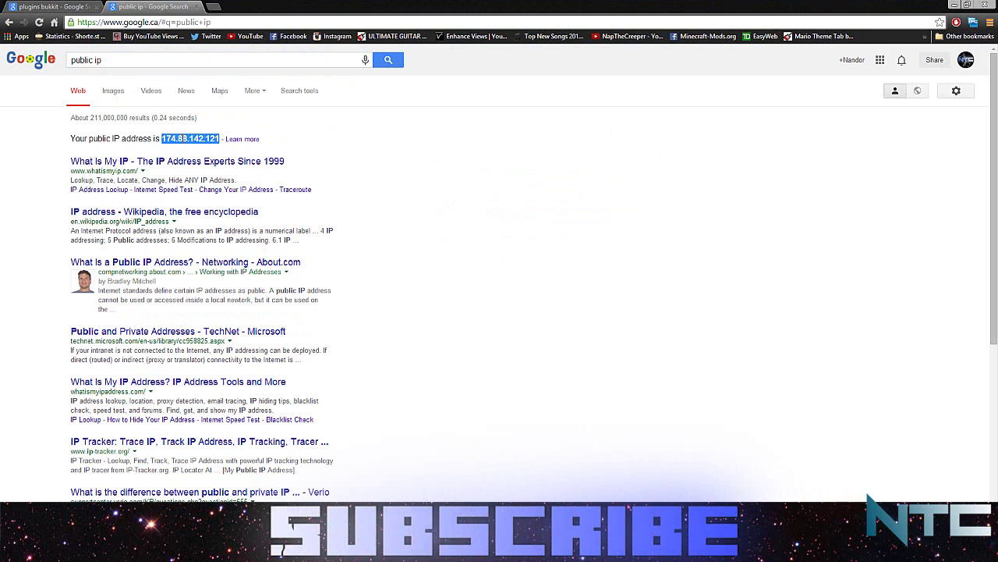
right_click(180, 137)
left_click(201, 143)
left_click(560, 428)
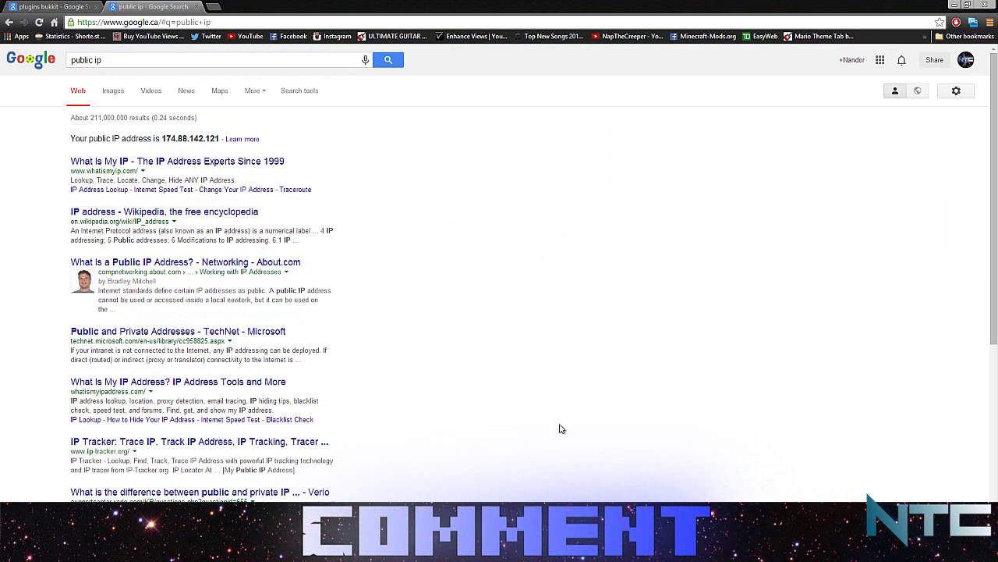
double_click(220, 137)
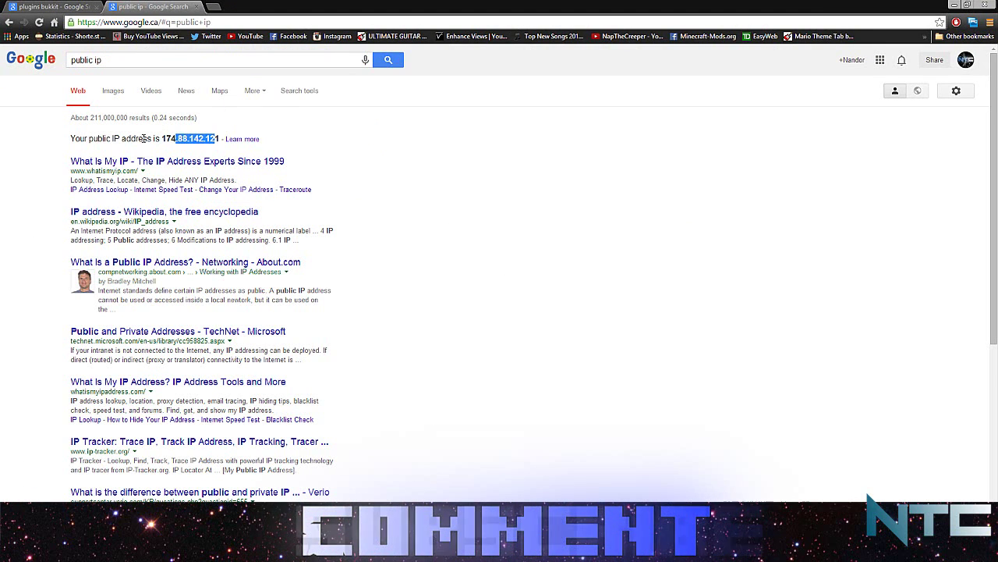
left_click(499, 172)
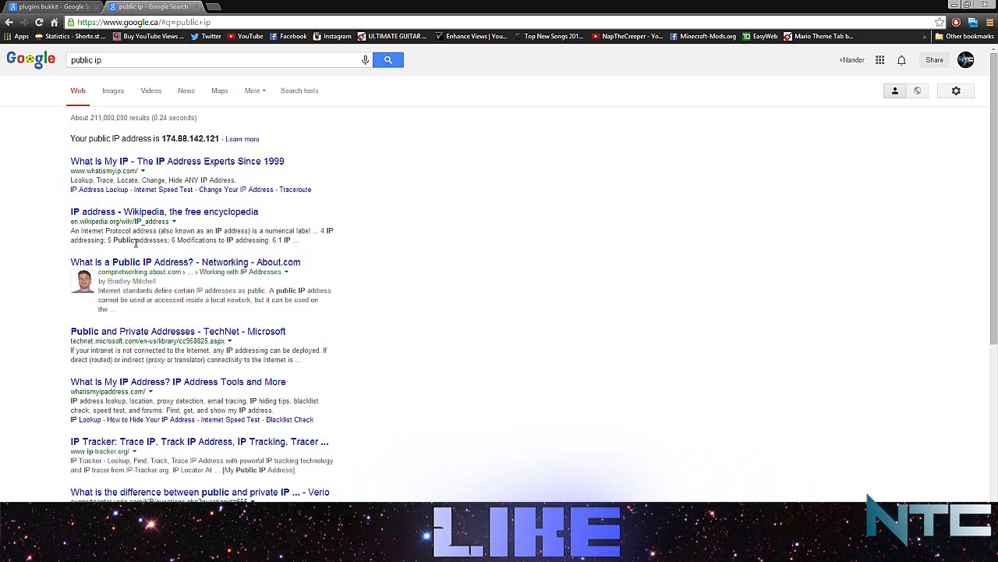
Step: Stop the CraftBukkit server with the stop command and close its console window
left_click(102, 4)
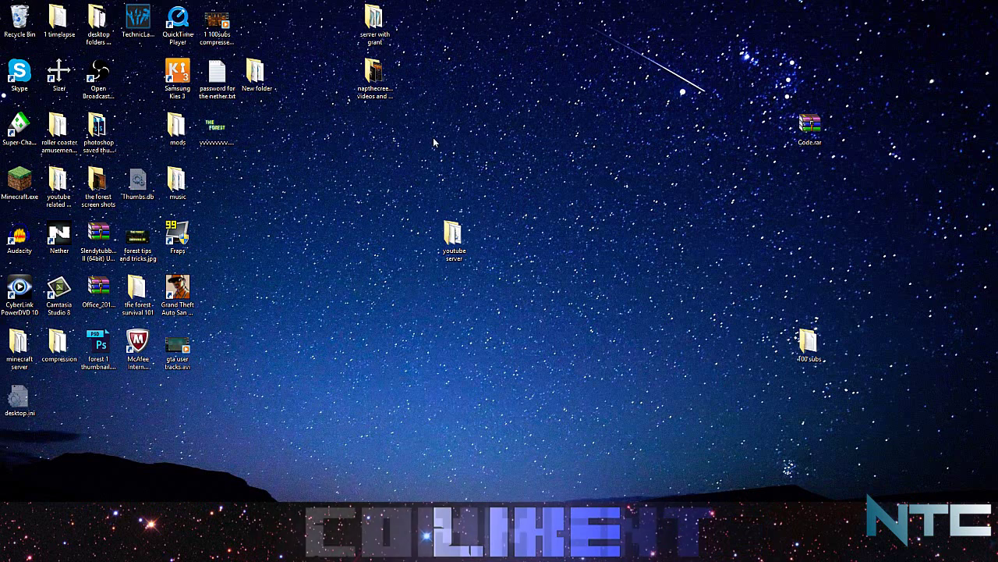
key("alt+Tab")
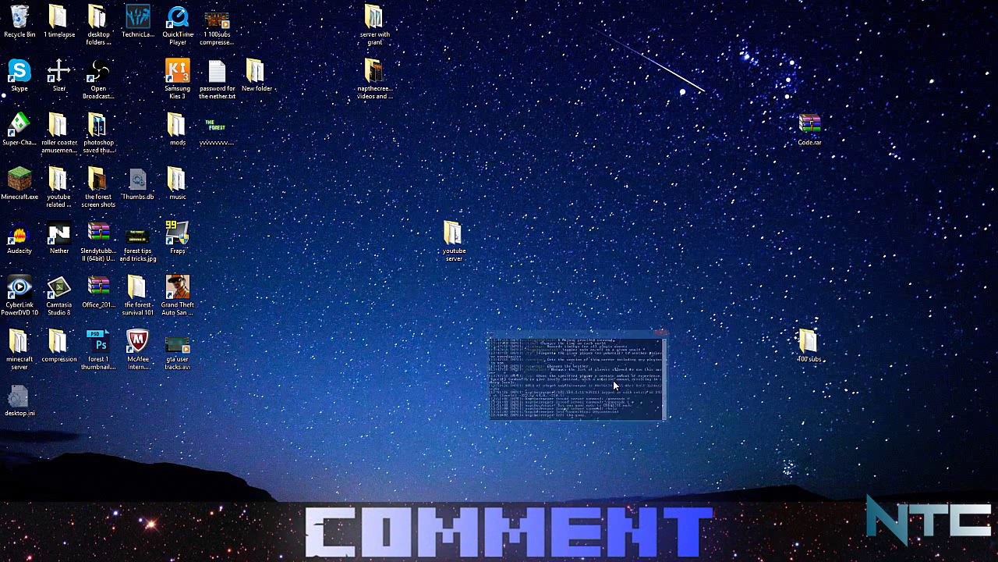
type("stop")
key("Return")
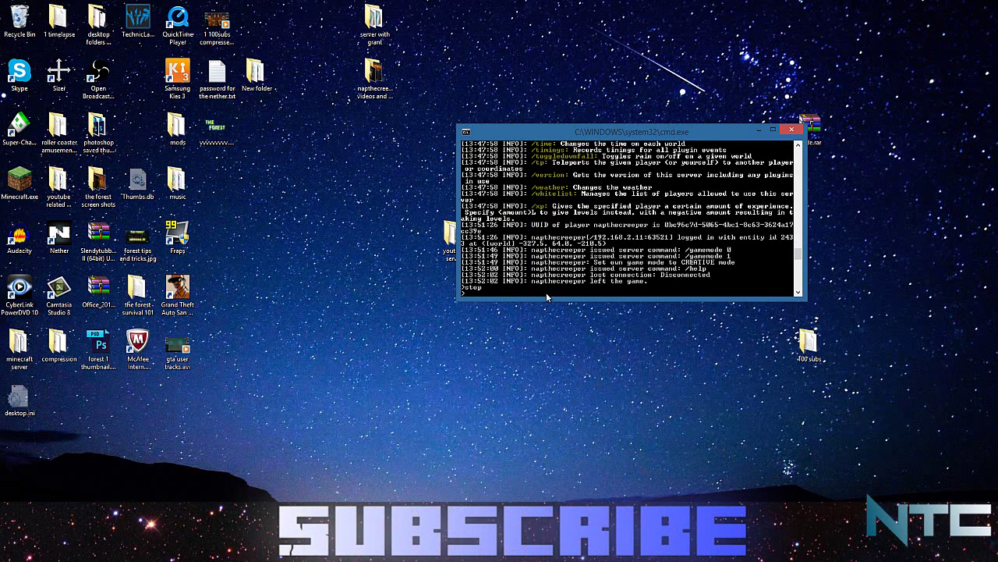
key("Return")
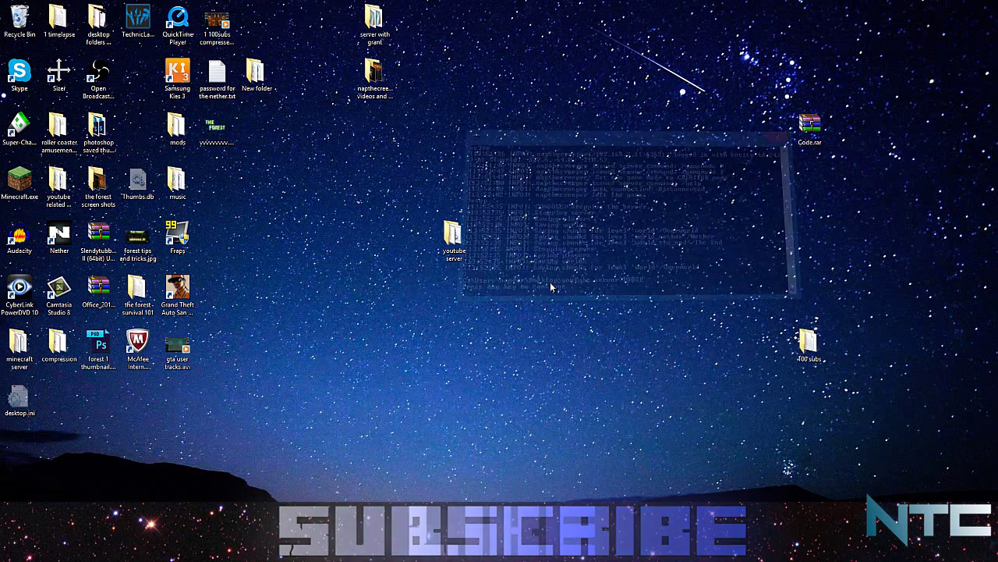